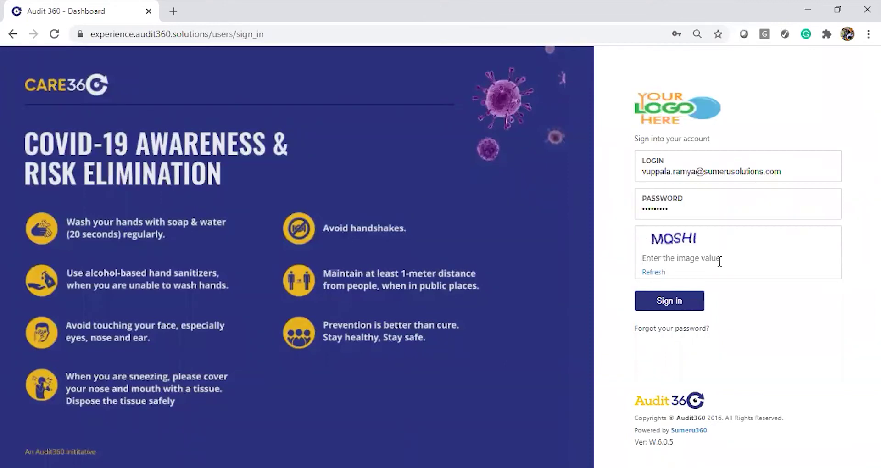
Step: Enter the captcha value on the login form and sign in to Audit360
text(MQ)
click(654, 305)
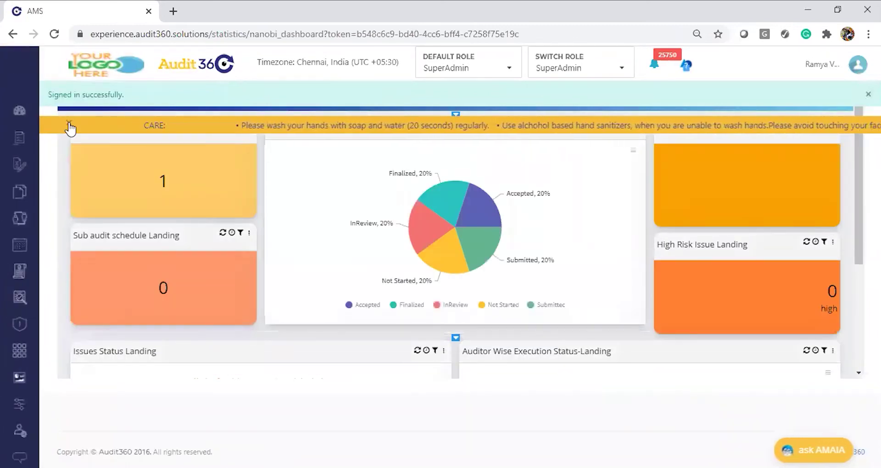
Step: Dismiss the CARE awareness ticker, then go to Review Audit from the left sidebar
click(69, 124)
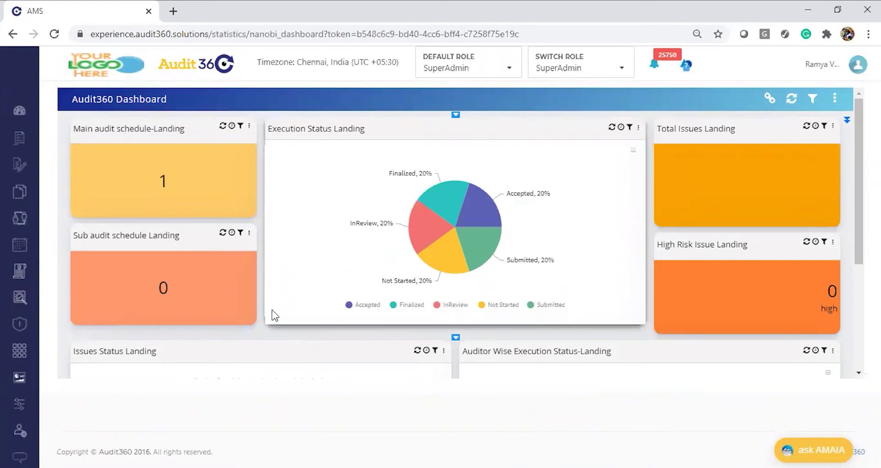
mouse_move(10, 326)
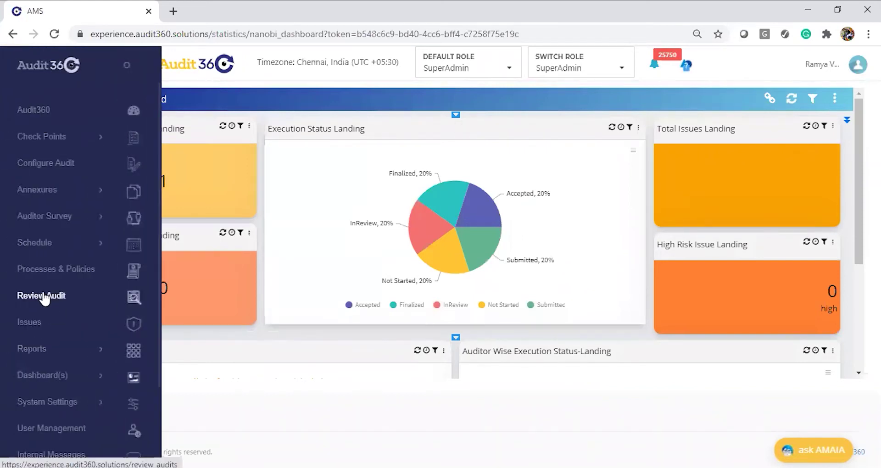
click(45, 299)
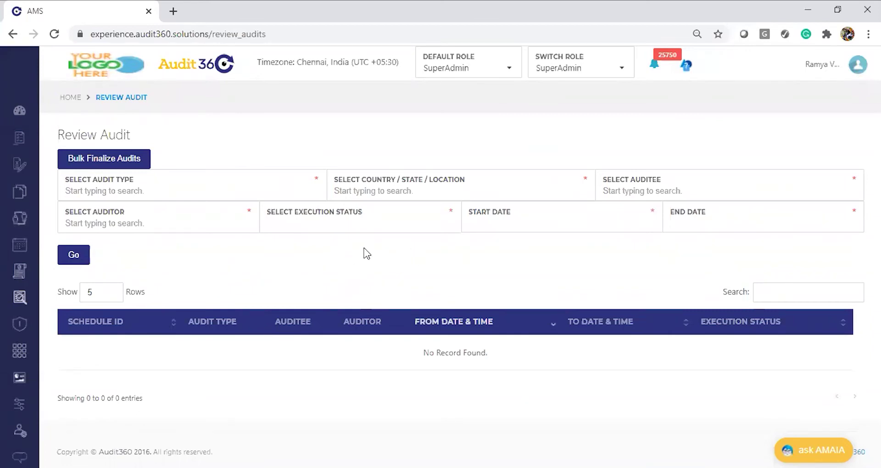
Step: Filter the audit list to the Finalized execution status
click(308, 223)
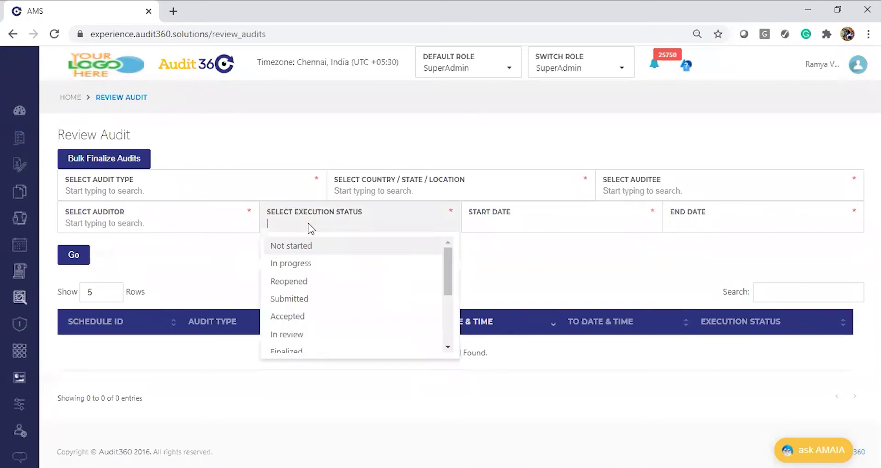
text(fin)
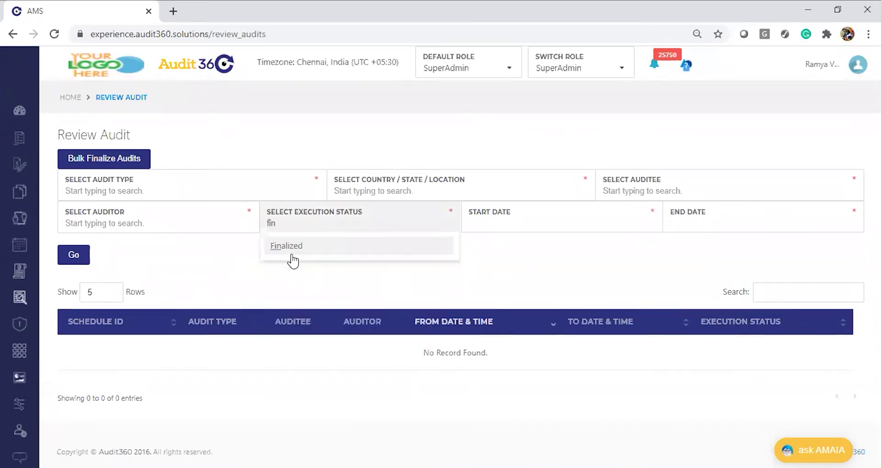
click(273, 245)
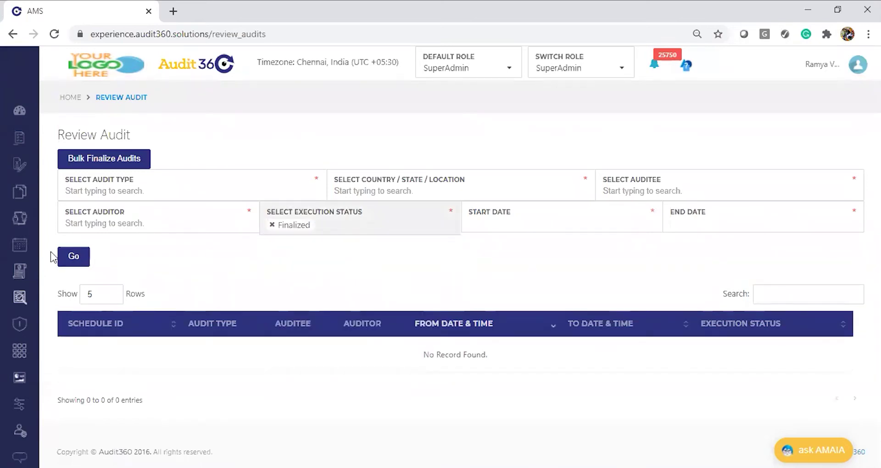
click(64, 260)
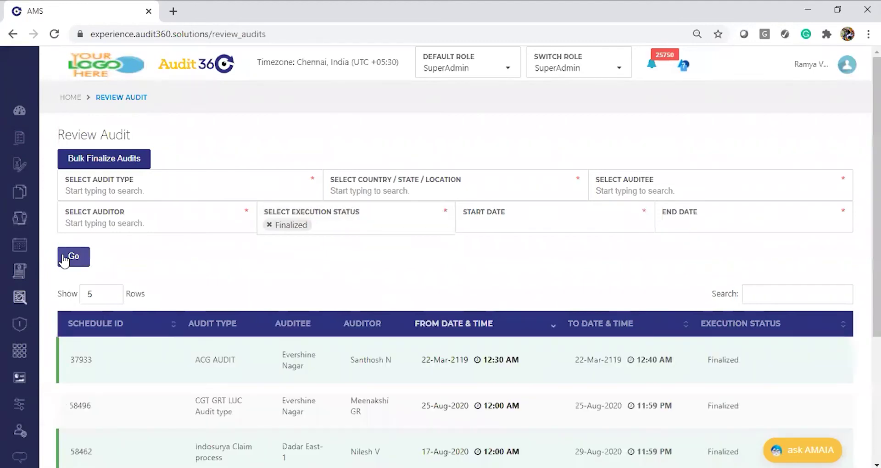
Step: Narrow the finalized results to audit type Loan Disbursement Assesment
click(138, 188)
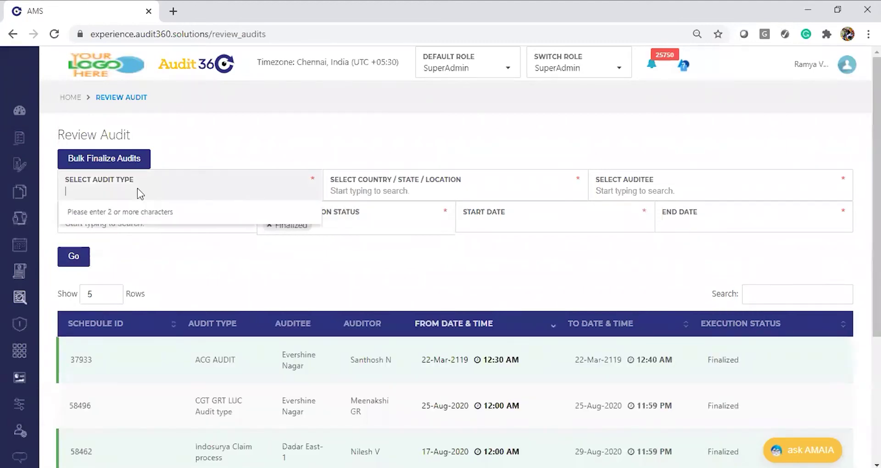
text(Loan)
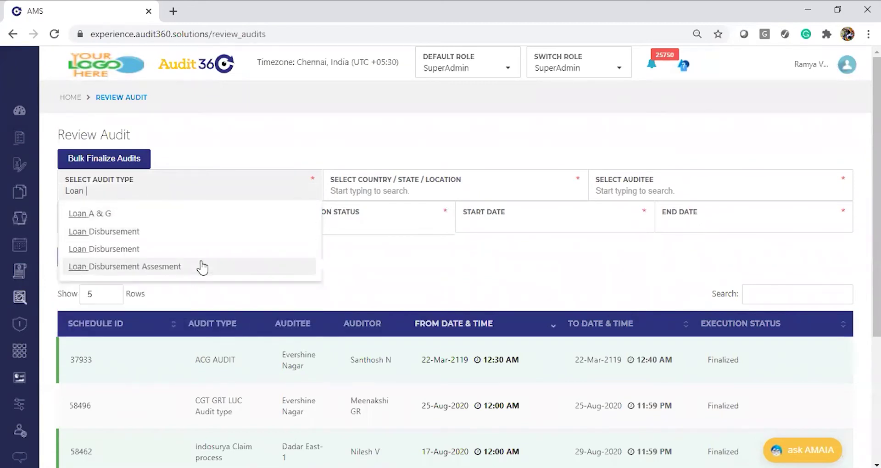
click(201, 266)
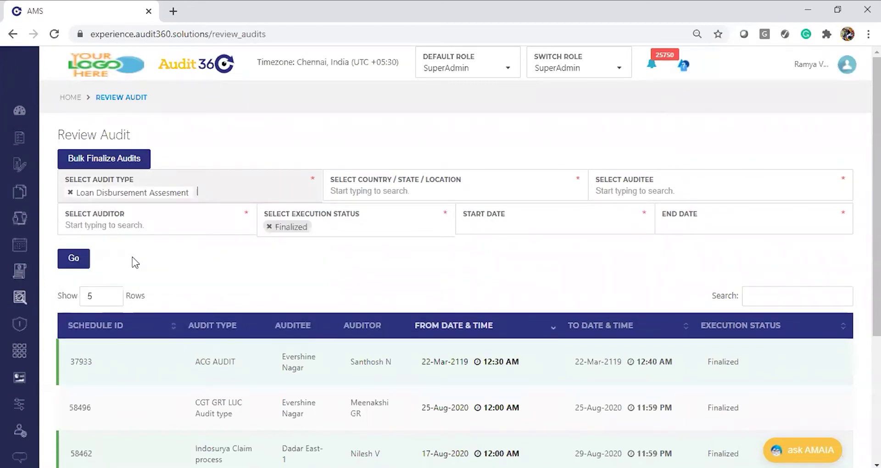
click(72, 260)
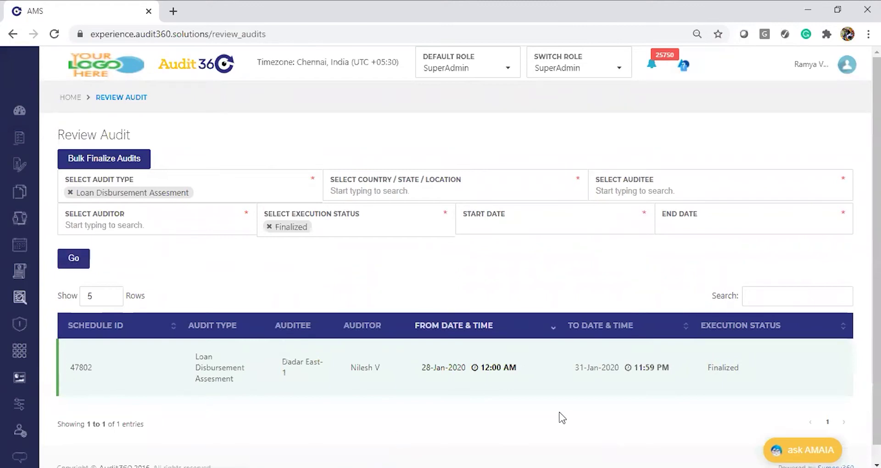
Step: Open audit 47802's Auditee Report, download it, and open the detailed_audit_issue_summary xlsx
click(656, 387)
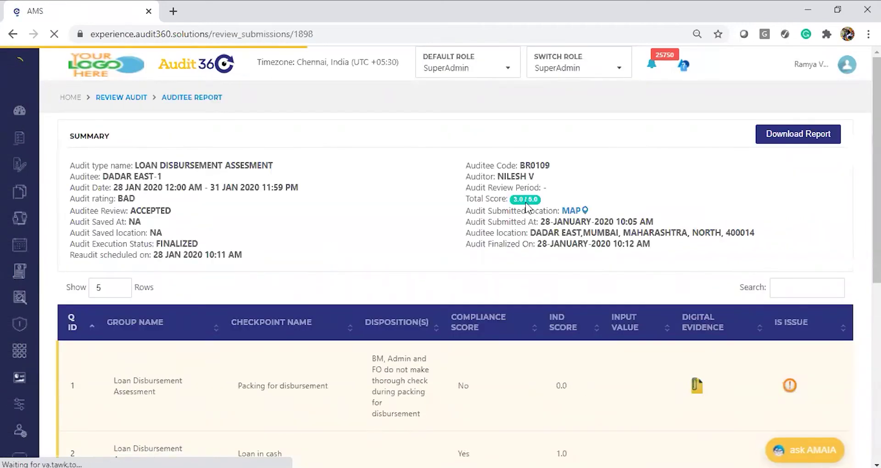
scroll(441, 258, down, 3)
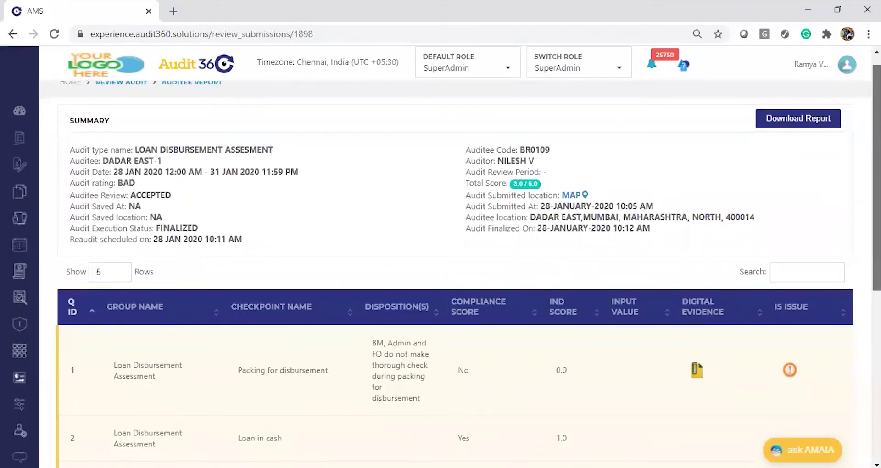
scroll(544, 348, up, 3)
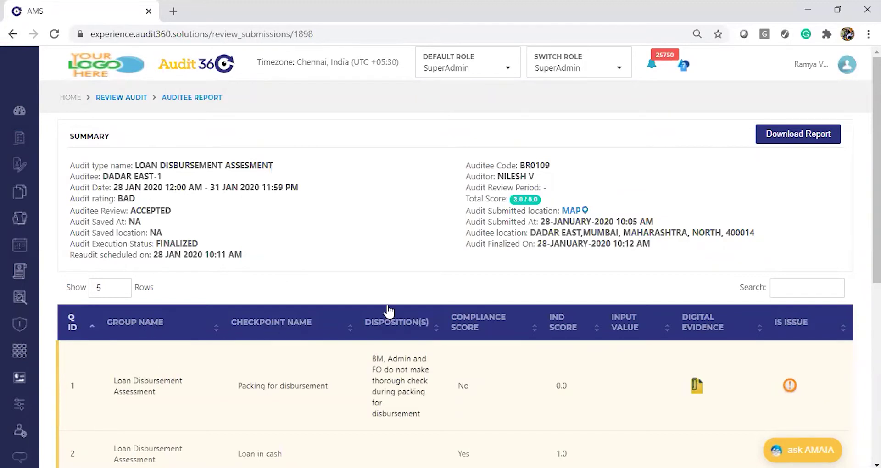
mouse_move(876, 170)
mouse_down()
mouse_move(877, 320)
mouse_move(877, 169)
mouse_up()
click(811, 136)
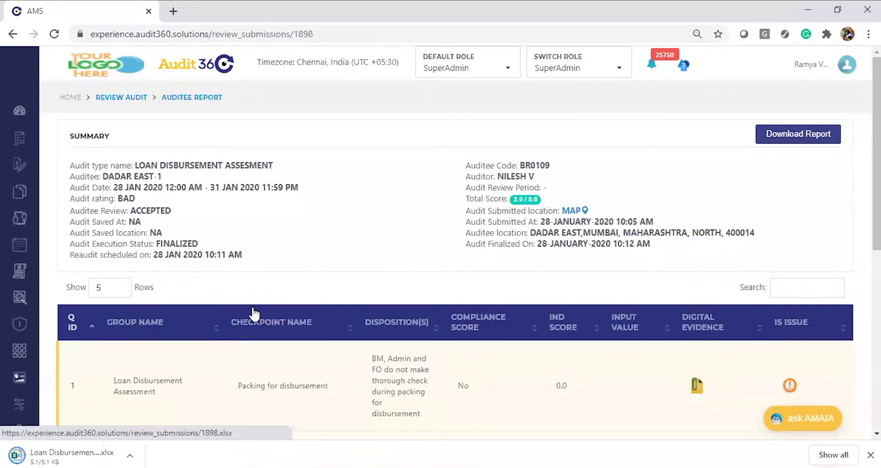
click(67, 456)
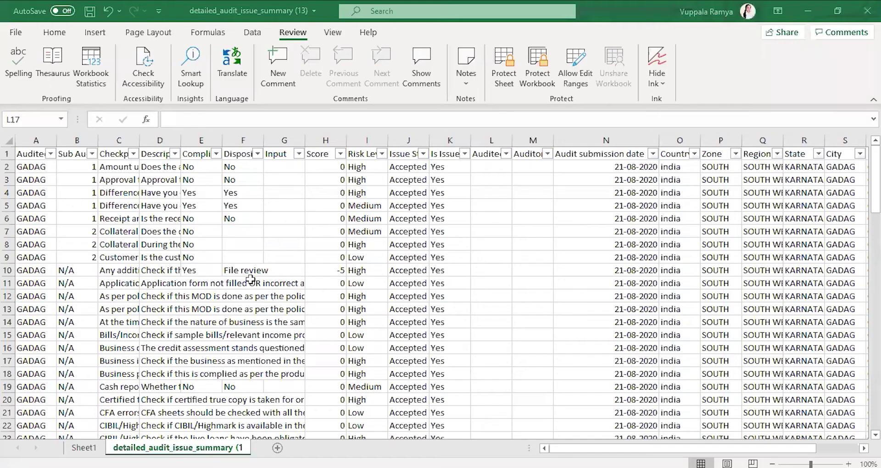
Step: Review row 13, Guarantor agreement letter, in the Summary Report, including its compliance answer No
click(251, 279)
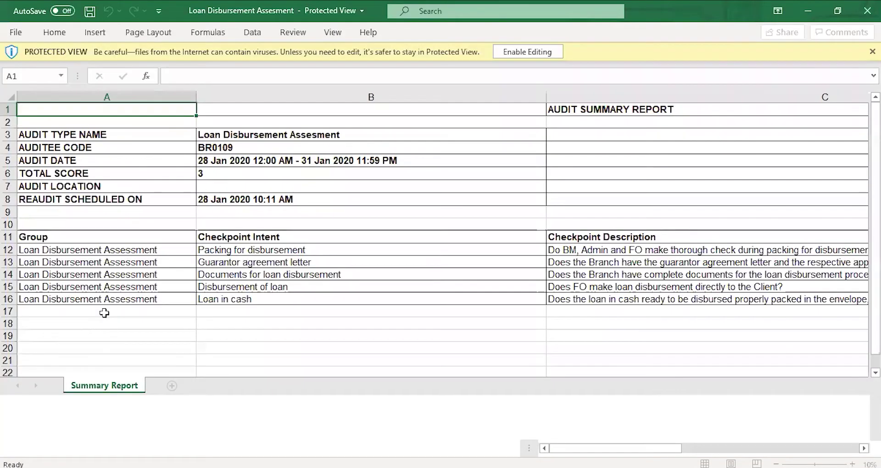
click(256, 334)
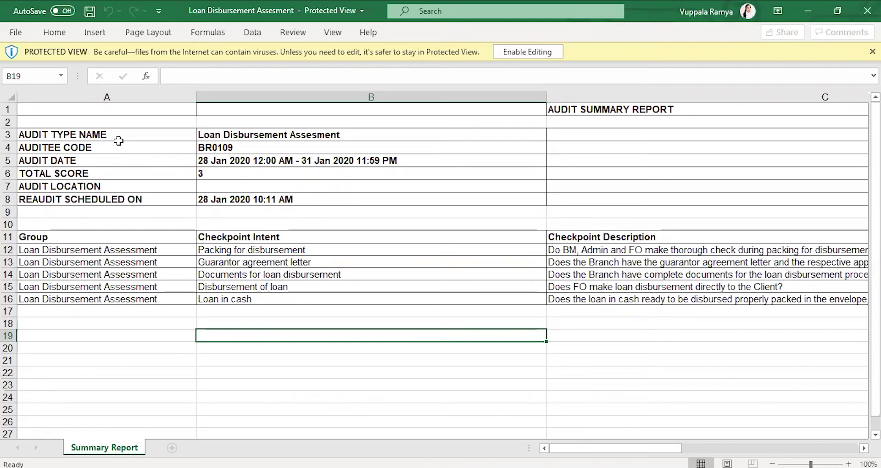
click(147, 263)
key(Right)
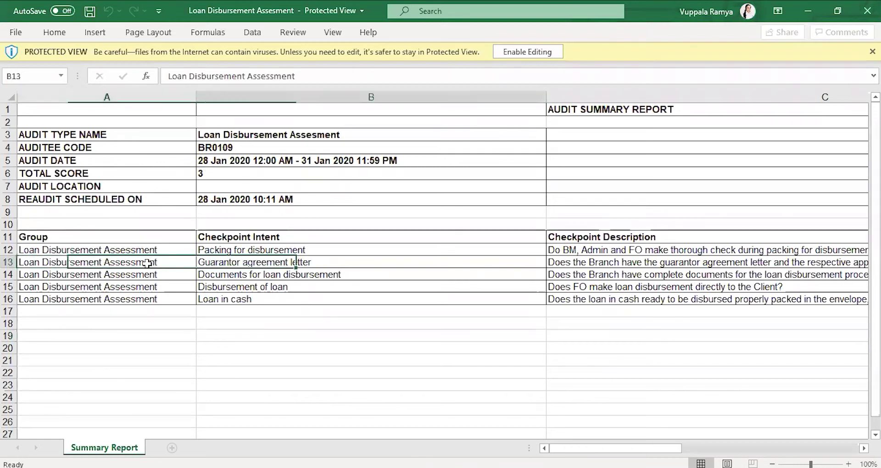
key(Right)
key(Right)
key(Right)
key(Left)
key(Left)
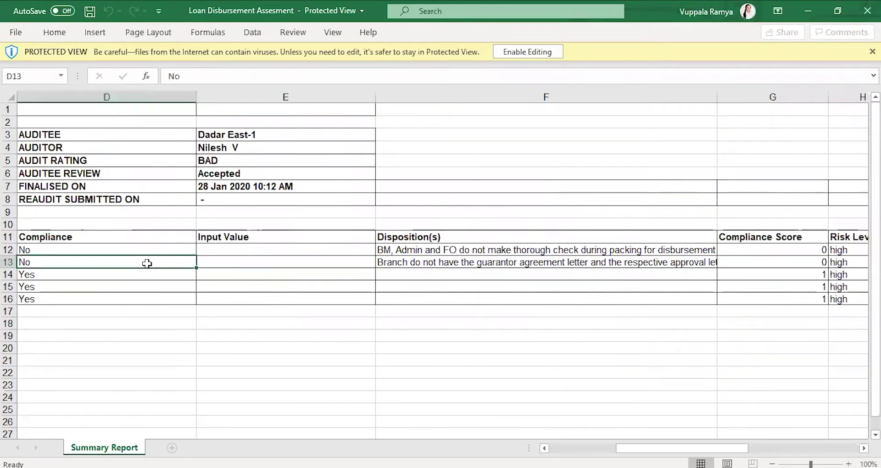
key(Right)
key(Right)
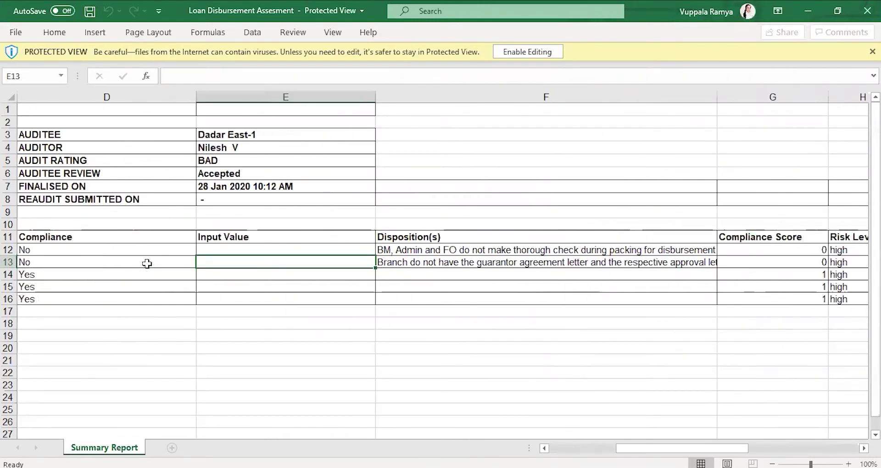
key(Left)
key(Left)
key(Right)
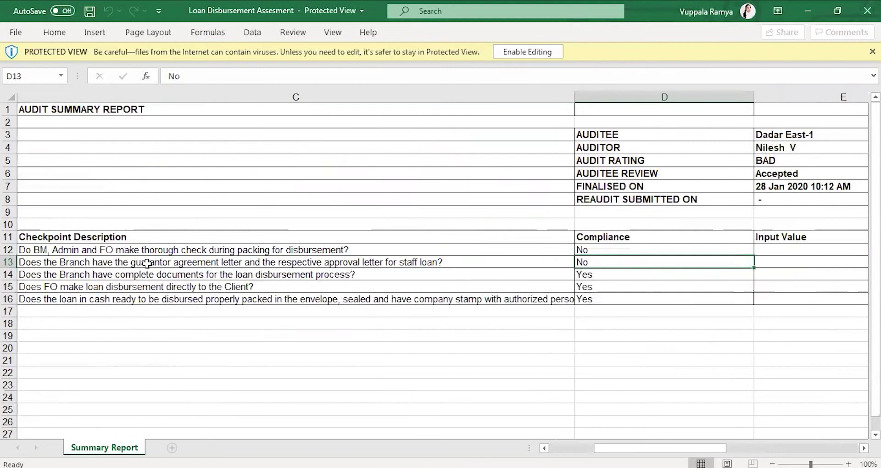
key(Right)
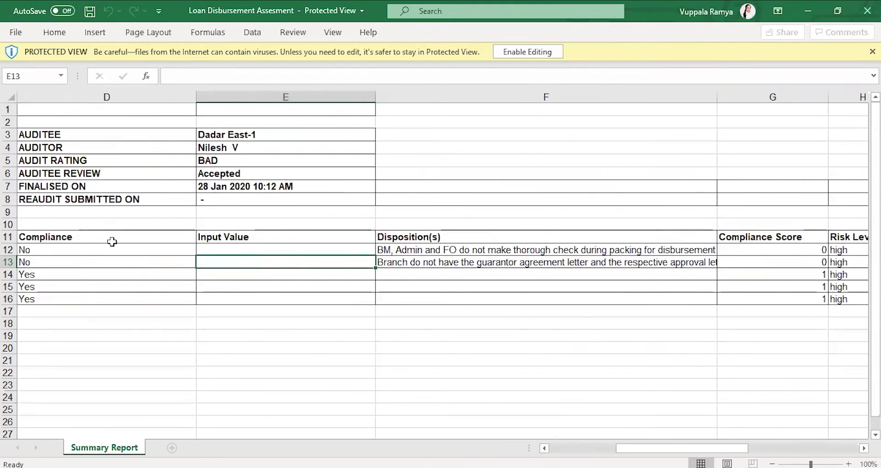
key(Left)
Step: Check rows 14 and 12 for disposition, auditor remarks and document links, then return to the browser
shift+click(110, 284)
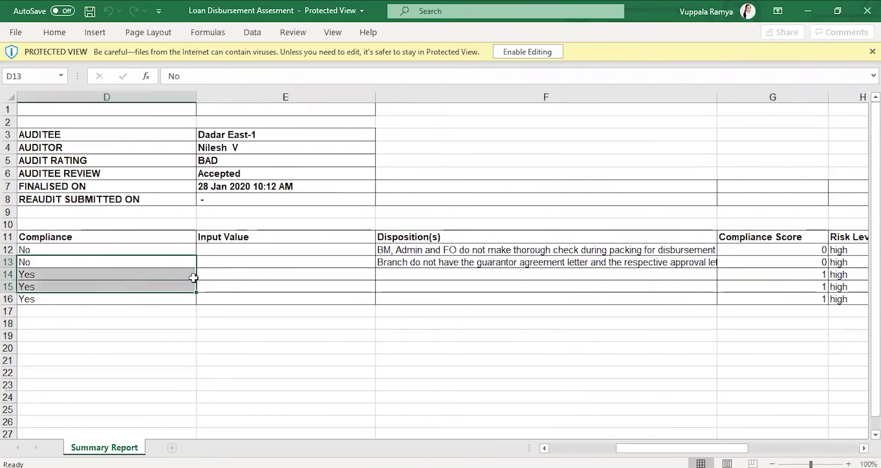
click(237, 273)
key(Right)
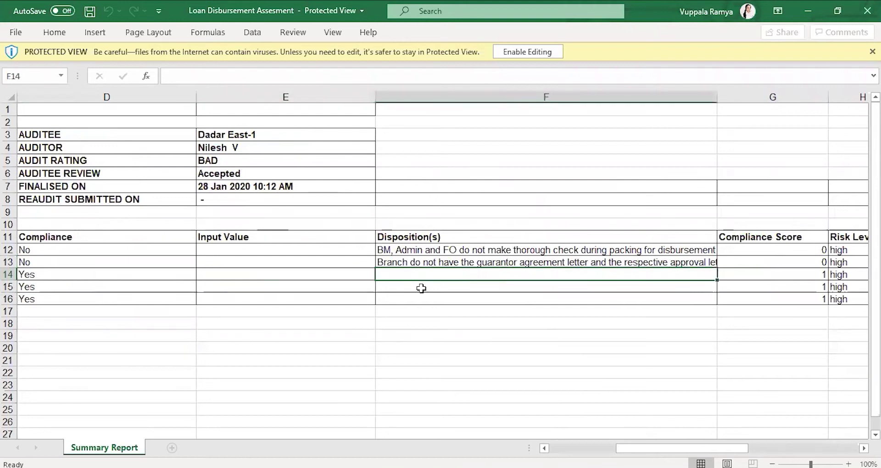
key(Up)
key(Up)
key(Right)
key(Right)
key(Right)
key(Right)
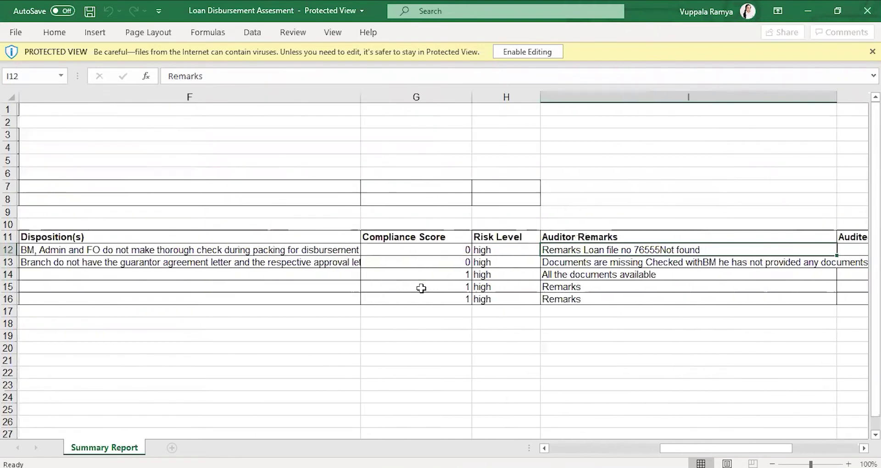
key(Right)
key(Right)
key(Right)
key(Right)
key(Right)
key(Right)
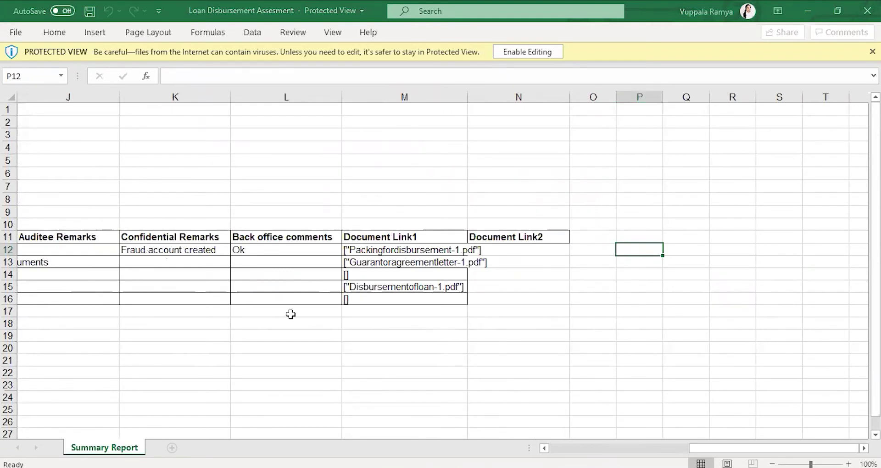
key(alt+Tab)
key(alt+Tab)
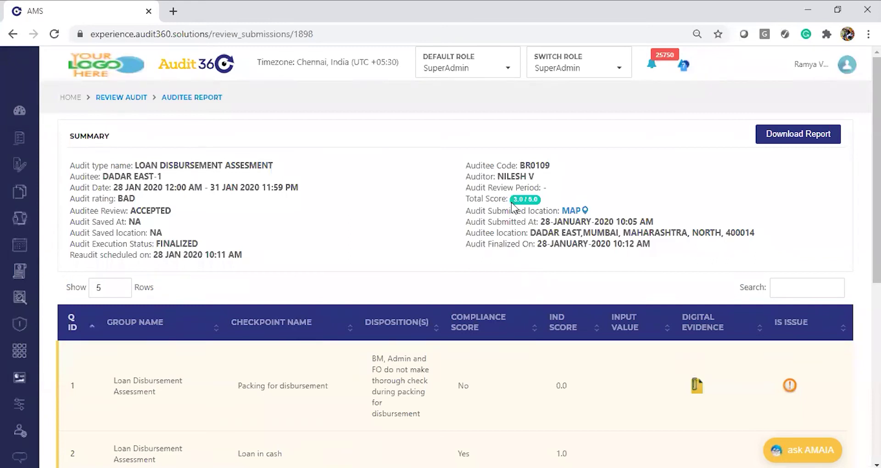
Step: Return to Review Audit and set Execution Status to Finalized
click(130, 99)
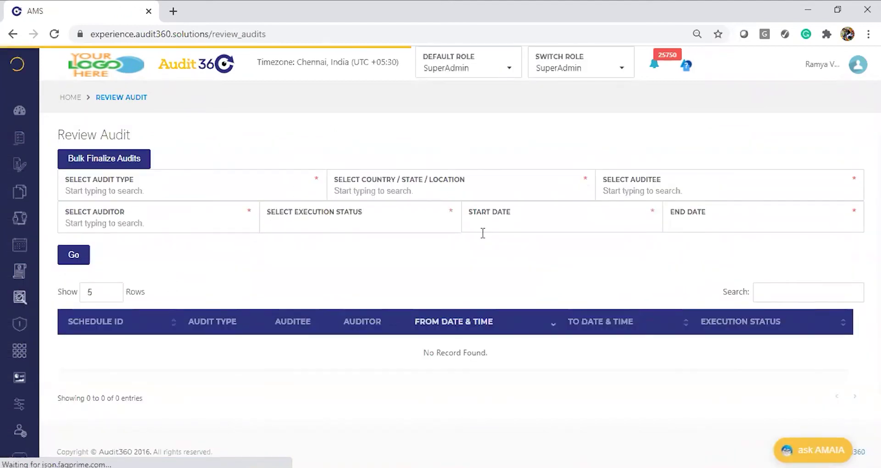
click(372, 227)
text(fi)
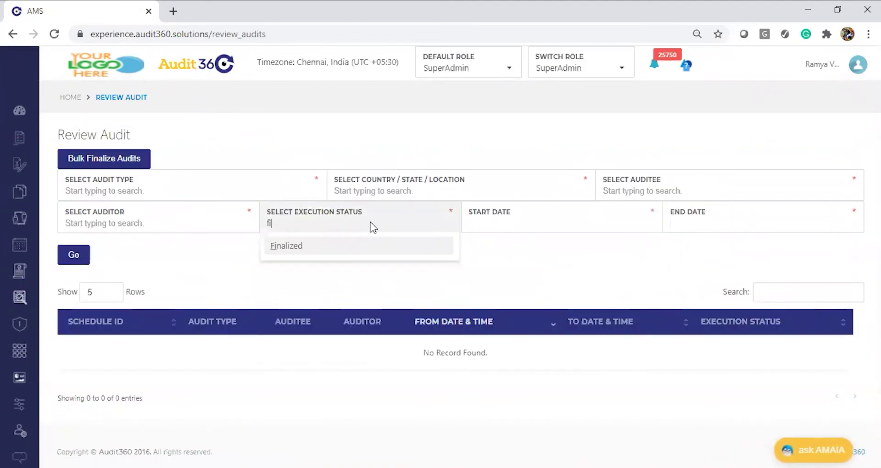
click(312, 246)
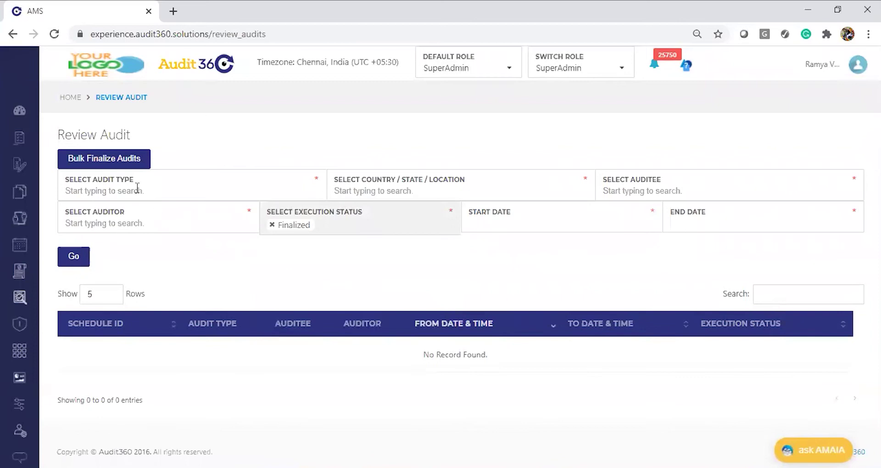
Step: Filter by audit type Mobile Test Main and open the 14-Apr-2020 JP Nagar Main audit
click(138, 188)
text(mobi)
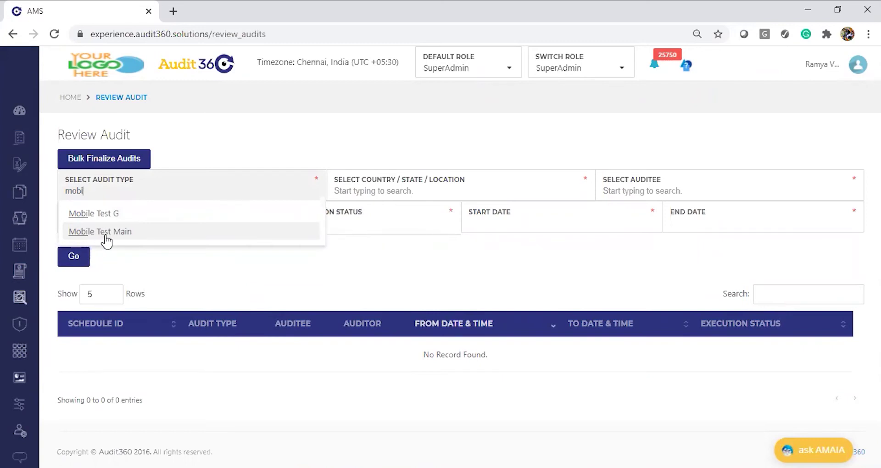
click(225, 280)
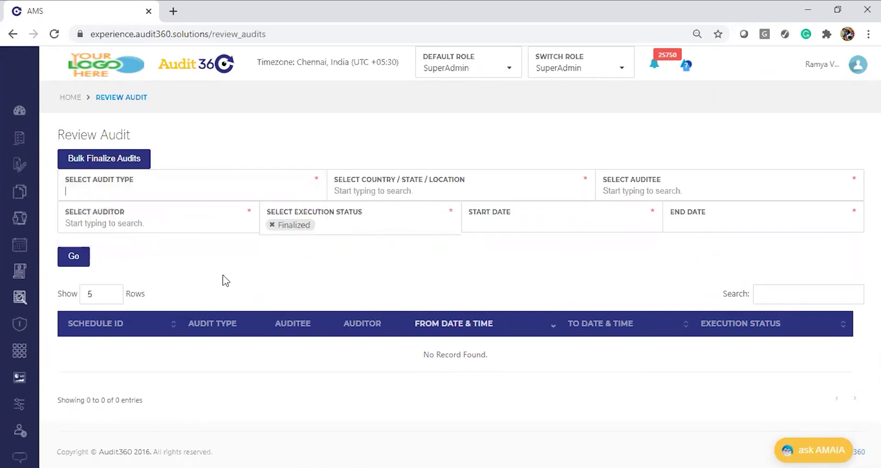
click(114, 200)
text(mo)
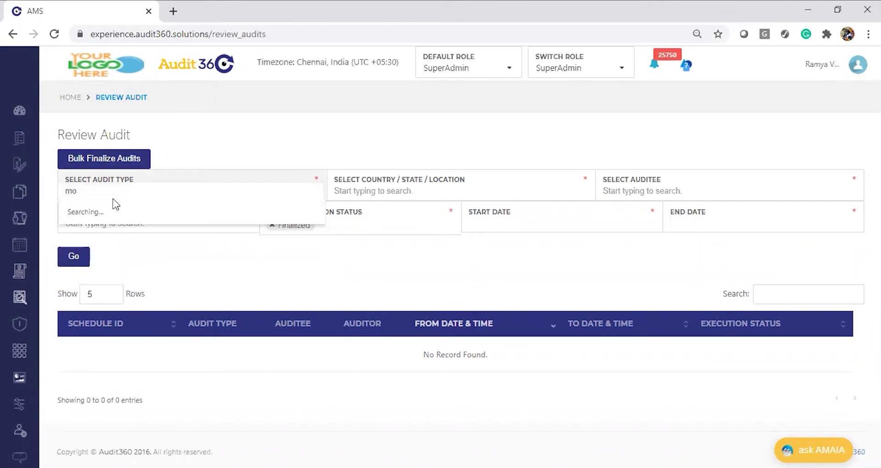
text(b)
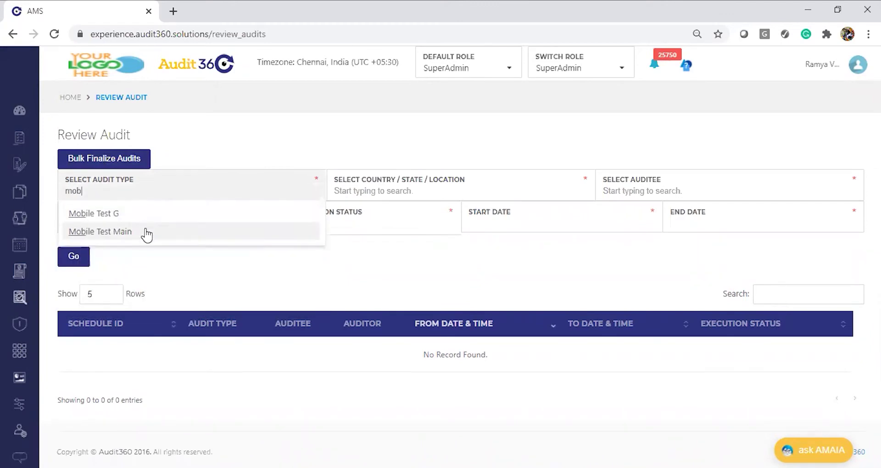
click(146, 232)
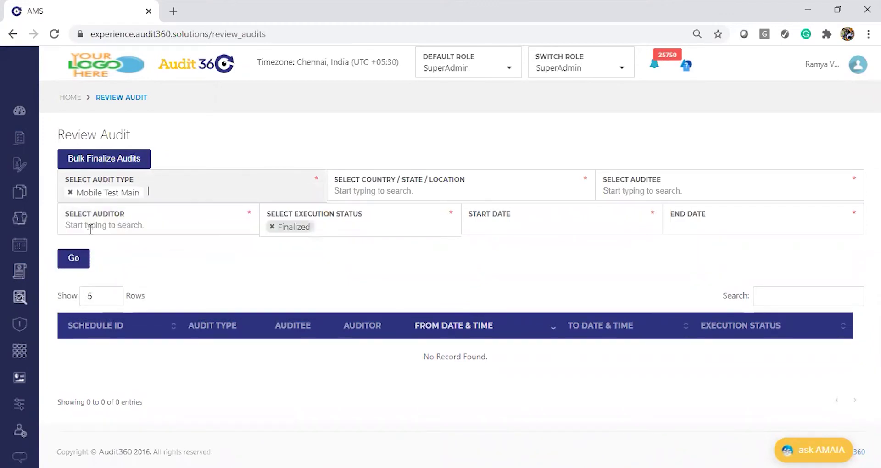
click(77, 271)
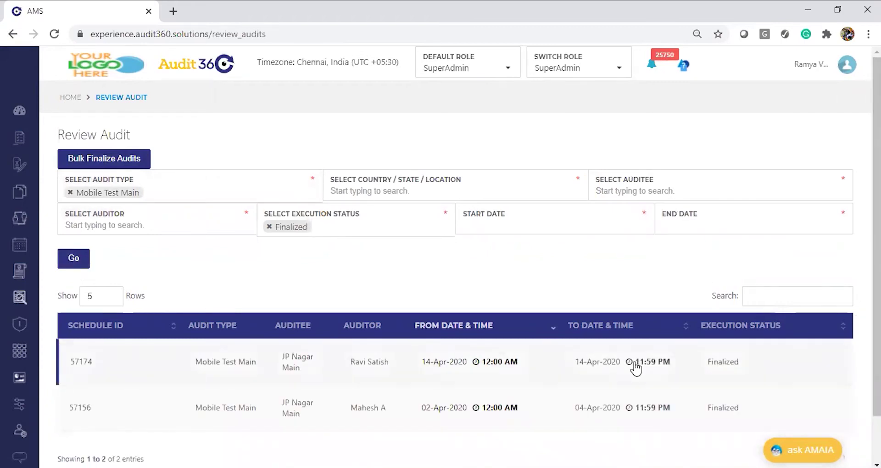
click(554, 377)
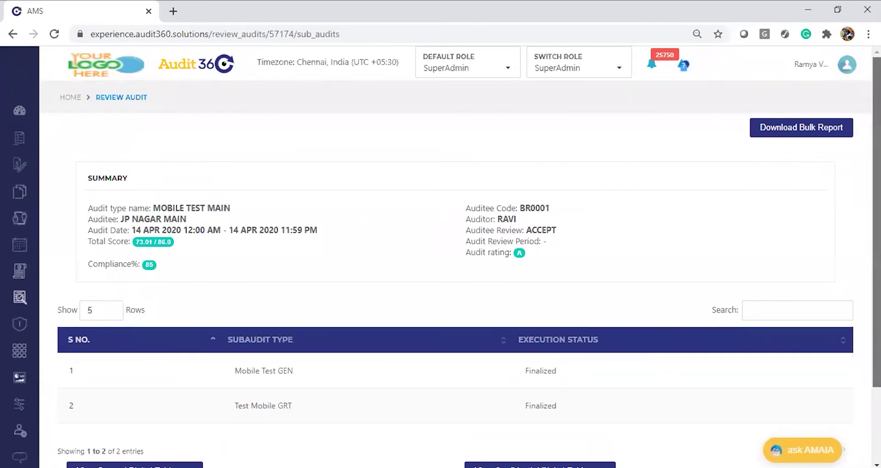
scroll(259, 242, down, 1)
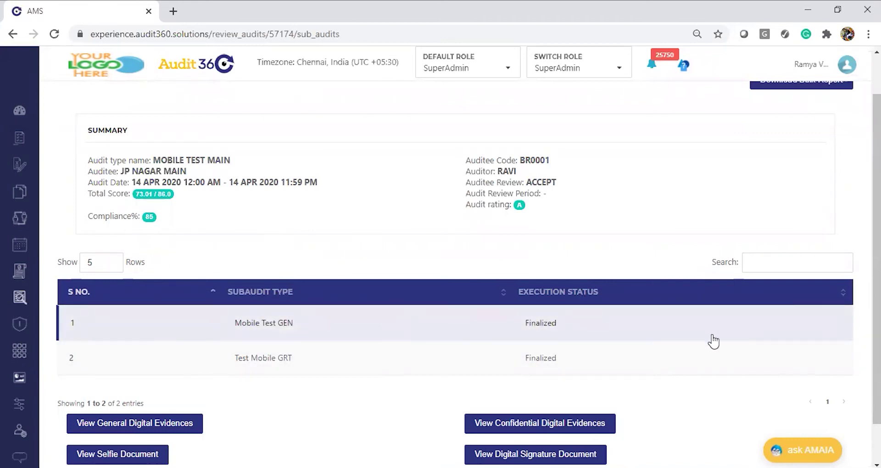
click(522, 329)
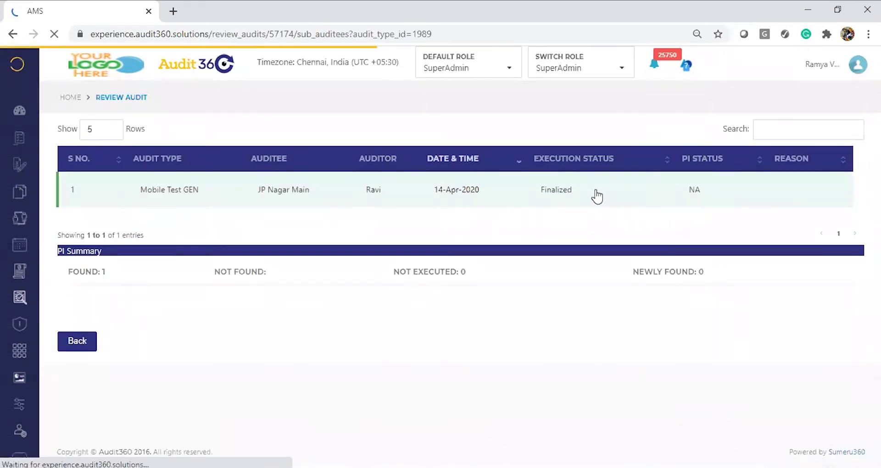
click(597, 197)
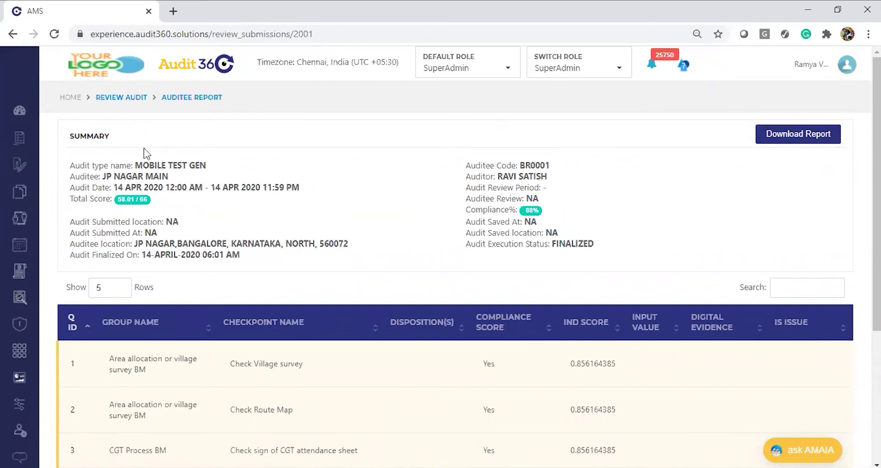
click(13, 34)
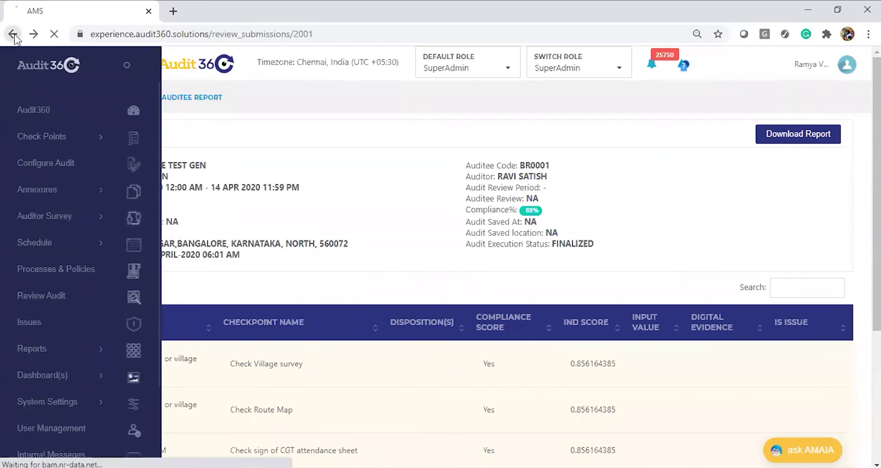
click(13, 34)
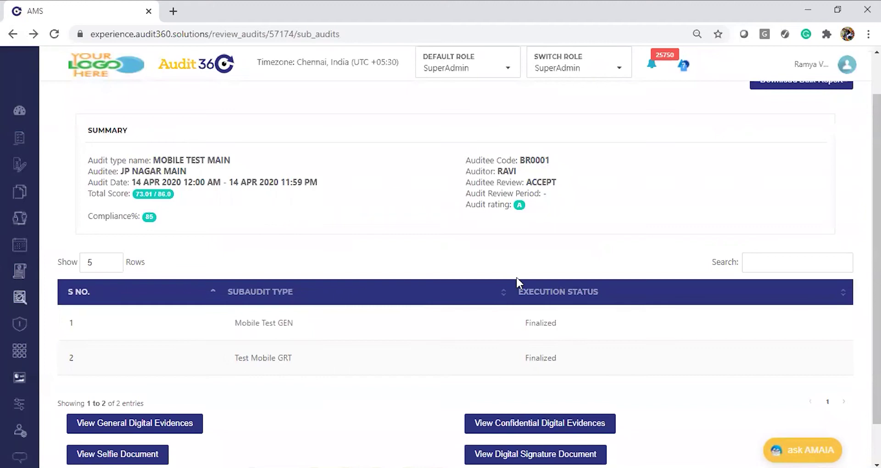
Step: Download the Mobile Test Main bulk report and open Mobile Test Main (1).xlsx in Excel
drag(877, 259, 877, 222)
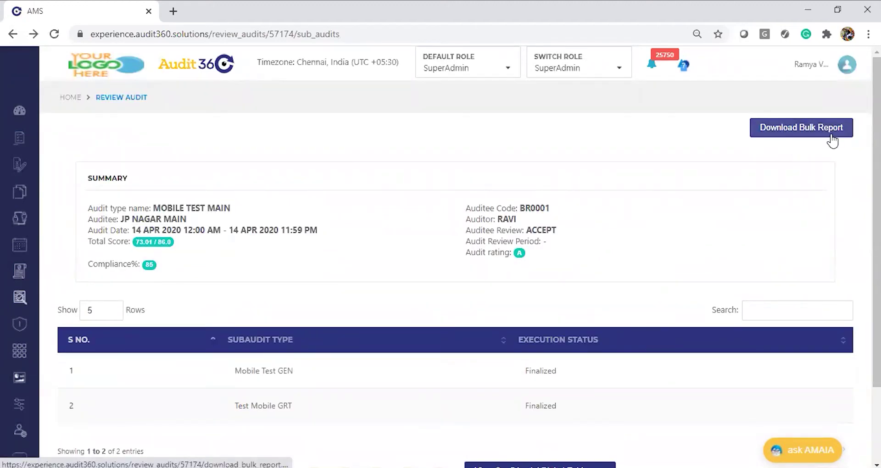
click(793, 133)
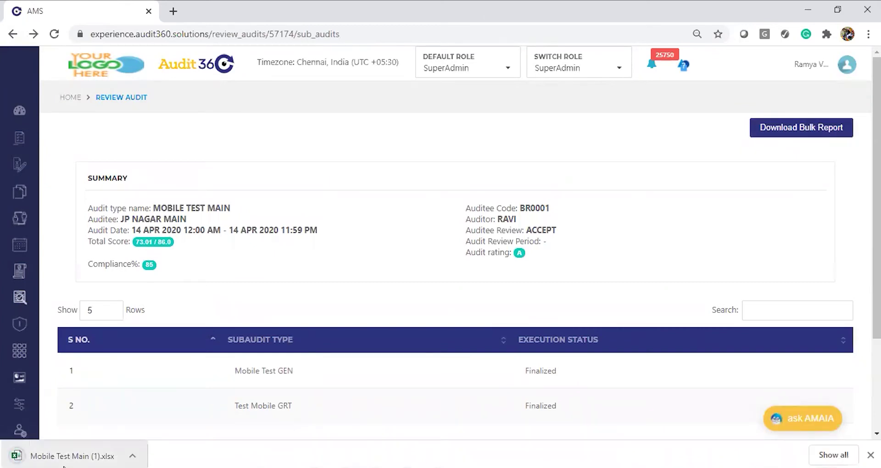
click(75, 457)
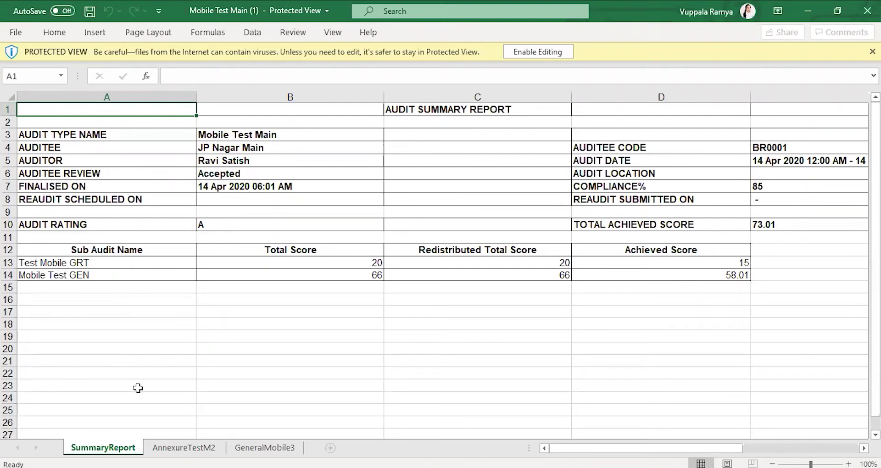
click(85, 253)
key(Down)
key(Down)
key(Up)
key(shift+Down)
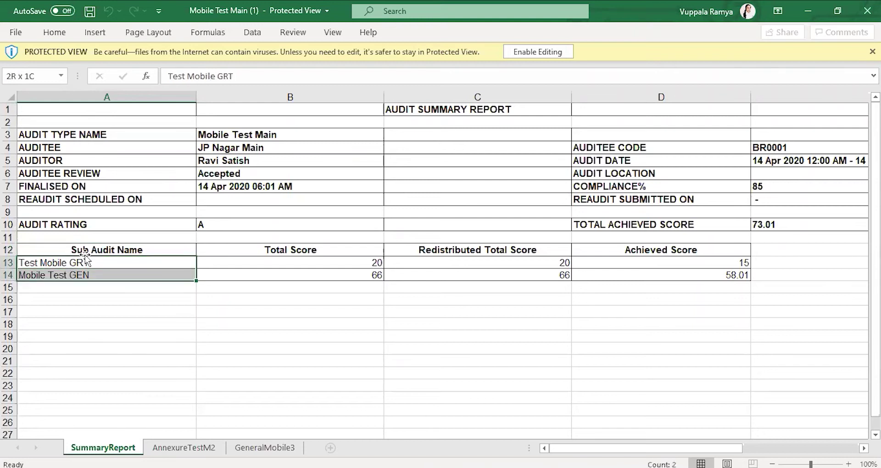
key(Up)
key(Down)
key(Down)
key(Down)
key(Up)
key(Up)
key(Right)
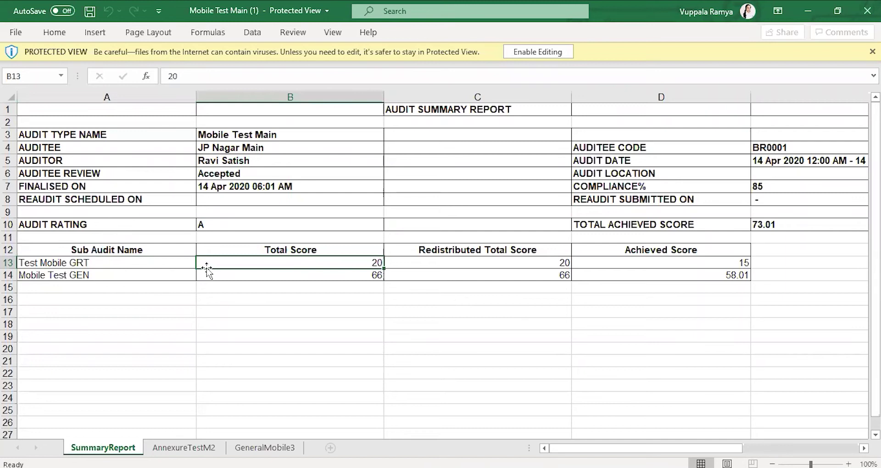
click(656, 265)
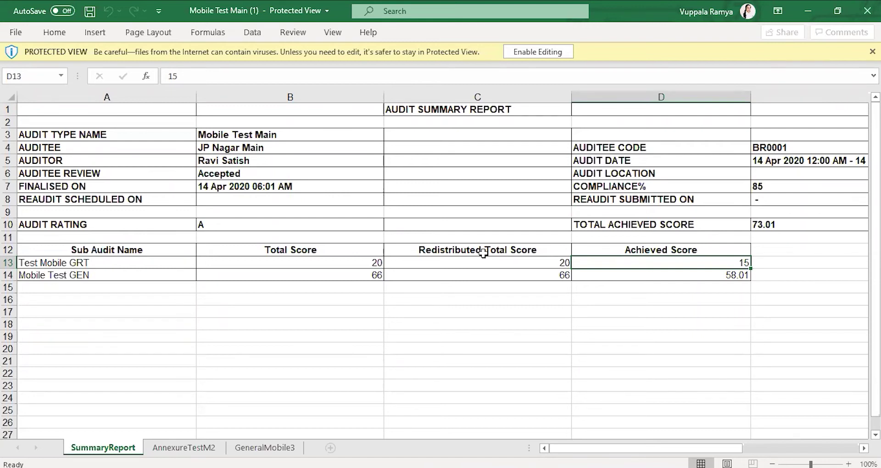
click(511, 251)
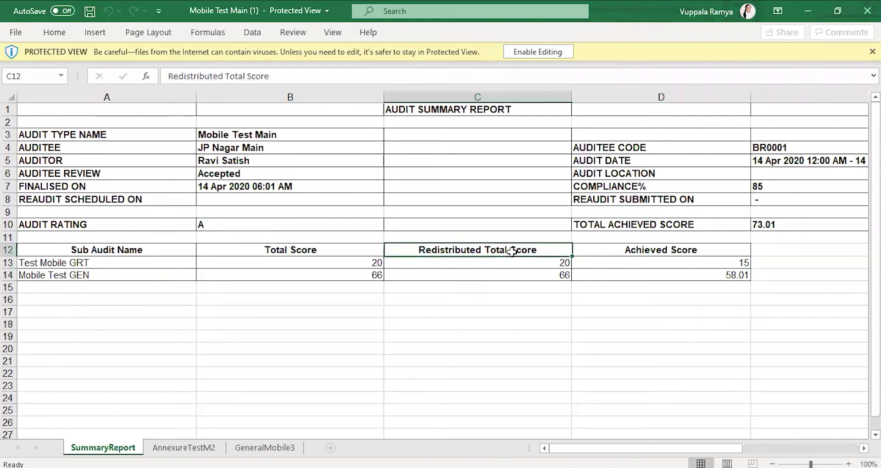
click(492, 278)
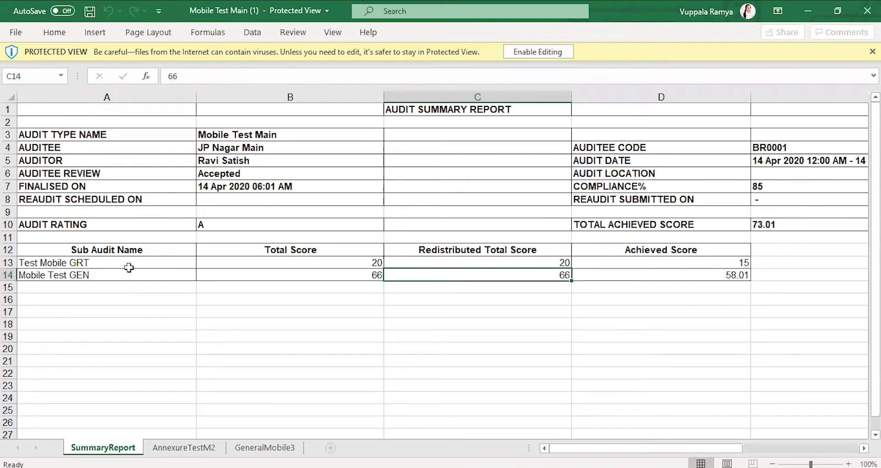
click(489, 261)
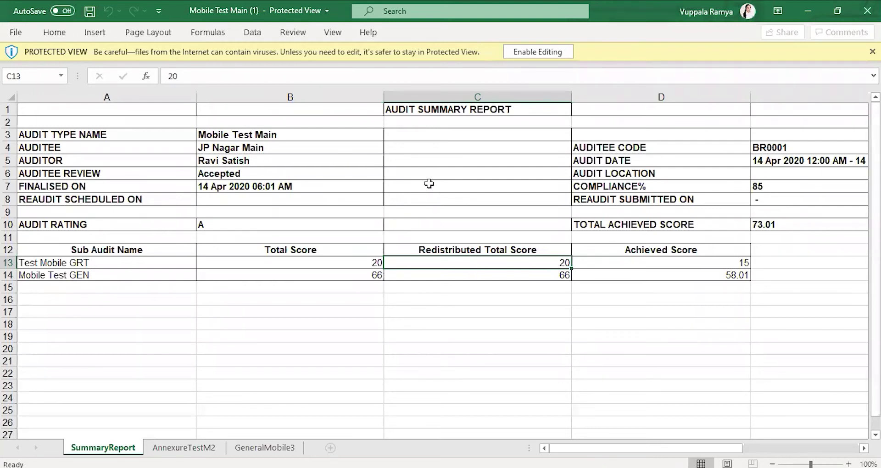
click(672, 266)
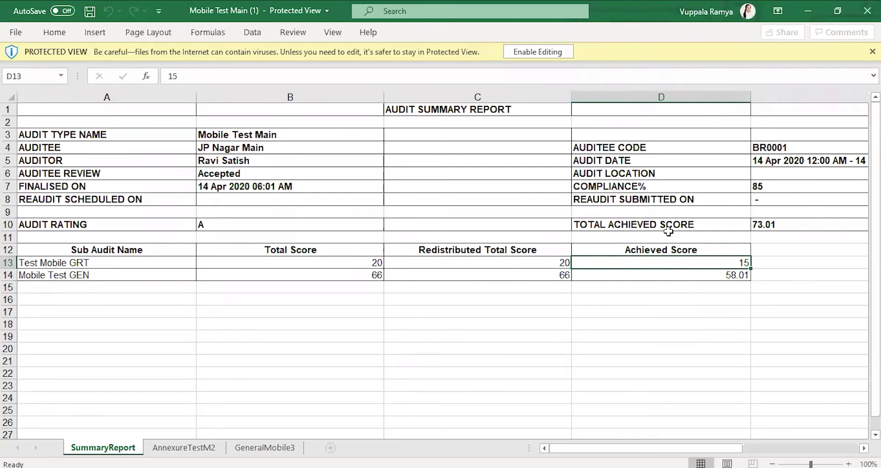
click(769, 228)
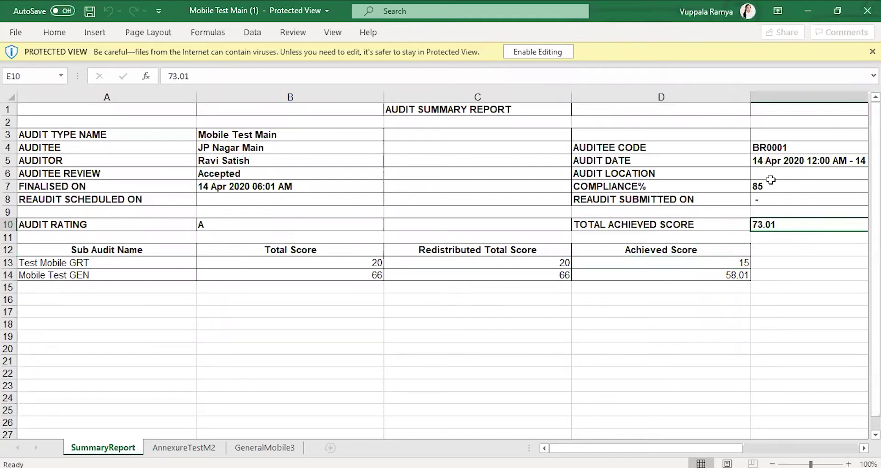
drag(776, 188, 399, 225)
click(352, 229)
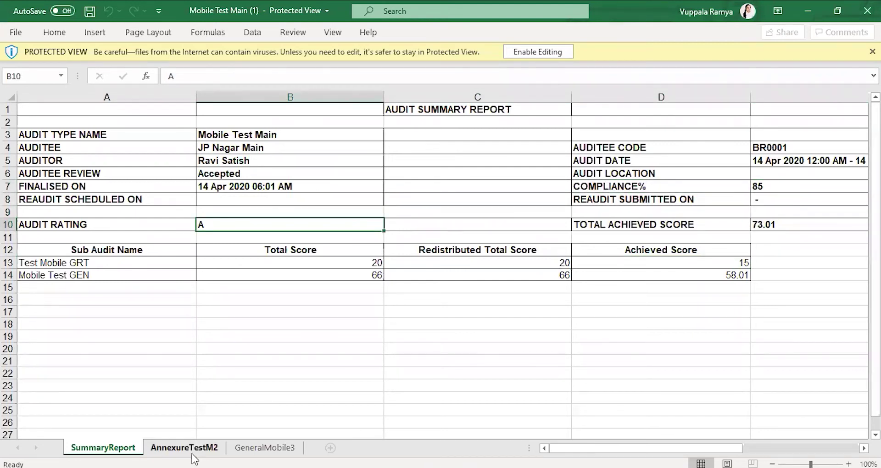
Step: Check GeneralMobile3's group entries and row 15's compliance and risk level, then open AnnexureTestM2
click(259, 448)
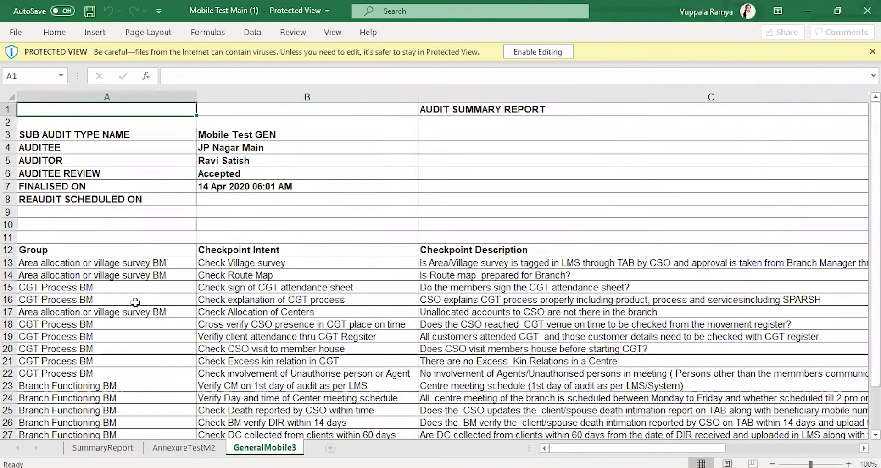
click(95, 248)
key(Down)
key(Up)
key(Down)
key(Down)
key(Down)
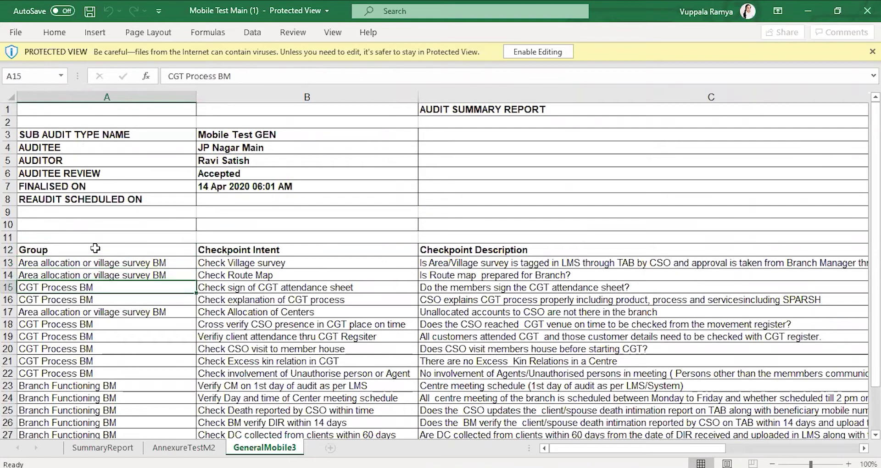
key(Right)
key(Right)
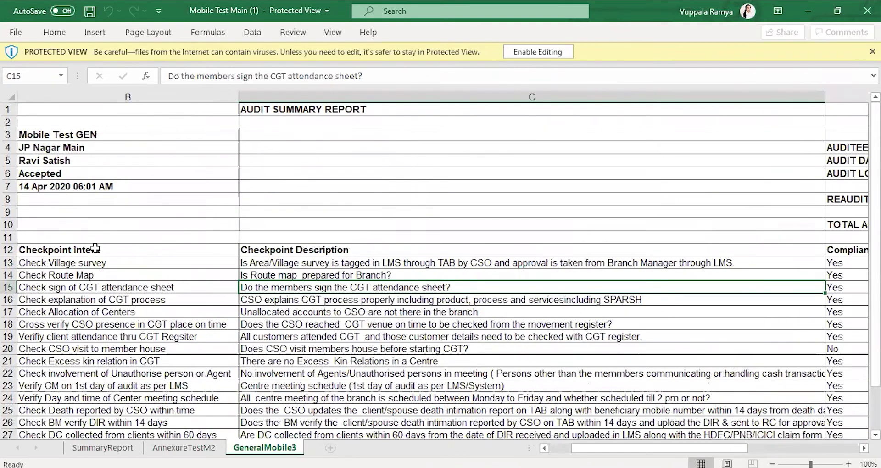
key(Right)
key(Right)
key(Right)
key(Right)
key(Right)
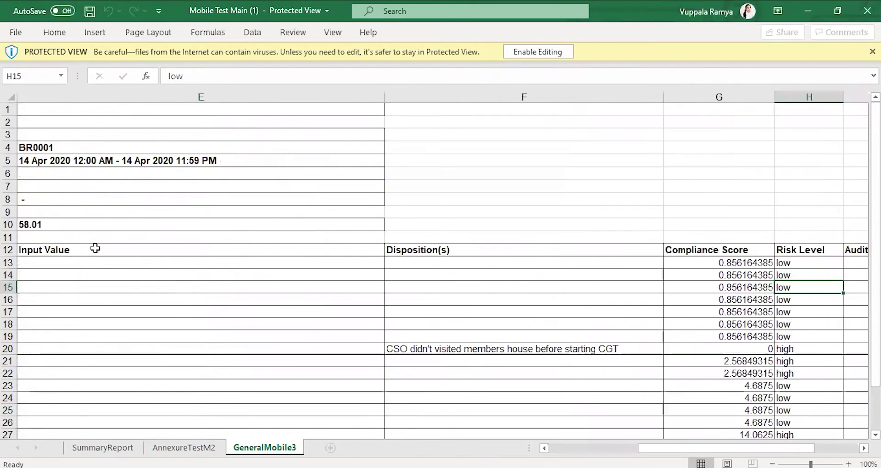
key(Right)
key(Left)
key(Left)
key(Home)
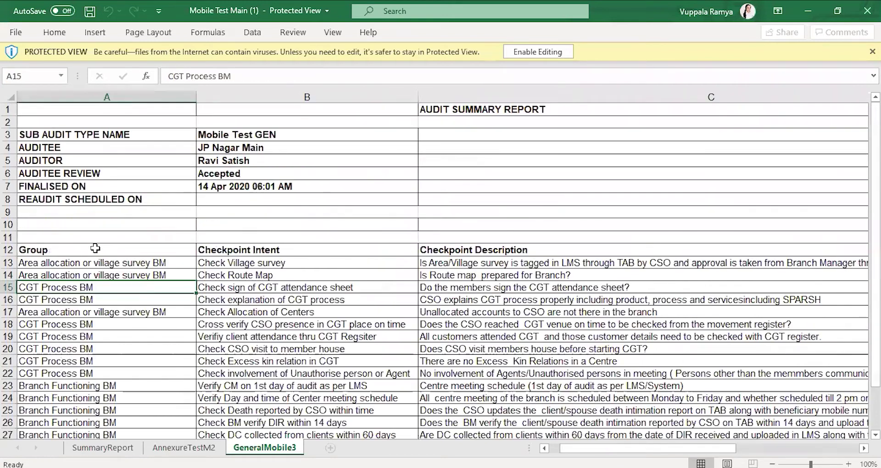
click(216, 448)
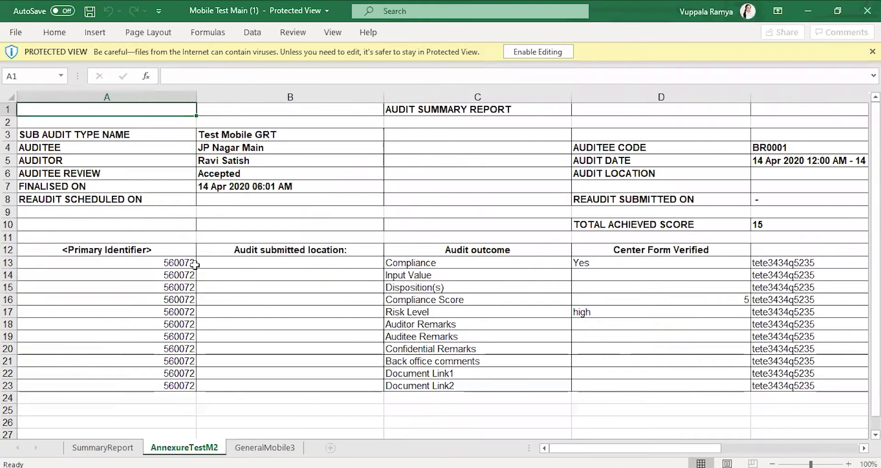
Step: Review AnnexureTestM2's primary identifier and submitted location values, up to row 13's compliance answer
click(113, 265)
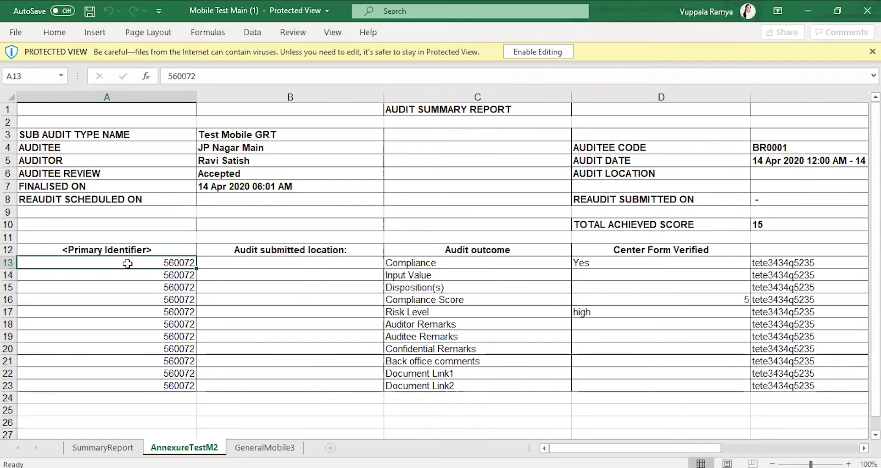
key(Down)
key(Down)
key(Down)
key(Down)
key(Down)
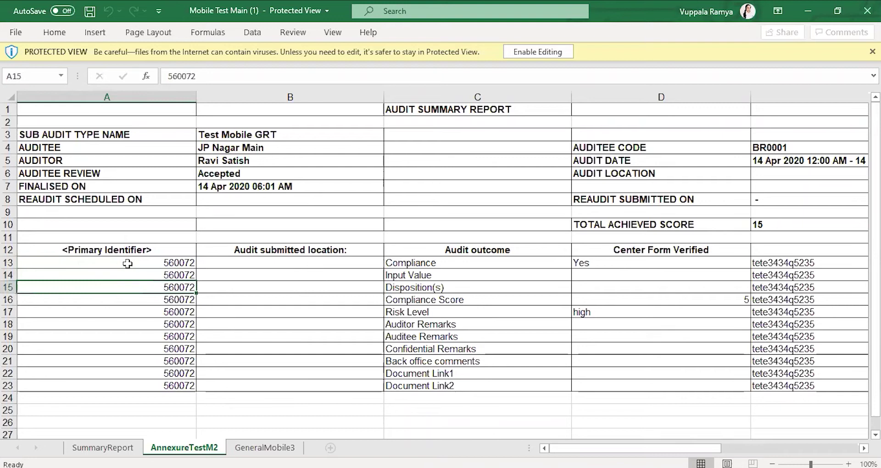
key(Down)
key(Down)
key(Down)
key(Down)
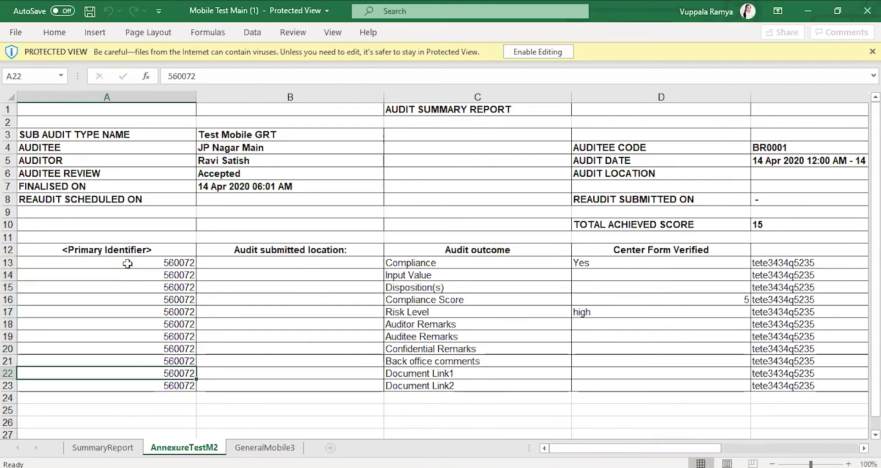
click(132, 273)
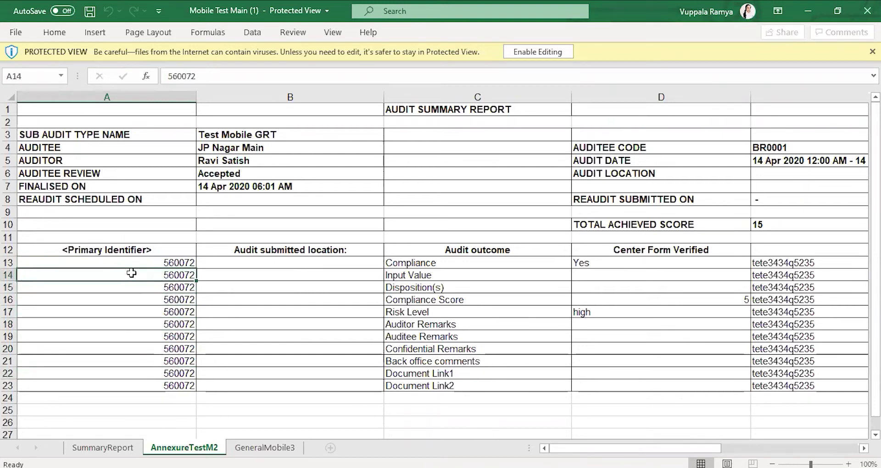
key(Right)
key(Up)
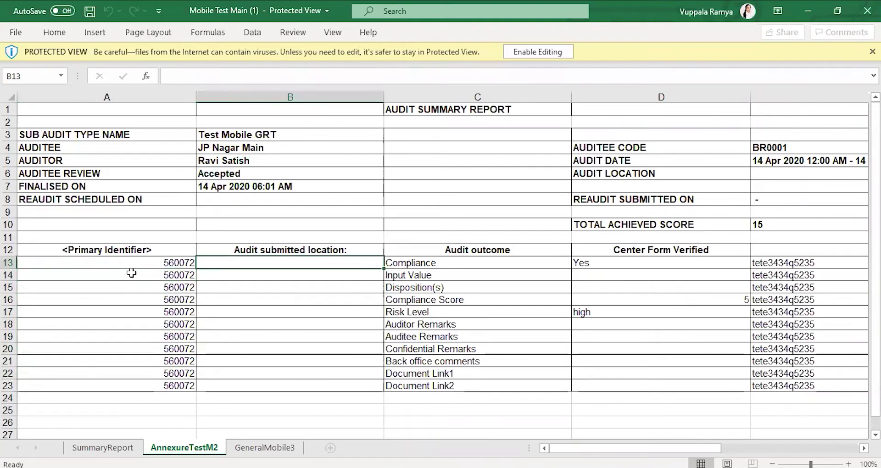
key(Right)
key(Right)
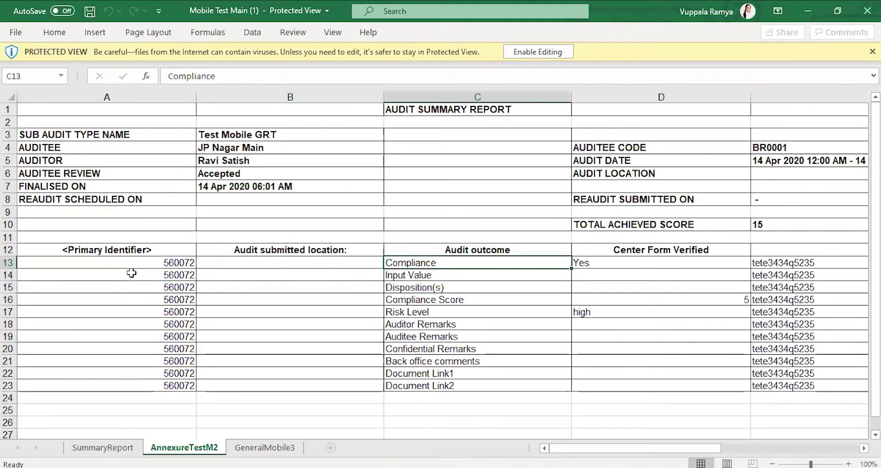
Step: Read the row 12 headers, Audit outcome and Center Form Verified, and the outcome items below
key(Up)
key(Left)
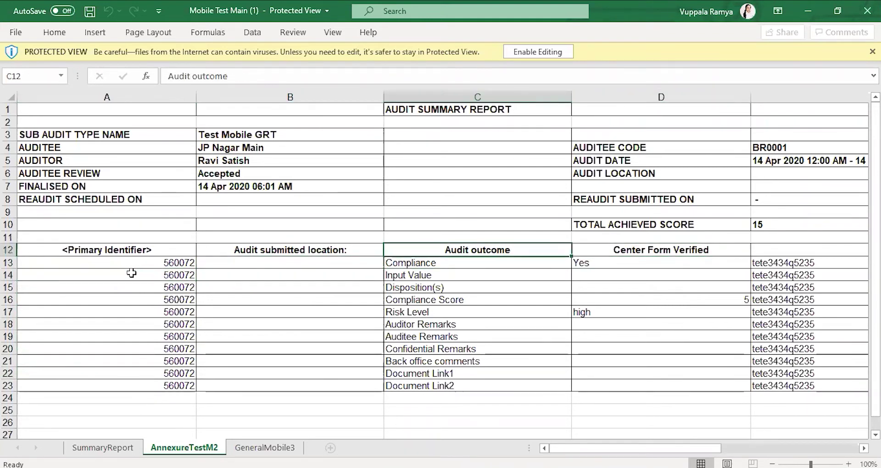
key(Right)
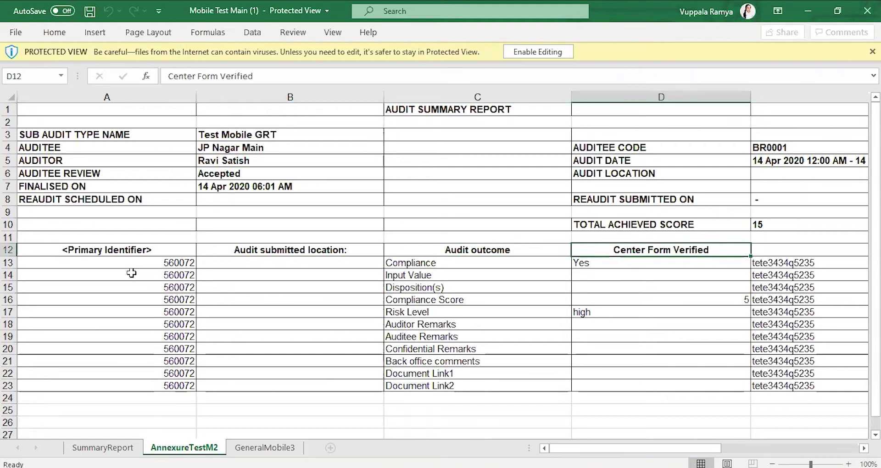
key(Left)
key(Left)
key(Right)
key(Down)
key(Down)
key(Down)
key(Down)
key(Up)
key(Up)
key(Down)
key(Down)
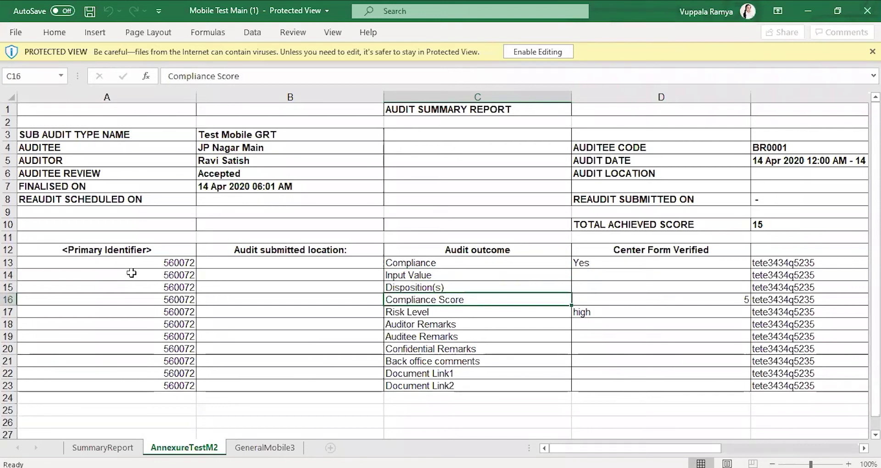
Step: Inspect the document columns, including Missing docs value 10 and Incomplete docs in row 16
key(Right)
key(Right)
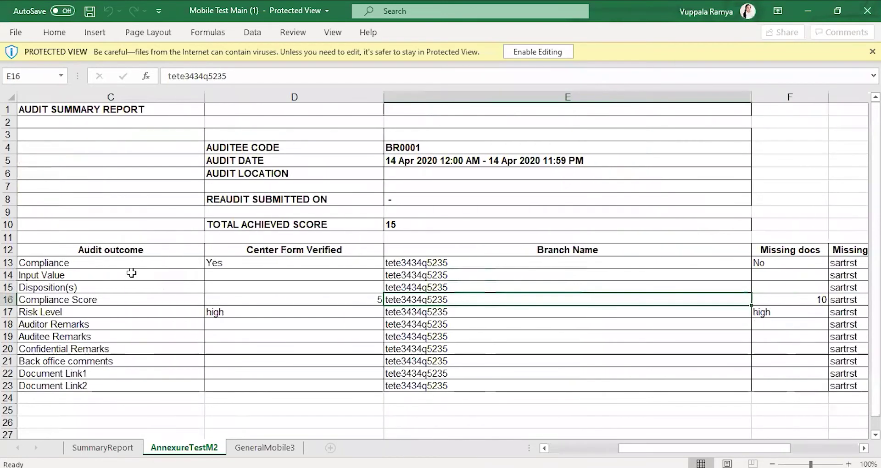
key(Right)
key(Right)
key(Right)
key(Right)
key(Right)
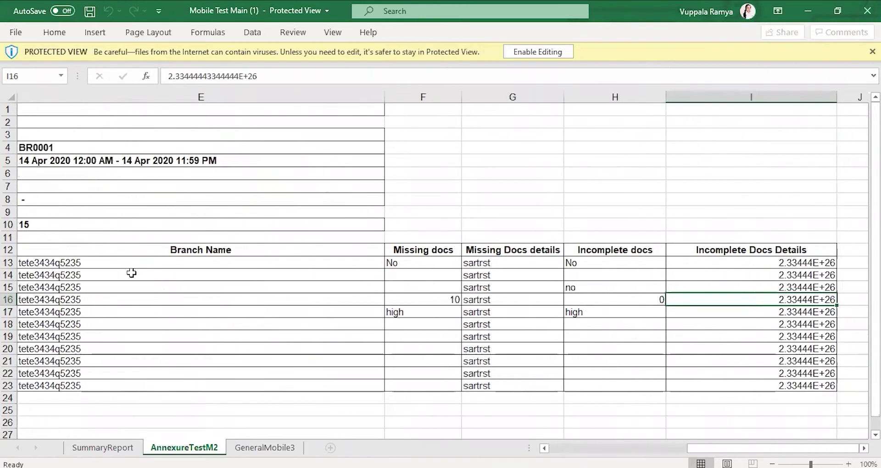
key(Left)
key(Up)
key(Up)
key(Up)
key(Up)
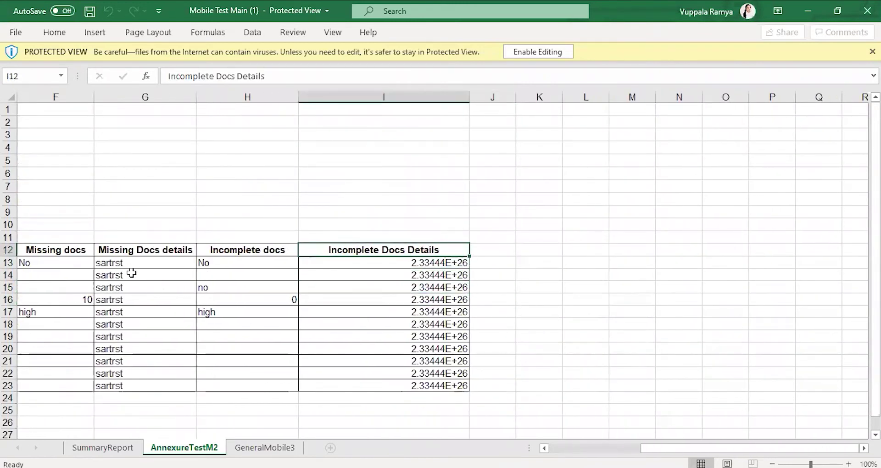
key(shift+Left)
key(shift+Left)
key(shift+Left)
key(shift+Left)
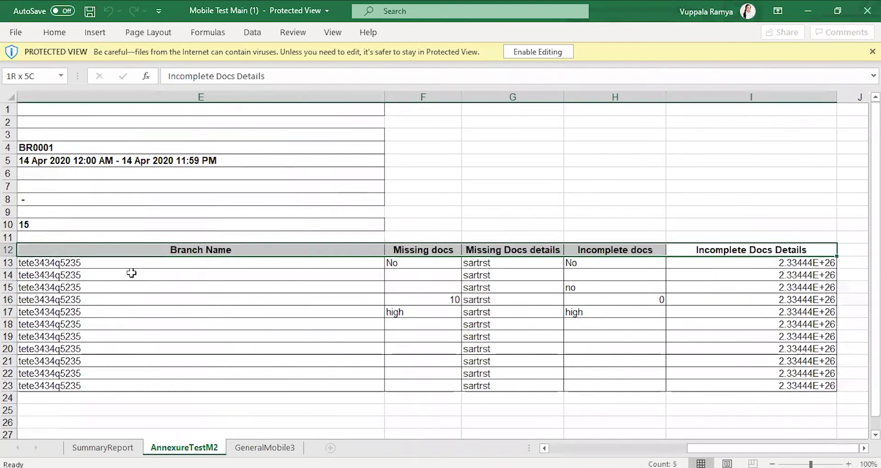
key(Right)
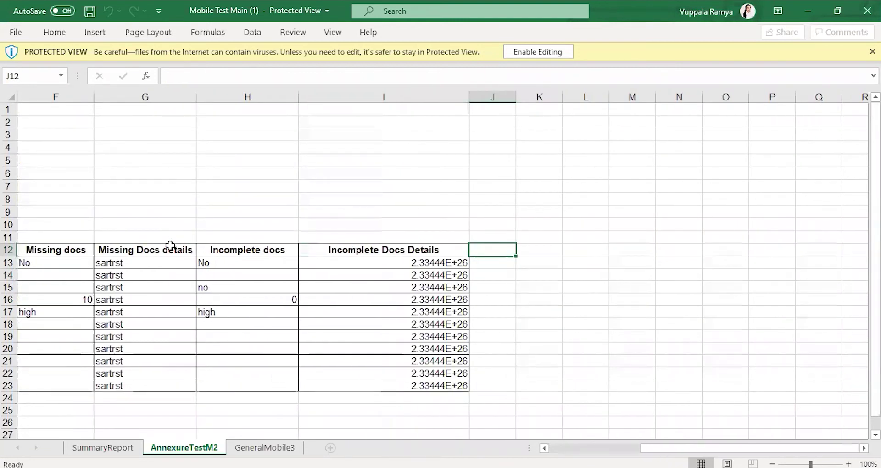
click(185, 246)
click(238, 247)
key(Left)
key(Left)
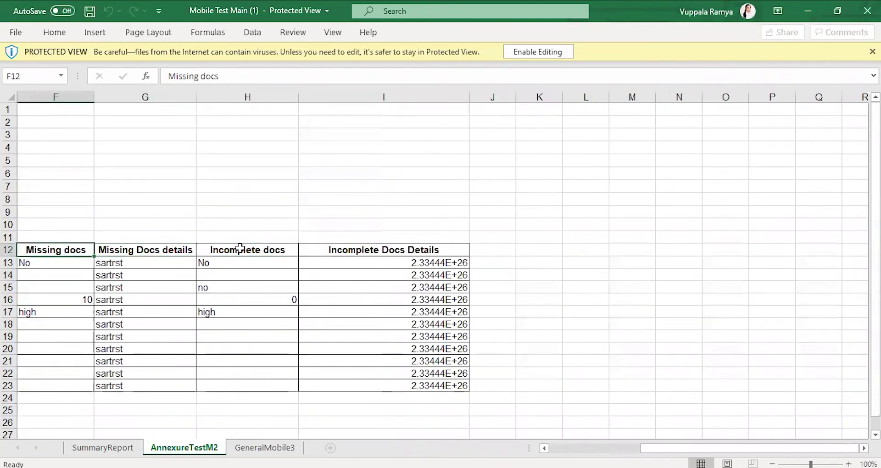
key(Down)
key(Down)
key(Down)
key(Down)
key(Right)
key(Right)
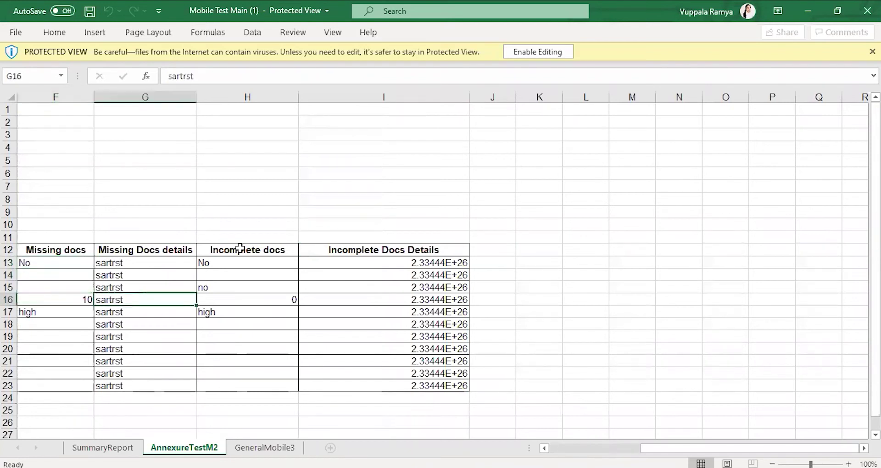
key(Left)
key(Left)
scroll(240, 248, left, 3)
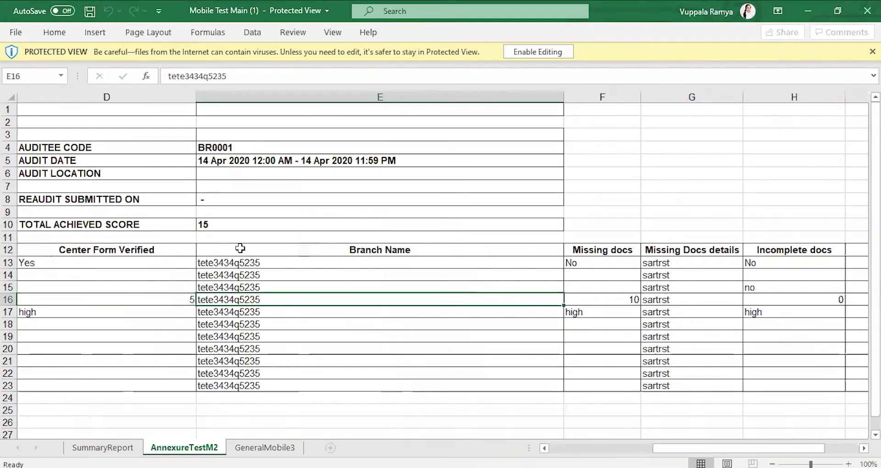
key(Down)
key(Down)
key(Down)
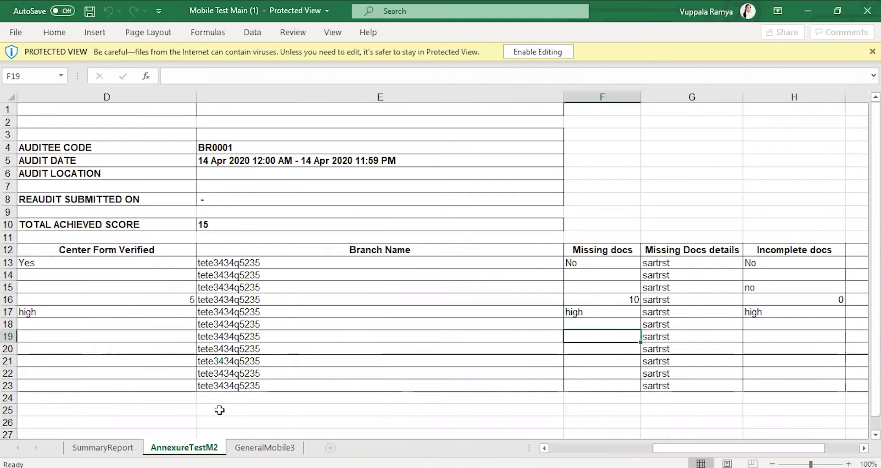
Step: Glance at GeneralMobile3, then check row 19's Missing docs and Auditee Remarks on AnnexureTestM2
click(260, 448)
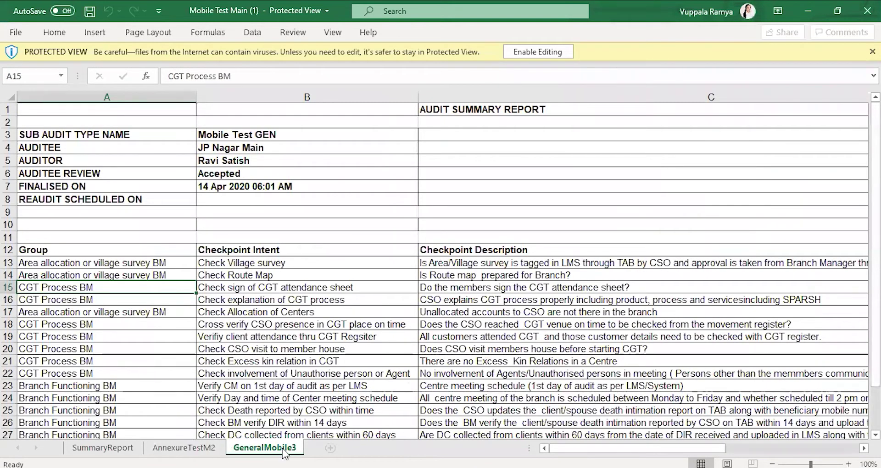
click(181, 443)
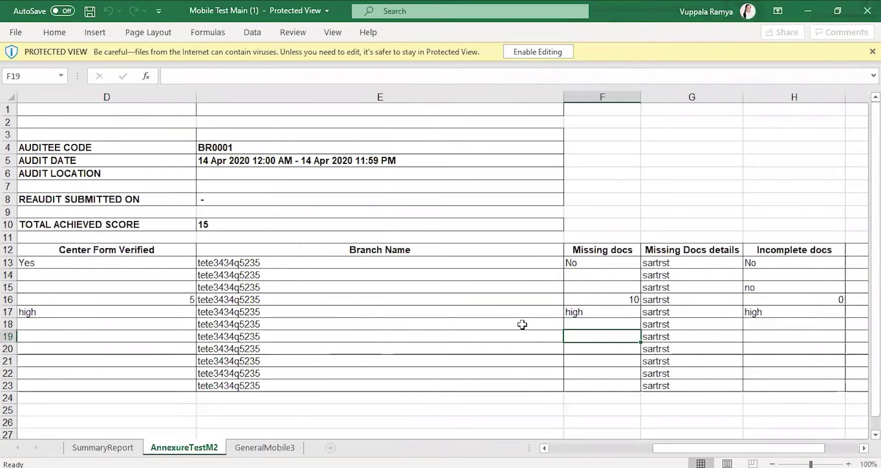
key(Left)
key(Left)
key(Left)
key(Left)
key(Left)
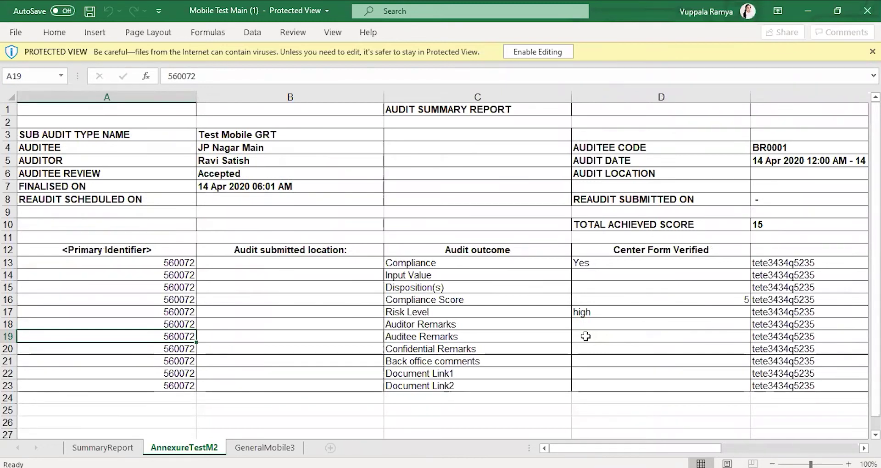
key(Right)
key(Right)
key(Right)
key(Right)
key(Right)
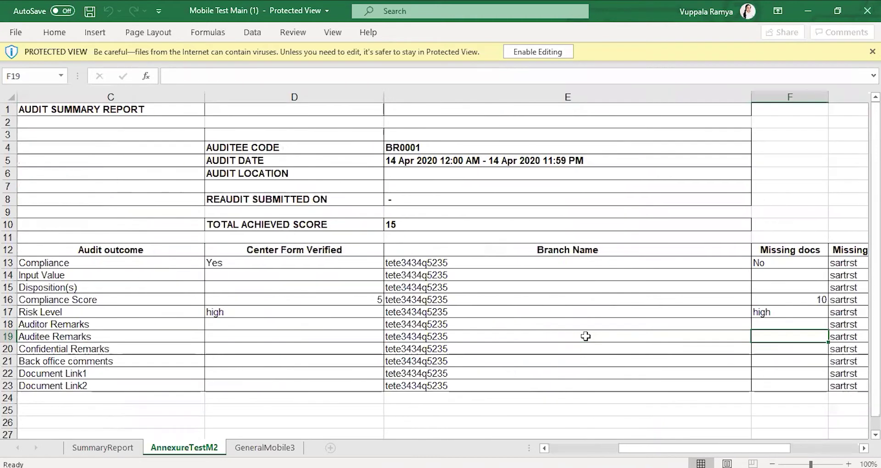
key(Left)
key(Left)
key(Left)
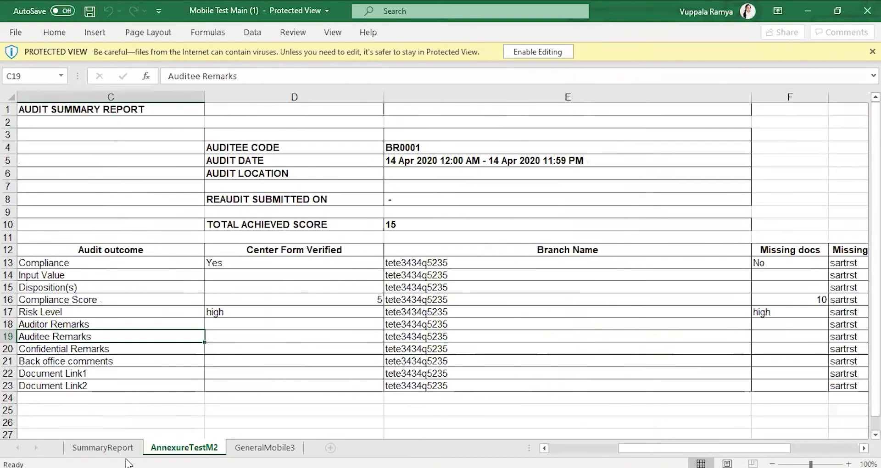
Step: View the SummaryReport sheet, then switch back to the Audit360 review page
click(118, 452)
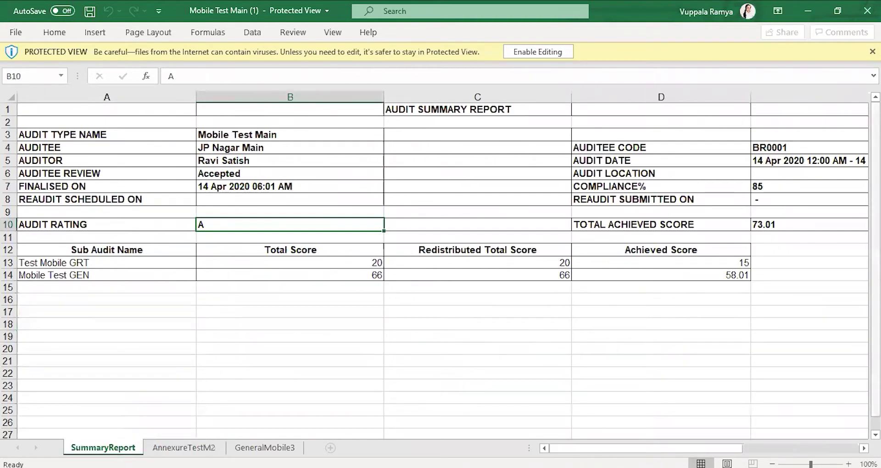
key(alt+Tab)
key(Tab)
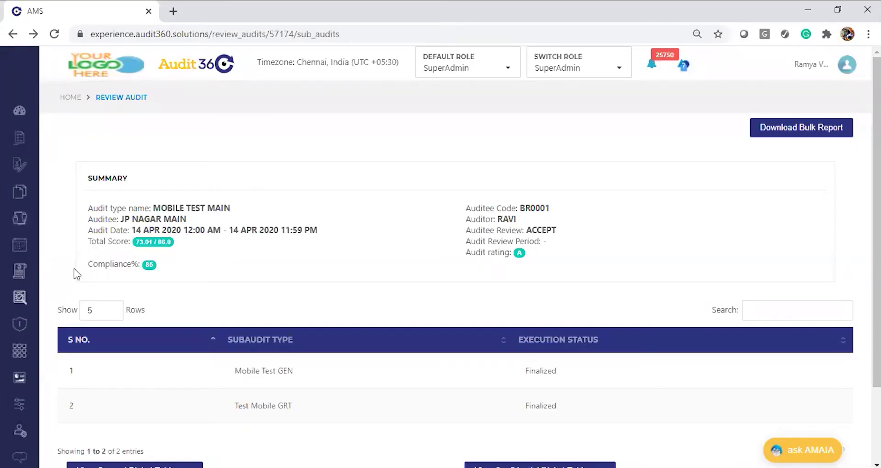
Step: Expand Reports in the left sidebar and choose Basic Reports
mouse_move(4, 349)
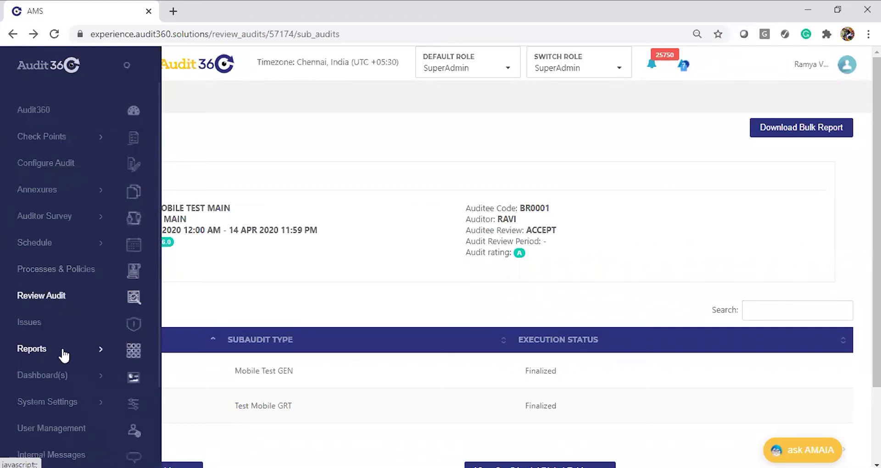
click(63, 355)
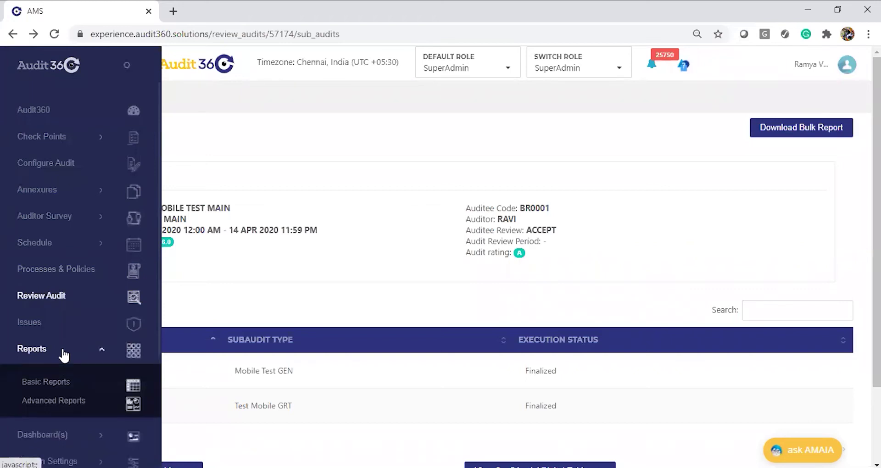
click(63, 379)
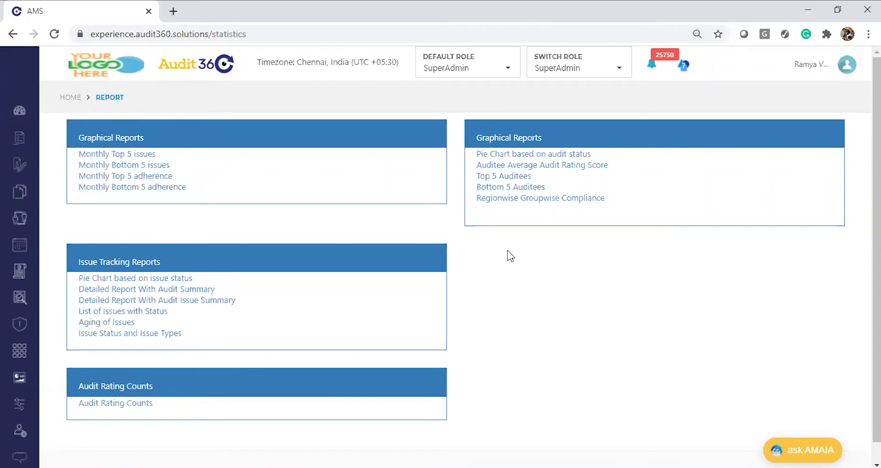
Step: Check the to-do notes in Notepad, then open the Monthly Top 5 issues report
mouse_move(40, 353)
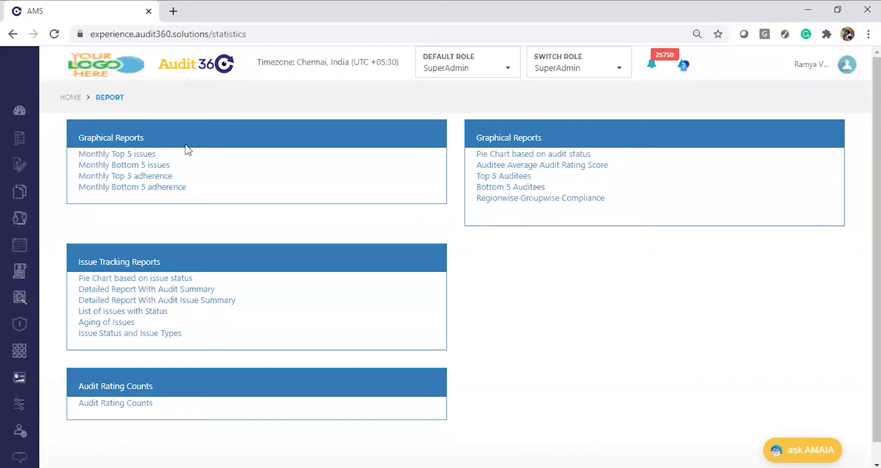
key(alt+Tab)
key(alt+Tab)
key(alt+Tab)
key(alt+Tab)
key(alt+Tab)
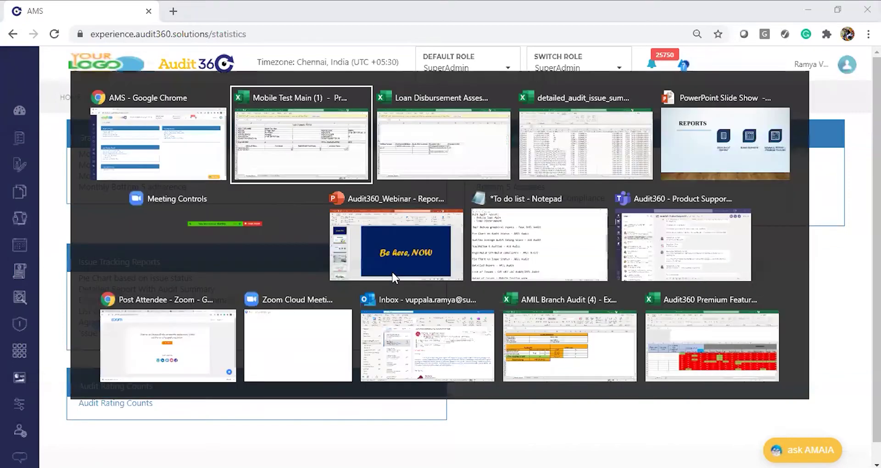
key(alt+Tab)
key(alt+Tab)
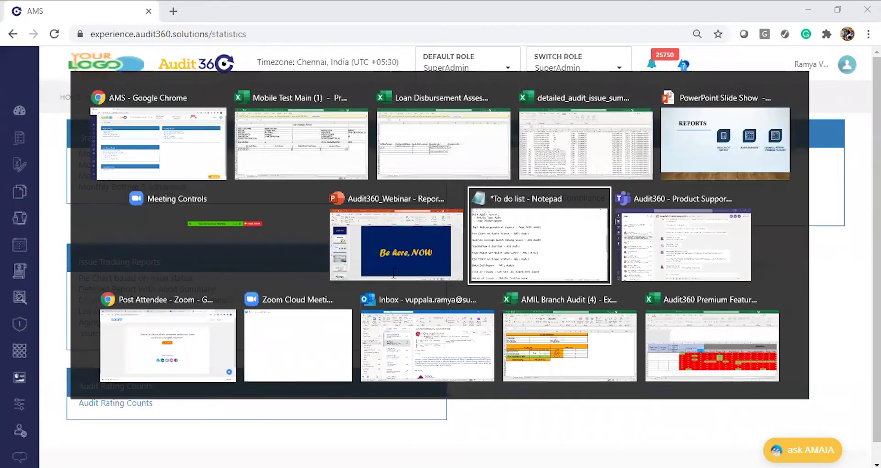
key(alt+Tab)
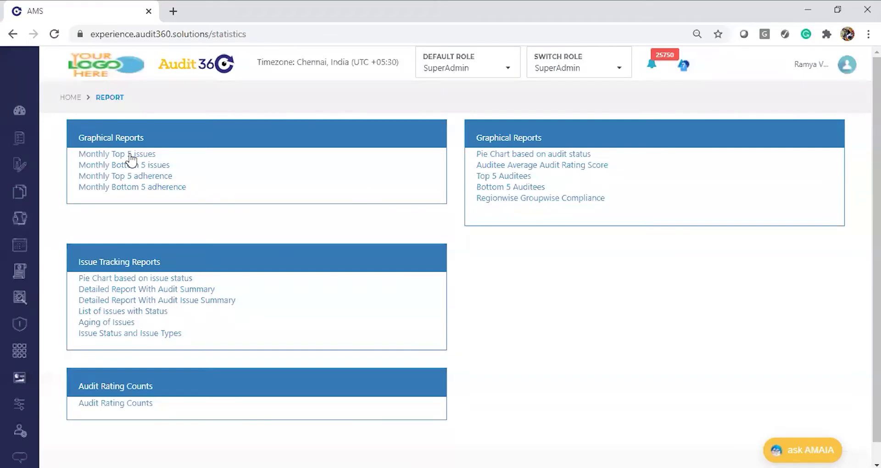
click(130, 155)
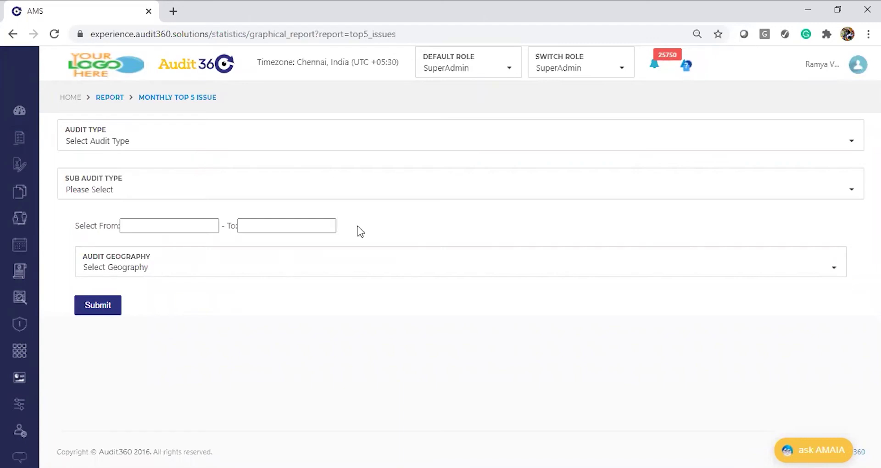
Step: Choose Test SHFL Audit as the audit type, leaving the sub audit type empty
click(196, 146)
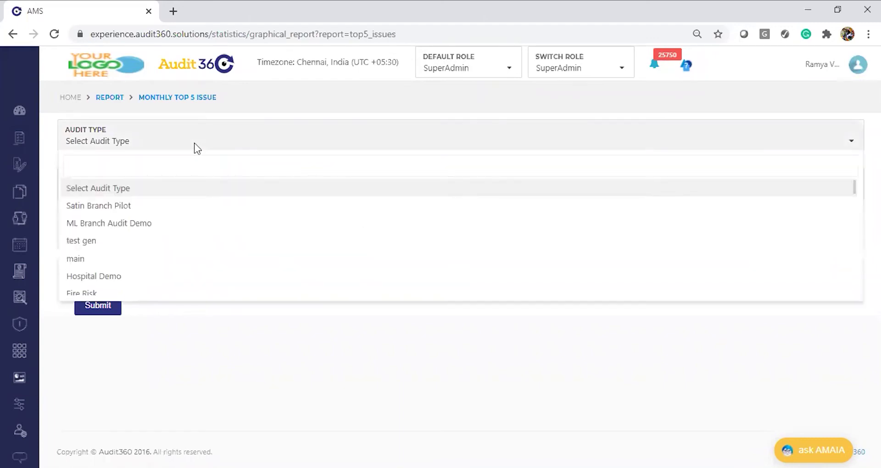
text(t)
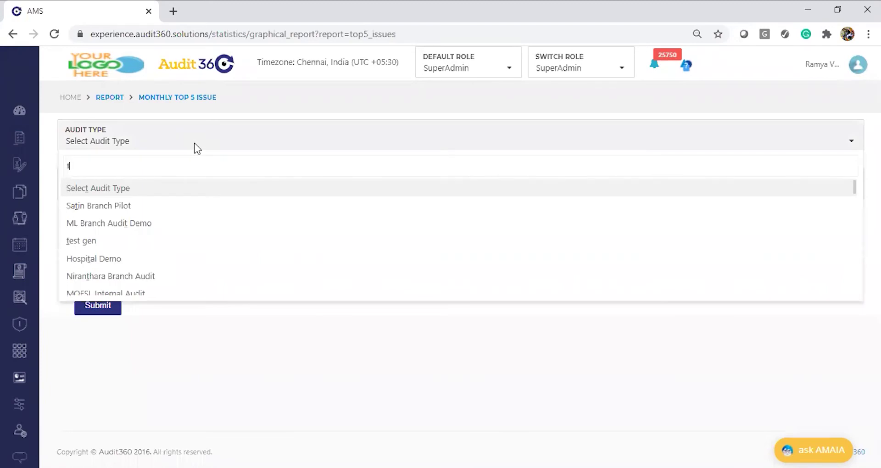
text(est s)
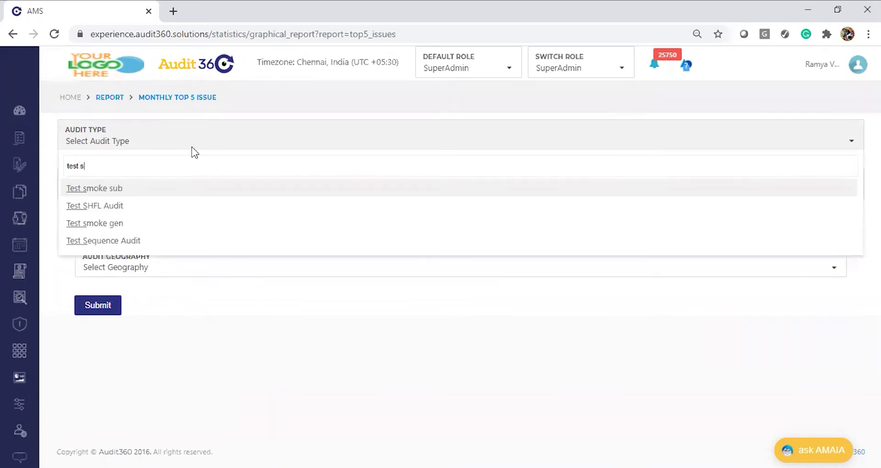
click(146, 205)
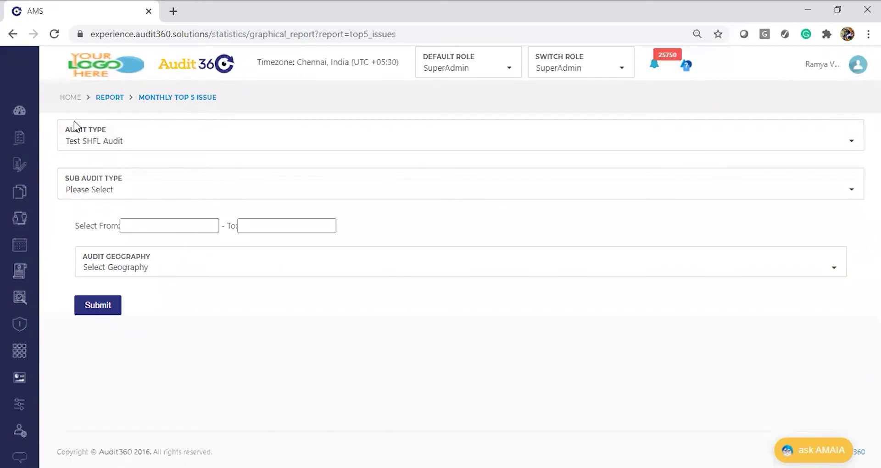
click(136, 197)
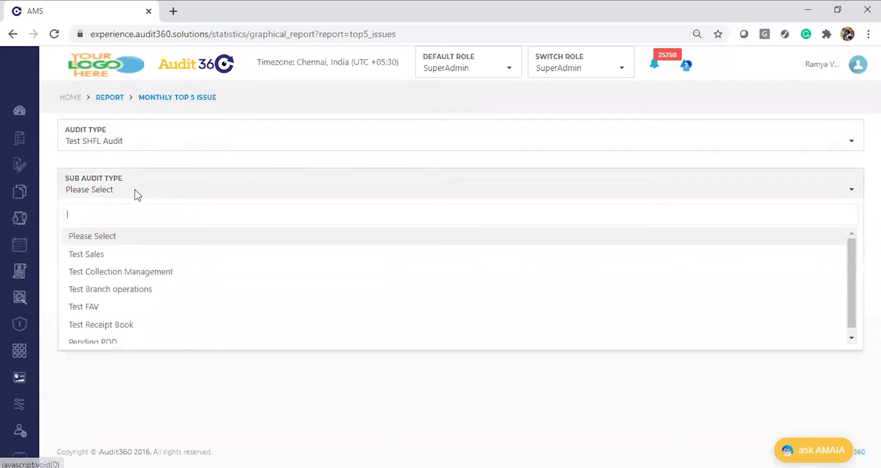
click(131, 404)
Step: Set the date range 01/01/2020 to 20/08/2020 and generate the Top 5 Issues chart
click(154, 225)
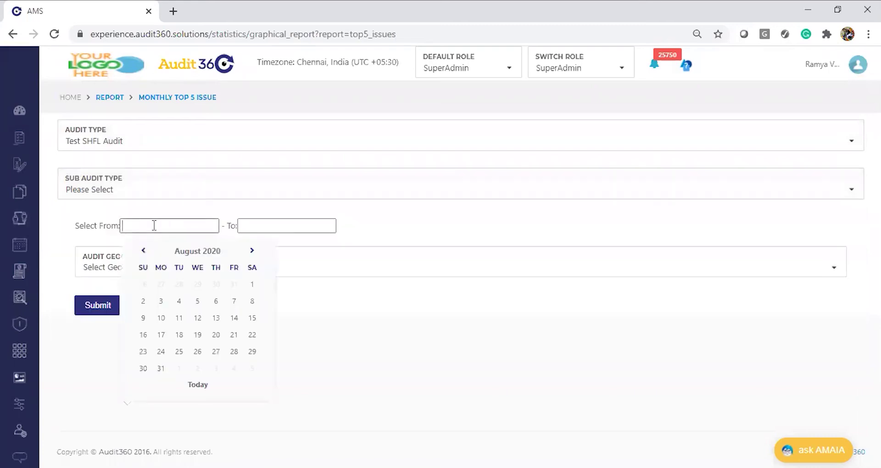
click(192, 252)
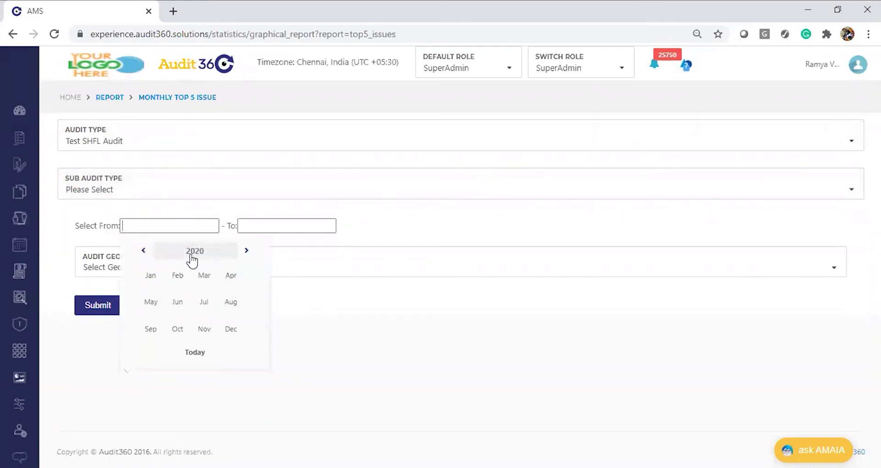
click(152, 275)
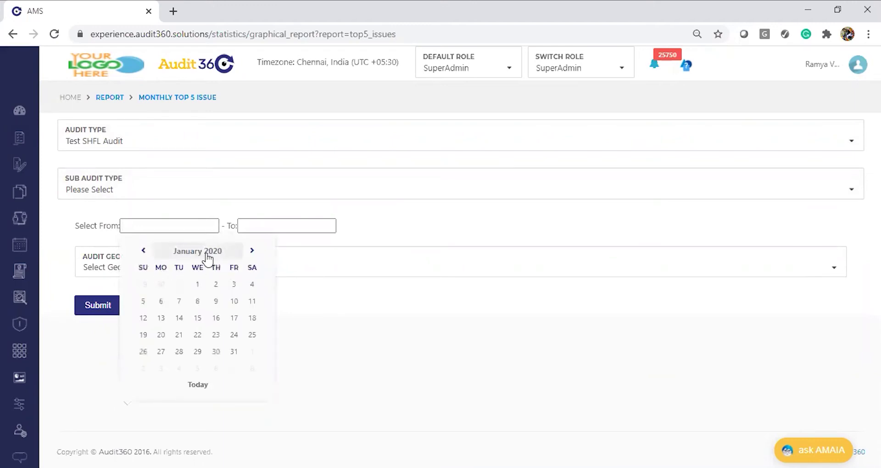
click(197, 280)
click(313, 227)
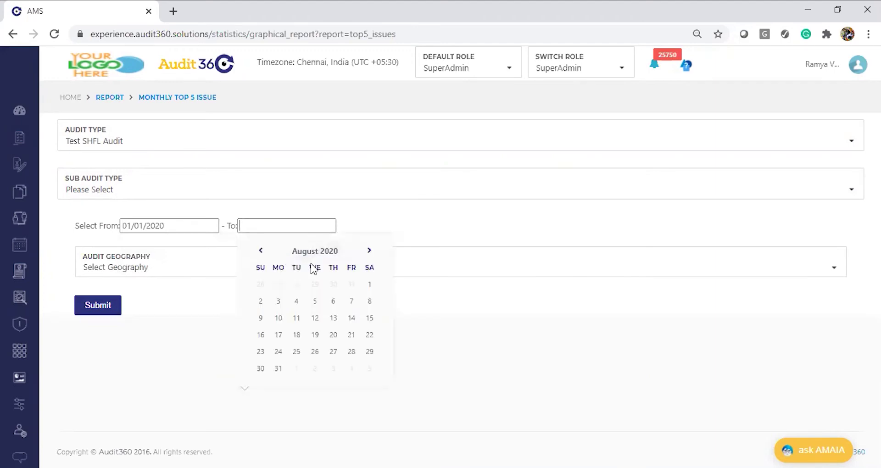
click(327, 253)
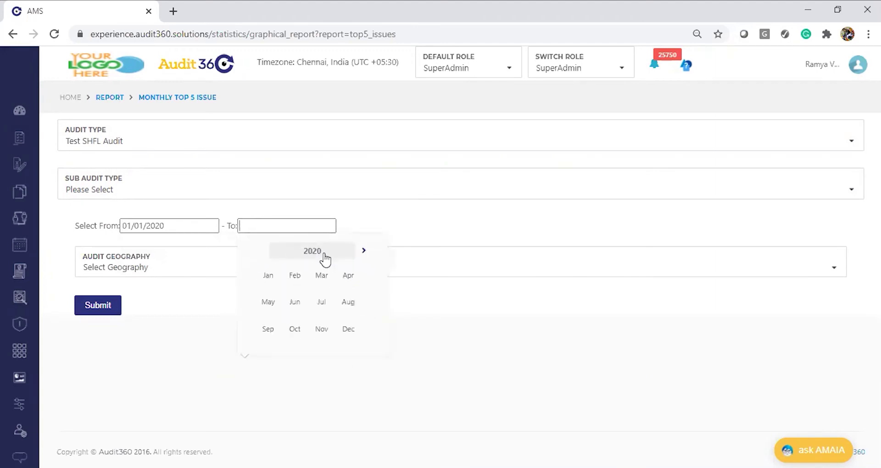
click(348, 302)
click(327, 338)
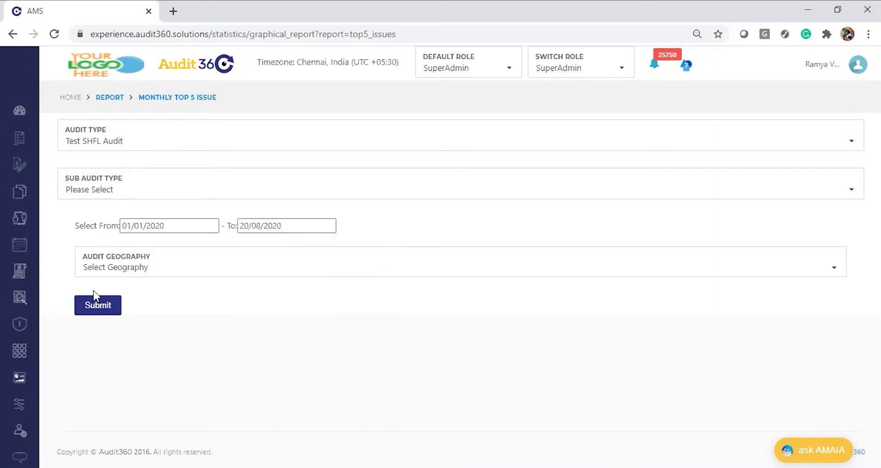
click(95, 304)
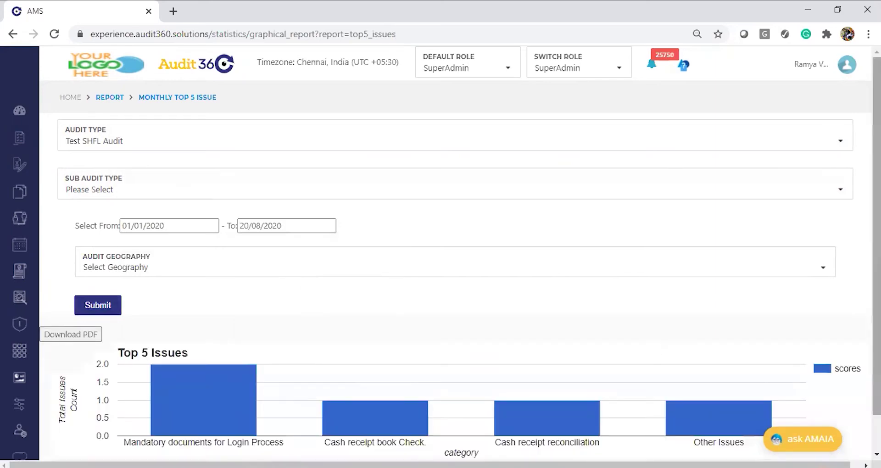
Step: Read the Top 5 Issues bar values, then return to the Report list
scroll(459, 257, down, 1)
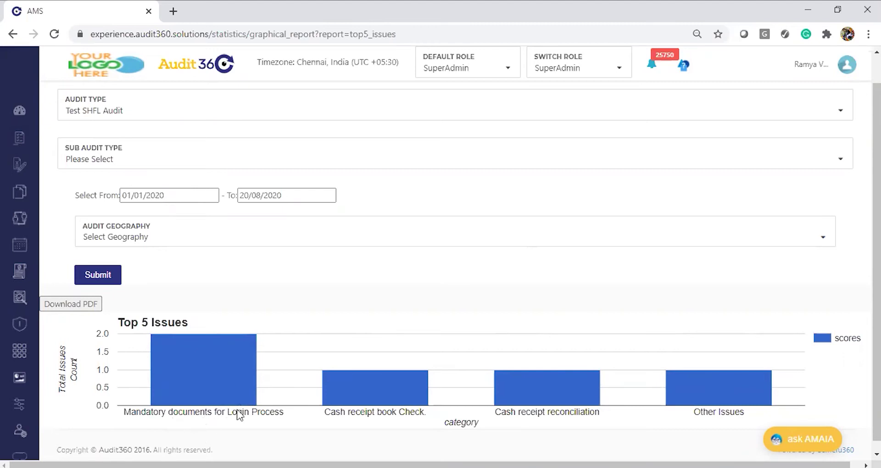
mouse_move(241, 379)
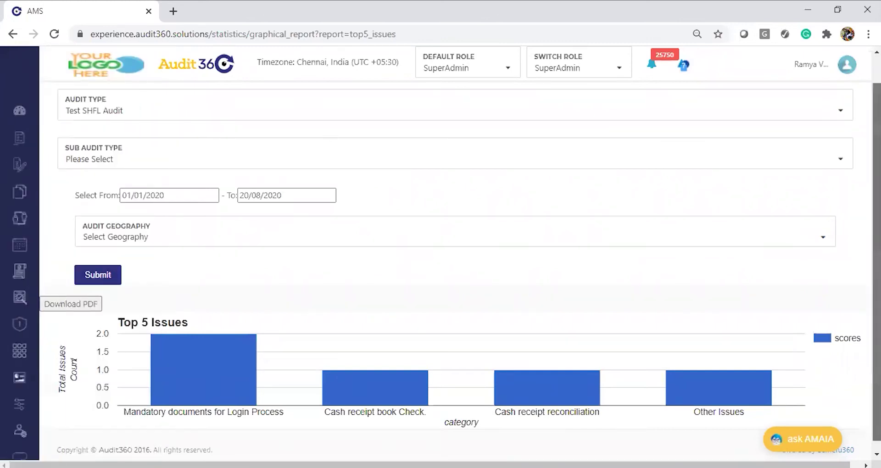
scroll(106, 82, up, 1)
click(112, 100)
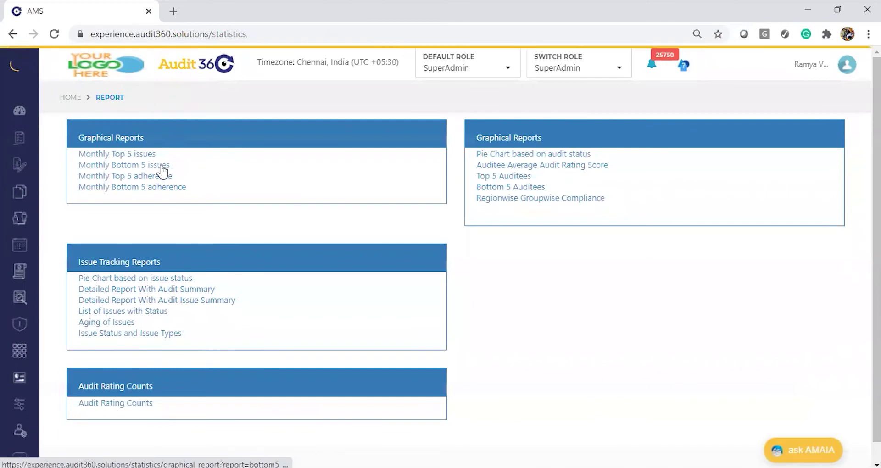
Step: Open the Monthly Bottom 5 issues report and choose Test SHFL Audit as audit type
click(160, 165)
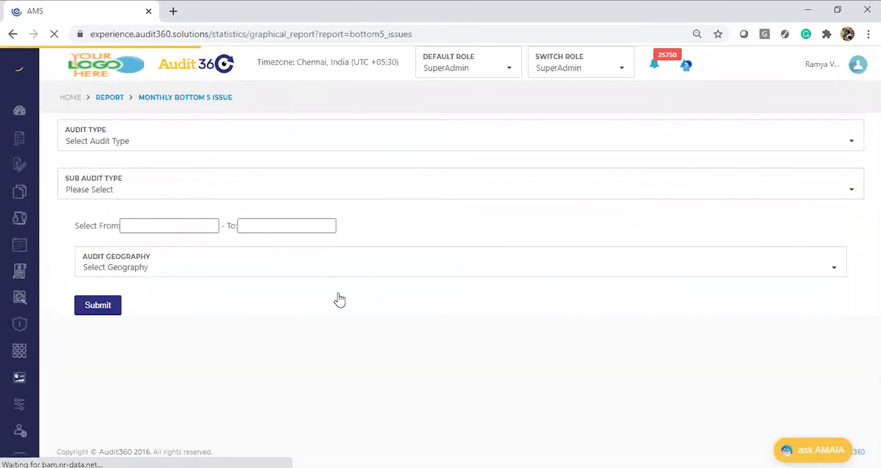
key(alt+Tab)
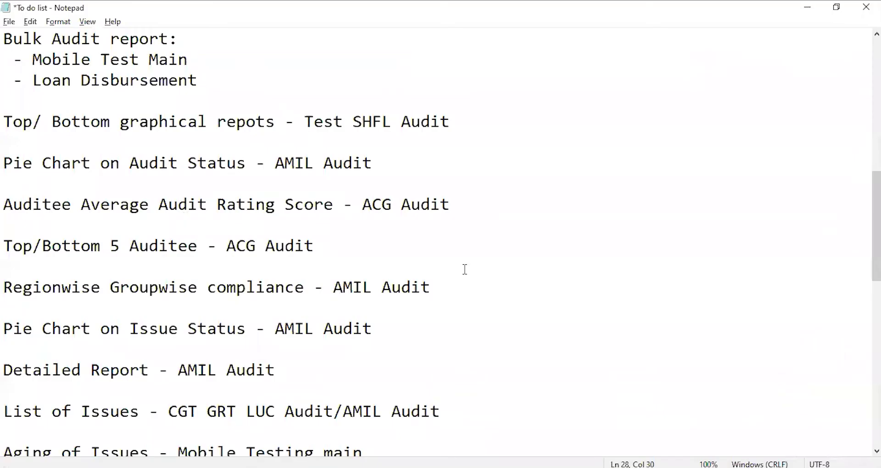
key(alt+Tab)
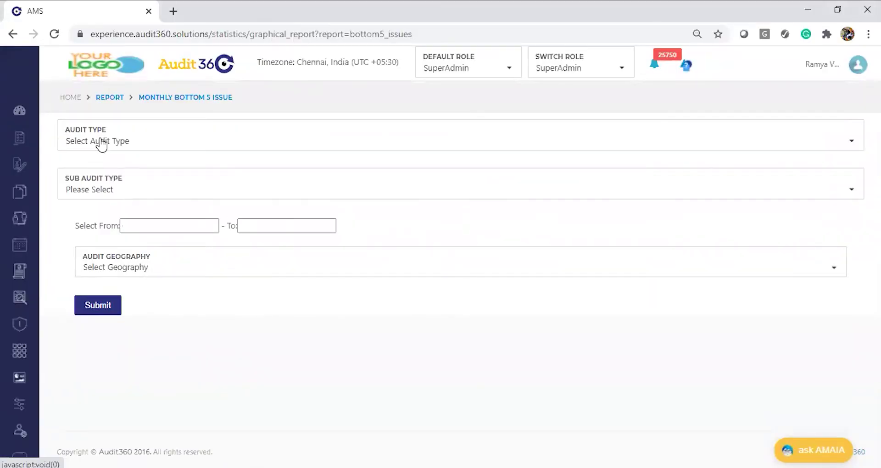
click(101, 142)
text(Test)
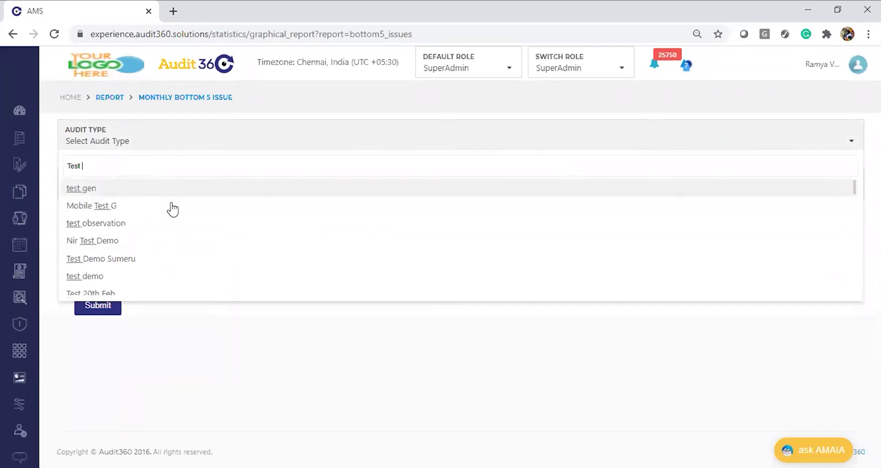
text( S)
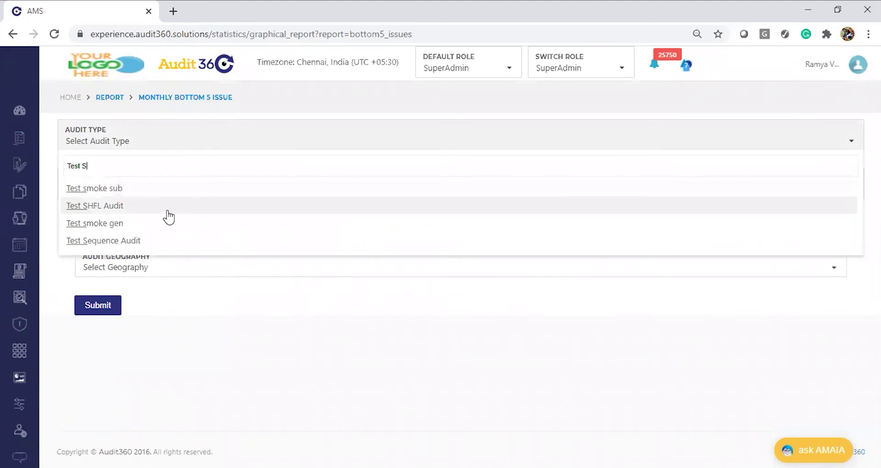
click(81, 207)
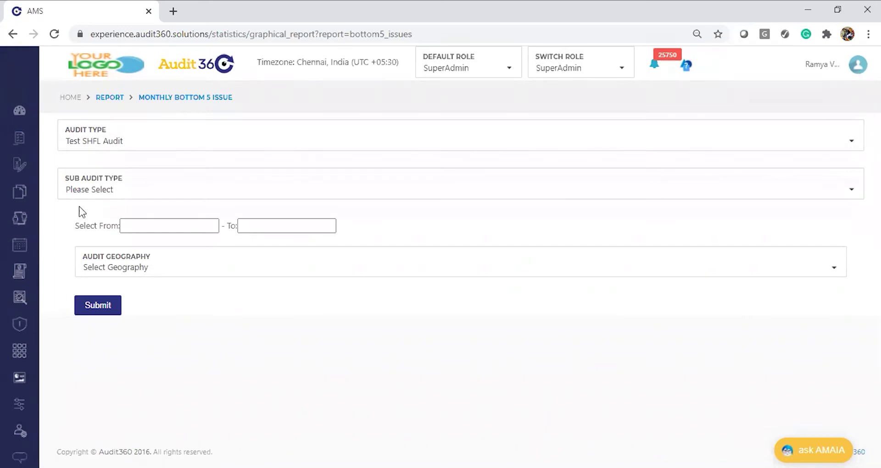
Step: Set the dates 01/01/2020 to 20/08/2020 and generate the Bottom 5 Issues chart
click(162, 225)
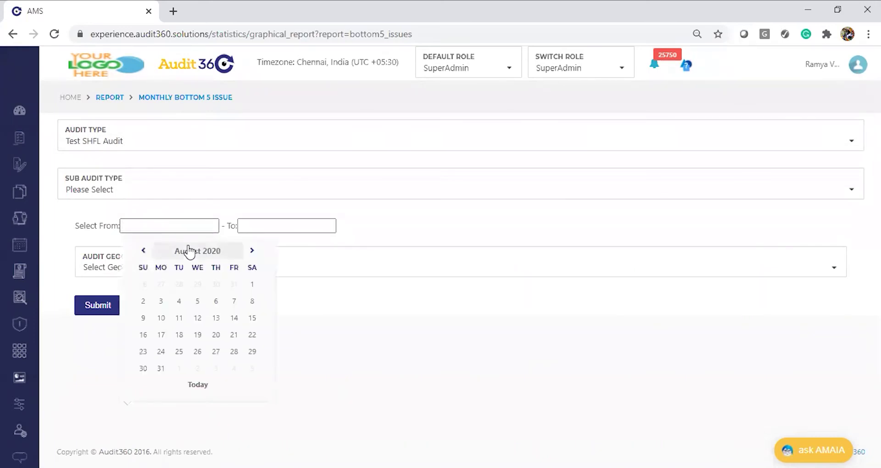
click(192, 251)
click(148, 278)
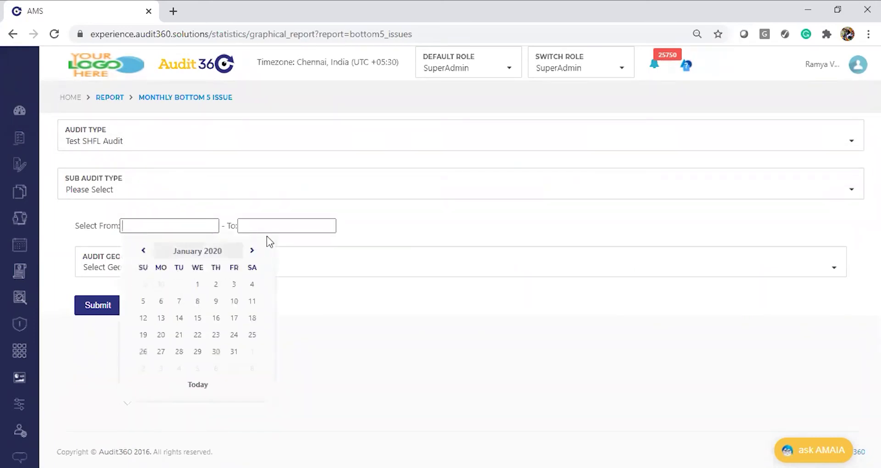
click(197, 284)
click(274, 226)
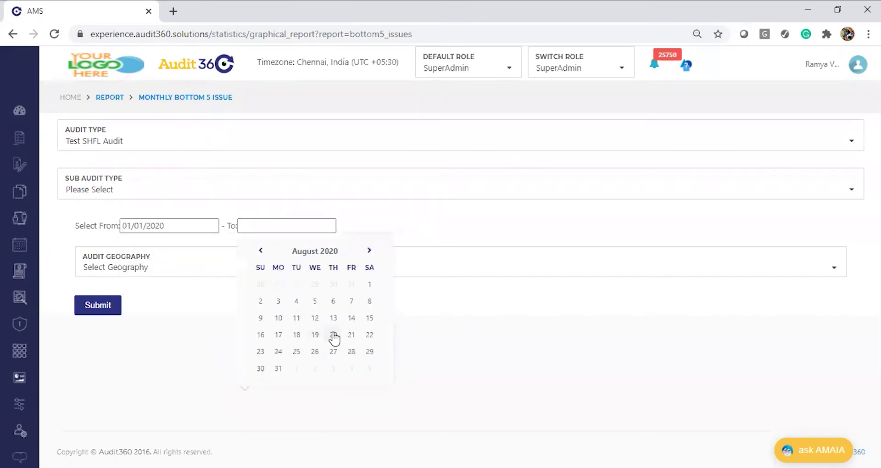
click(333, 335)
click(100, 308)
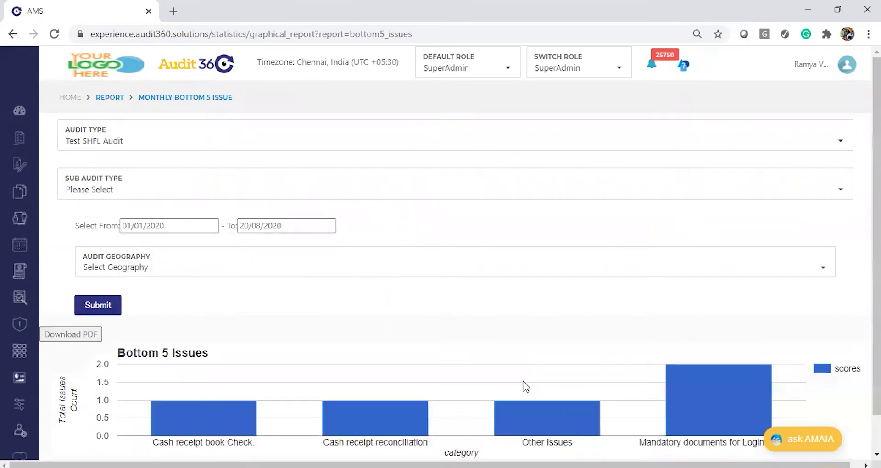
Step: Review the Bottom 5 Issues chart, then return to the Report list
scroll(262, 422, down, 1)
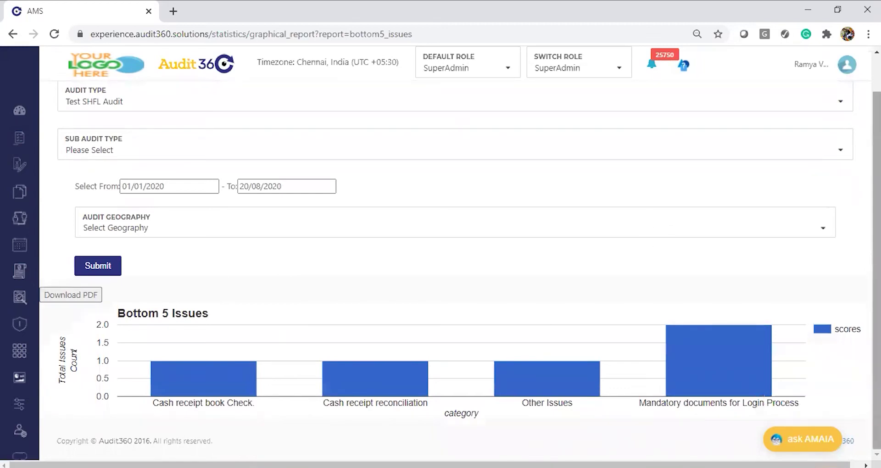
scroll(459, 262, up, 1)
scroll(459, 262, down, 1)
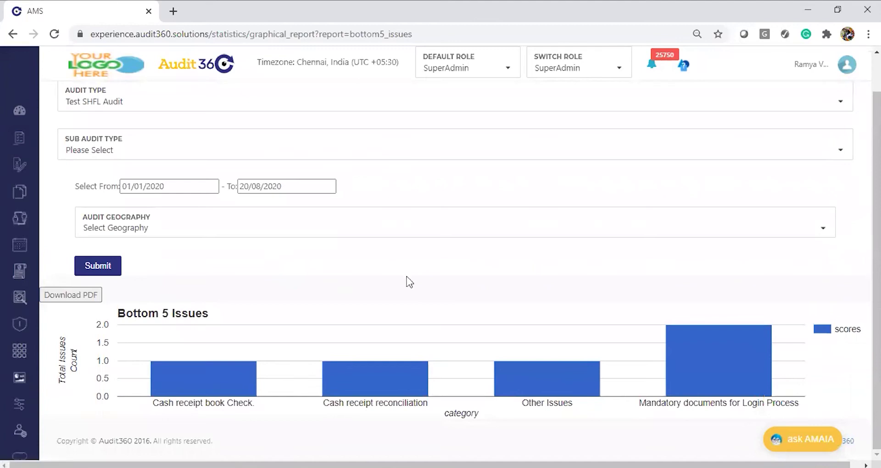
scroll(408, 281, up, 1)
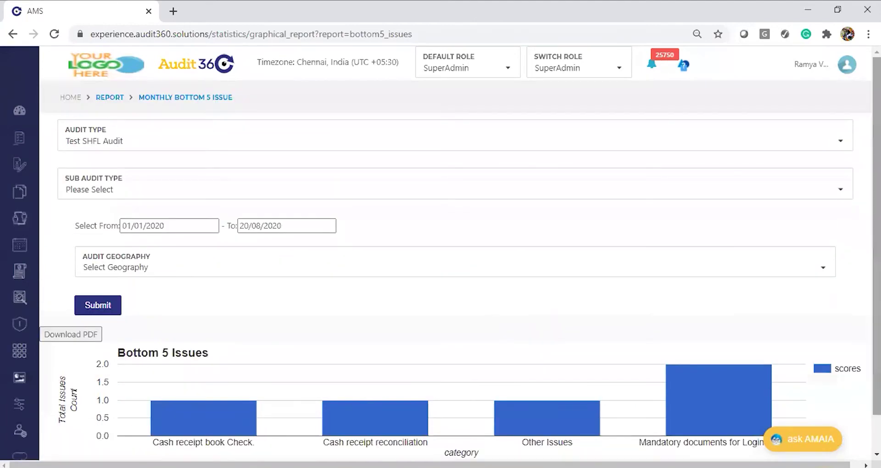
click(113, 98)
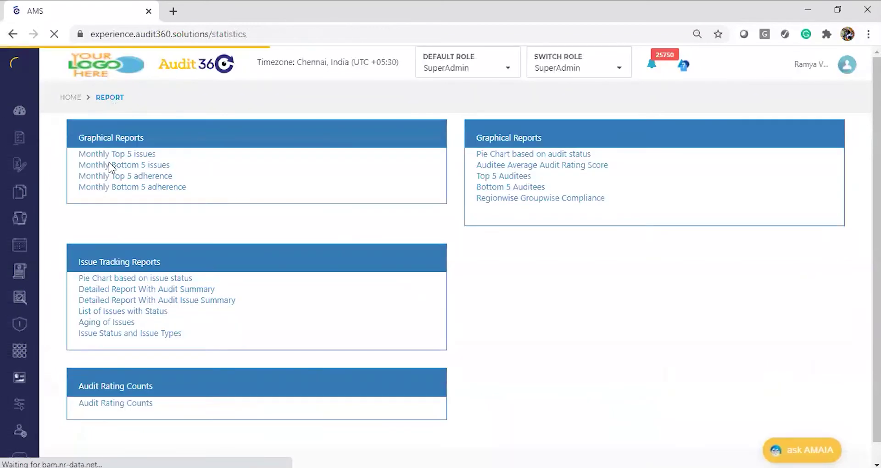
Step: Open the Monthly Top 5 adherence report, glance at the to-do notes, and expand Audit Type
click(128, 178)
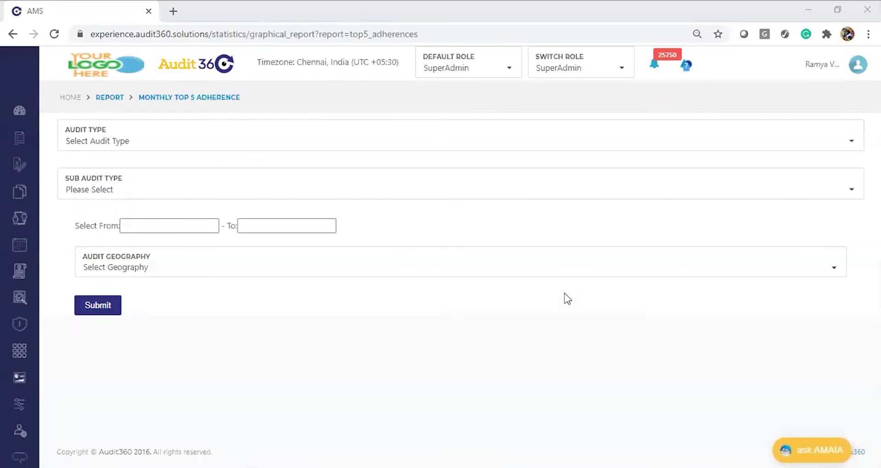
key(alt+Tab)
key(alt+Tab)
key(alt+Tab)
key(alt+Tab)
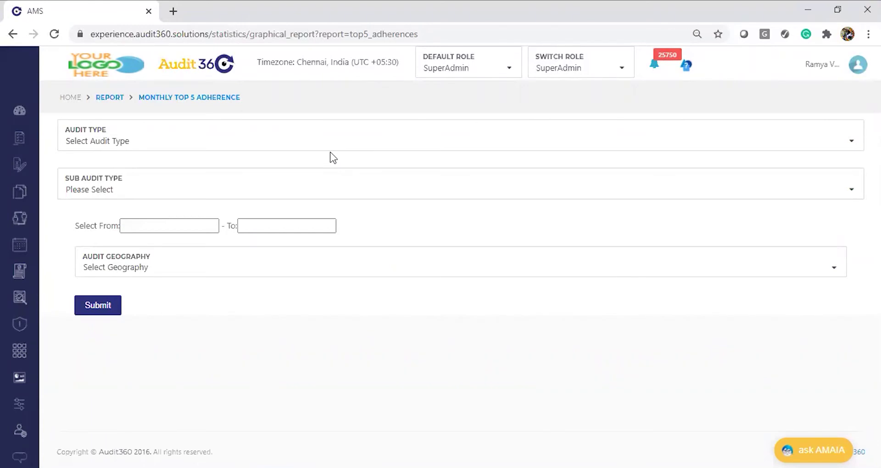
click(283, 148)
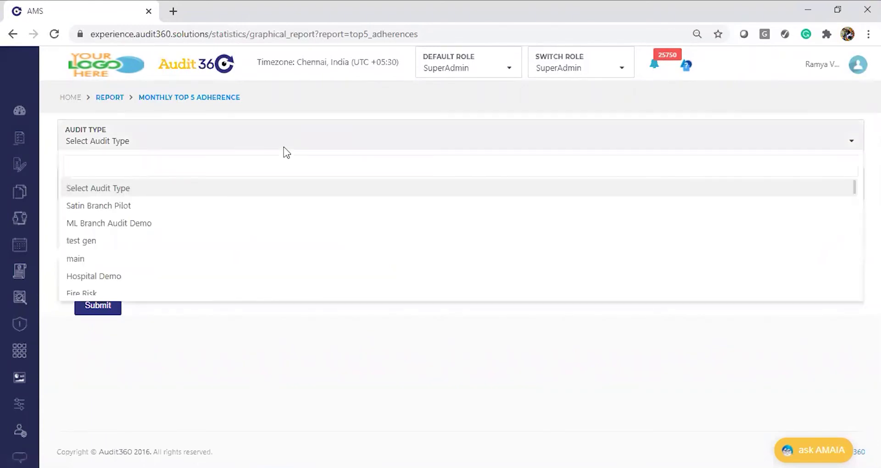
Step: Filter for Test SHFL Audit from 01/01/2020 to 05/08/2020 and generate the Top 5 Adherences chart
text(Test)
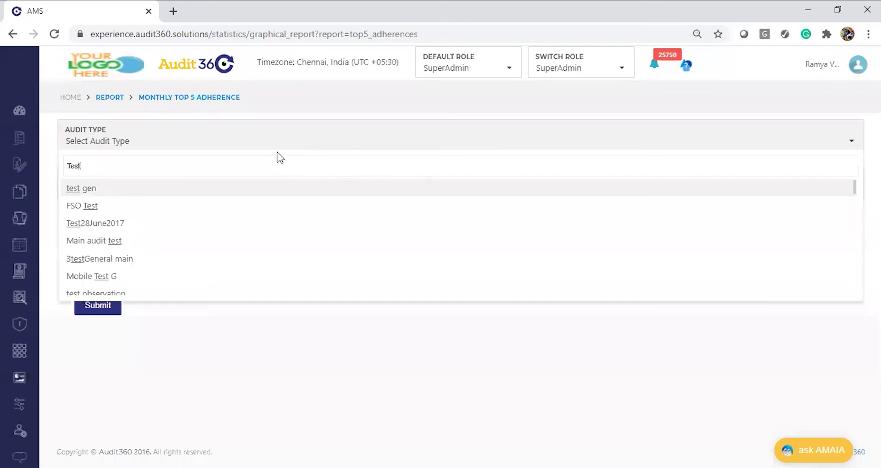
text( SH)
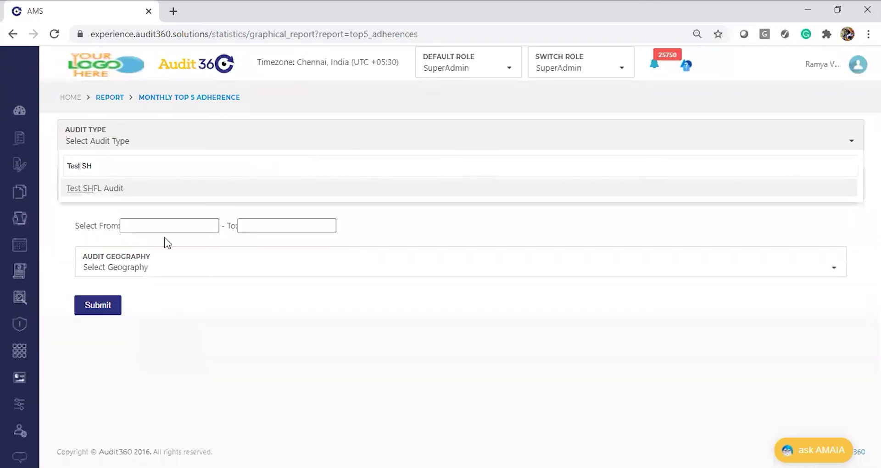
click(158, 189)
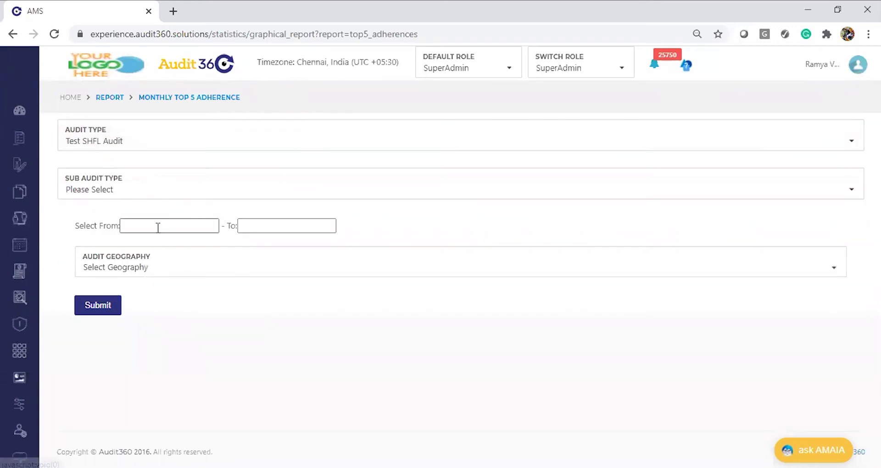
click(158, 227)
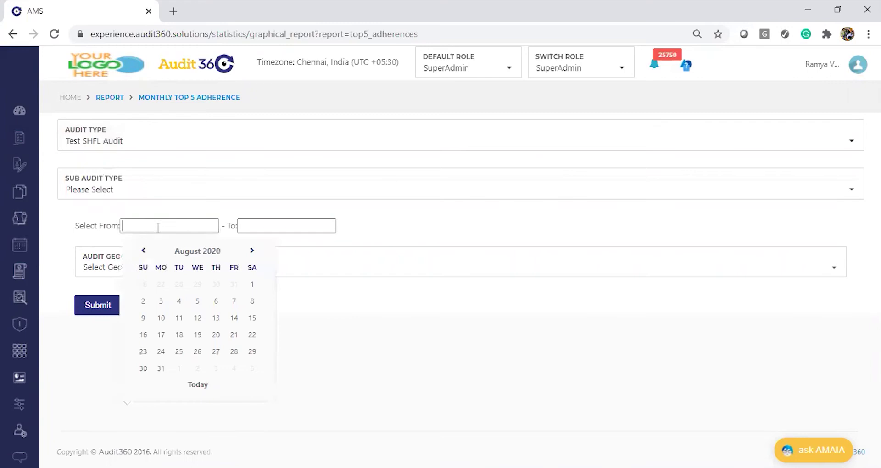
click(170, 252)
click(151, 275)
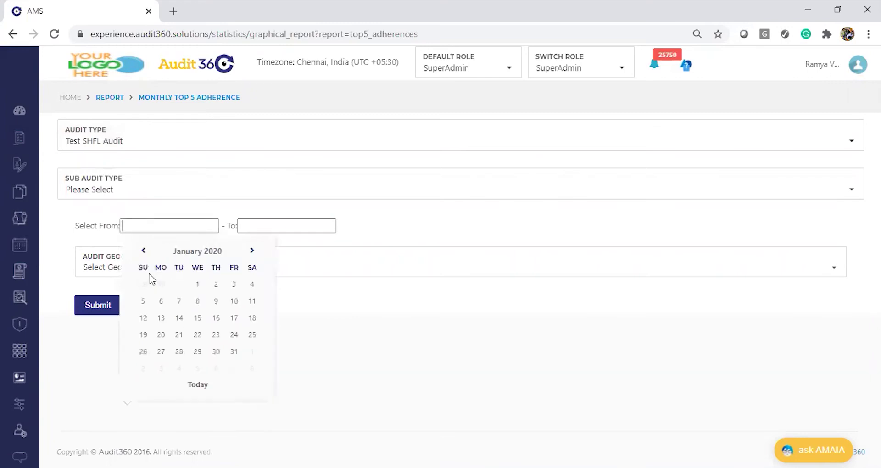
click(197, 284)
click(287, 225)
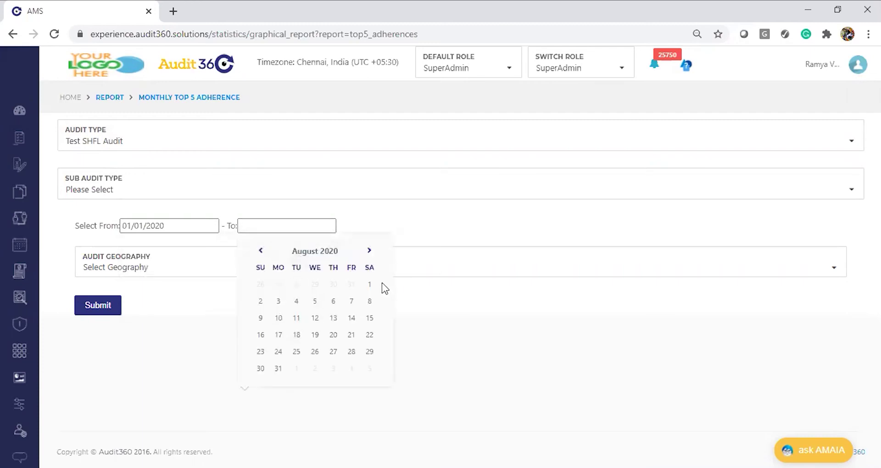
click(315, 302)
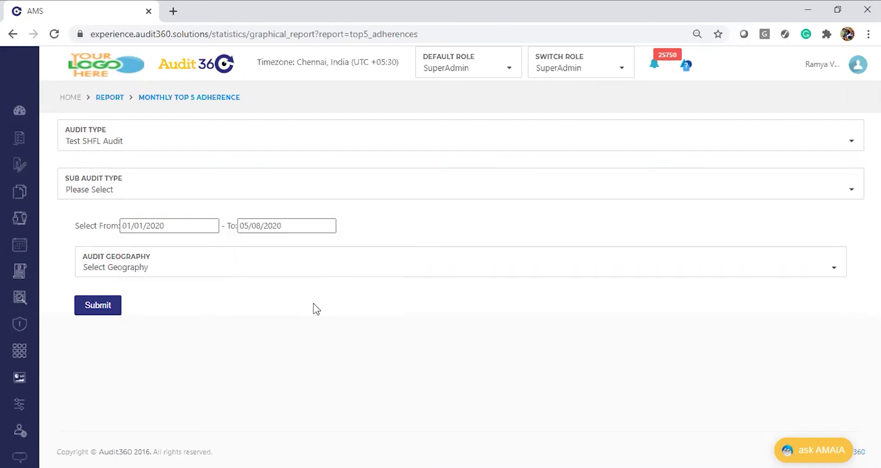
click(115, 308)
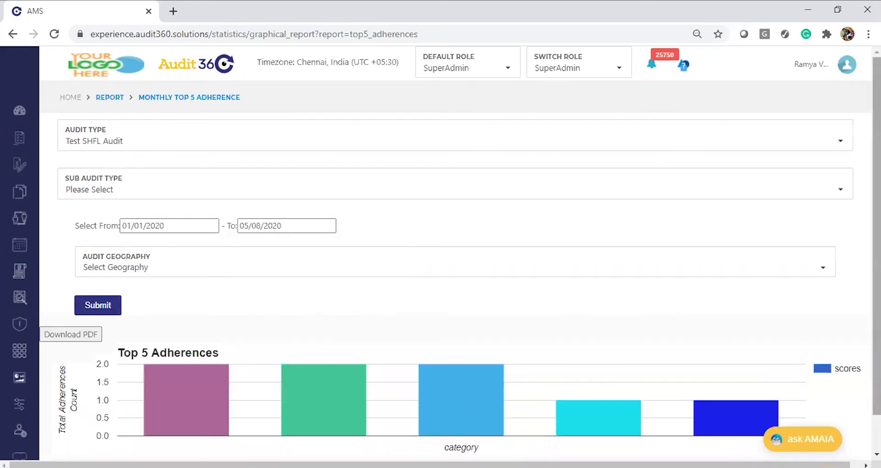
Step: Read the Top 5 Adherences bar scores, such as Branch Discipline at 2
scroll(364, 432, down, 1)
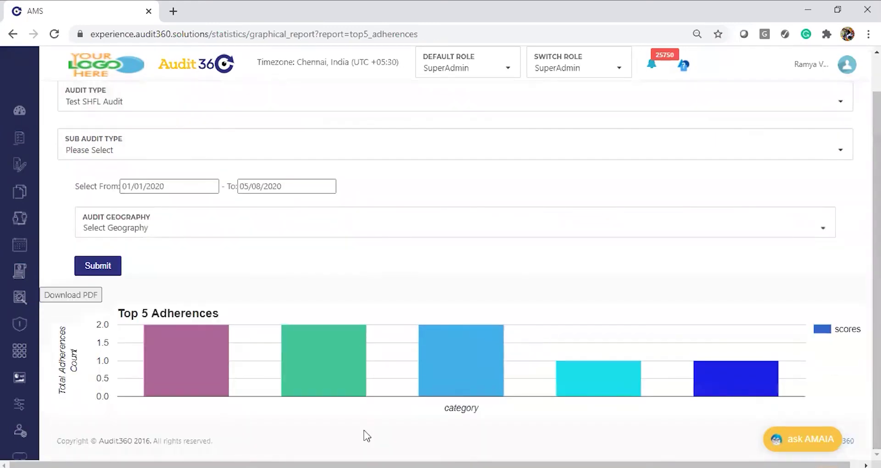
mouse_move(179, 339)
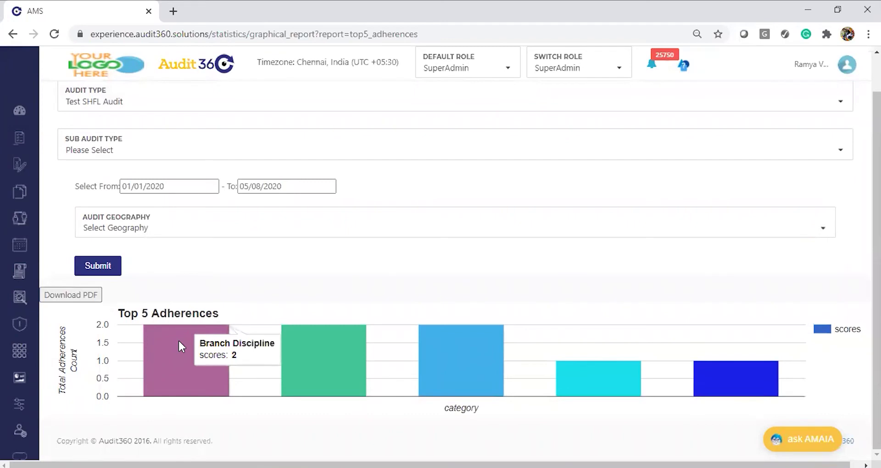
mouse_move(323, 373)
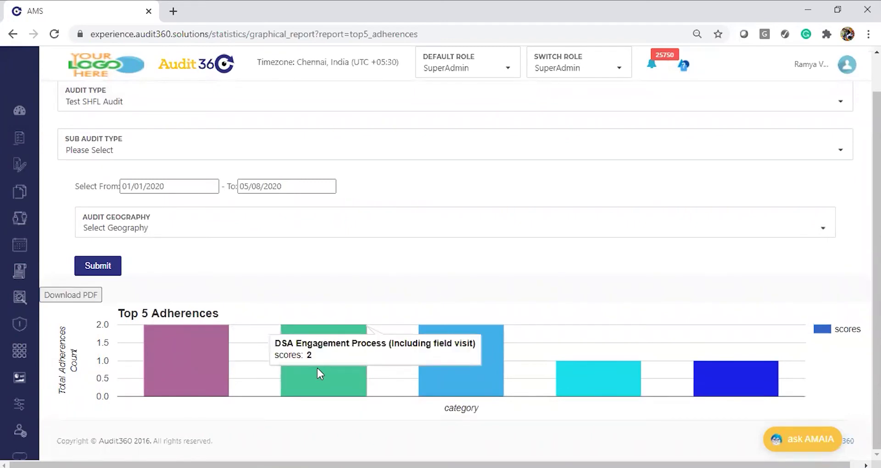
mouse_move(467, 376)
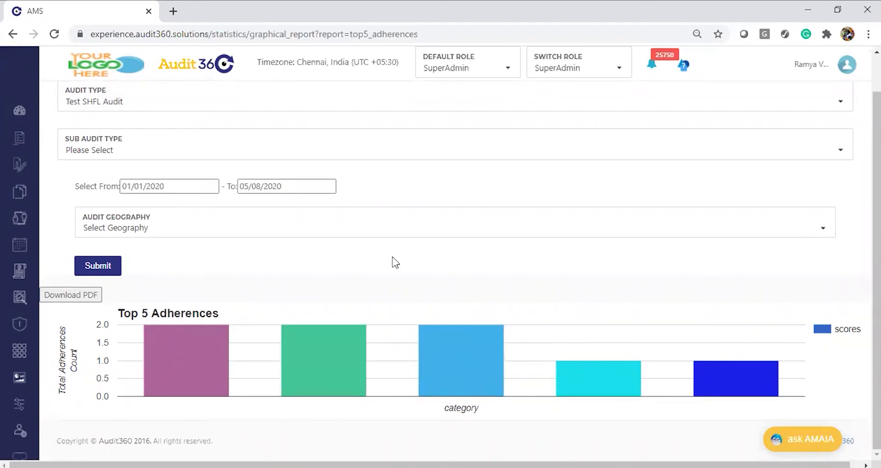
scroll(454, 257, up, 1)
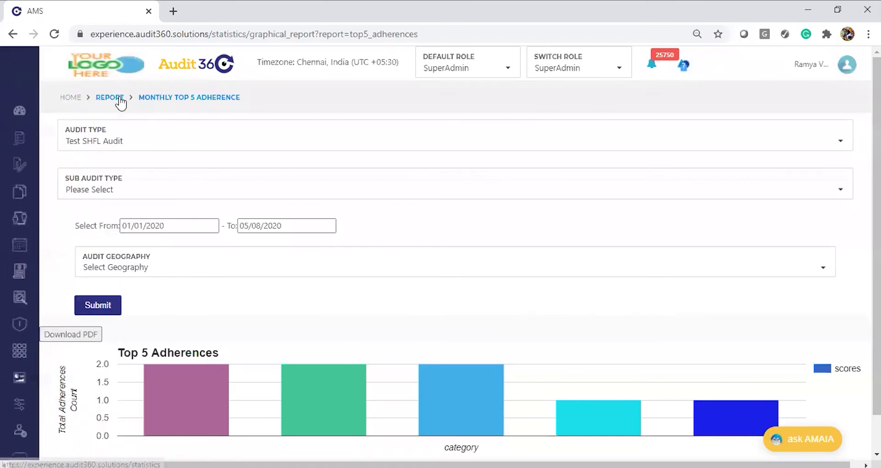
Step: Open the Monthly Bottom 5 adherence report and choose Test SHFL Audit as audit type
click(120, 98)
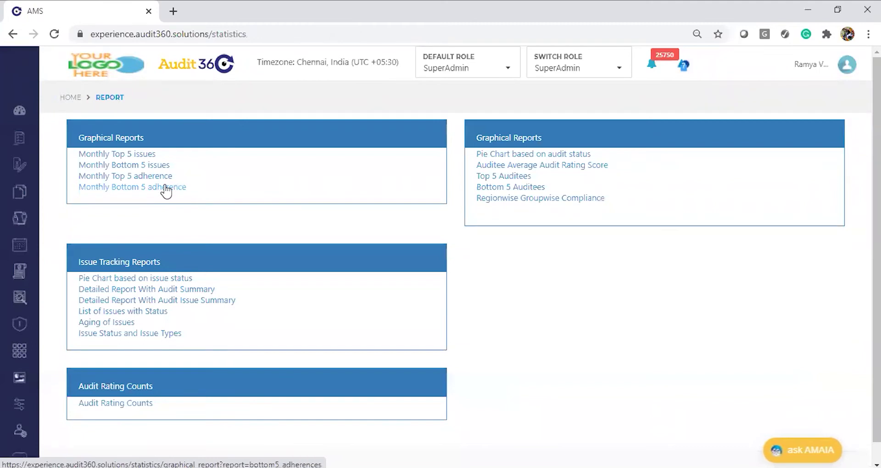
click(166, 188)
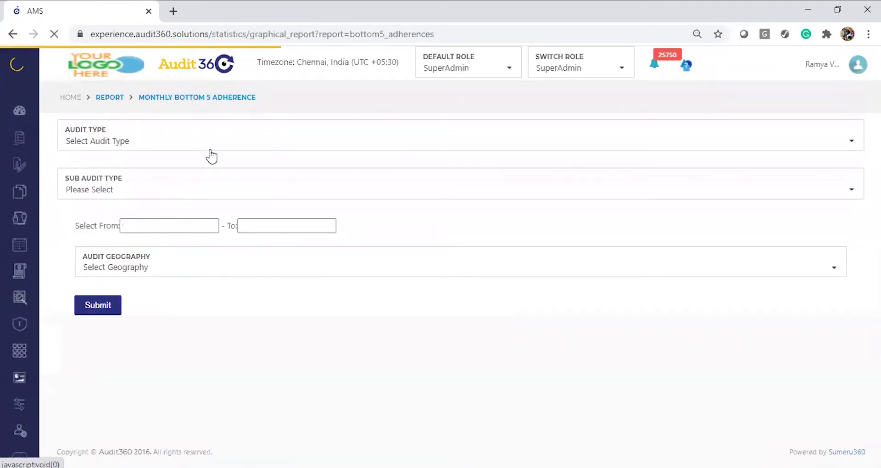
click(175, 142)
text(Test)
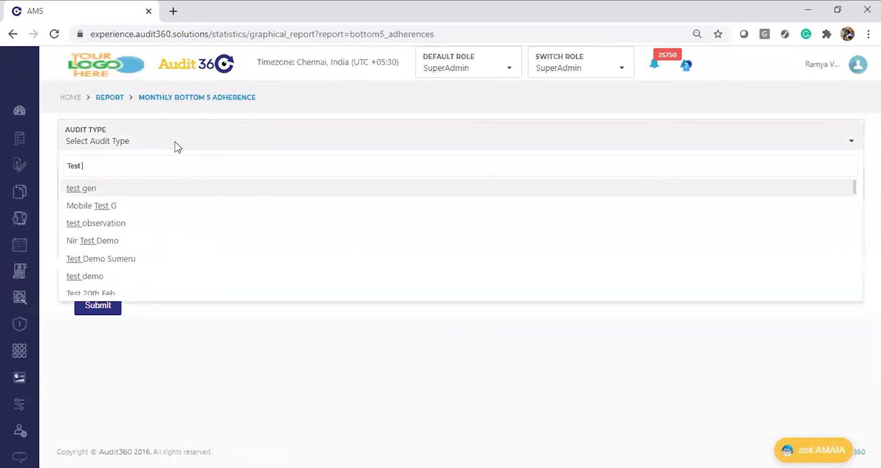
text( S)
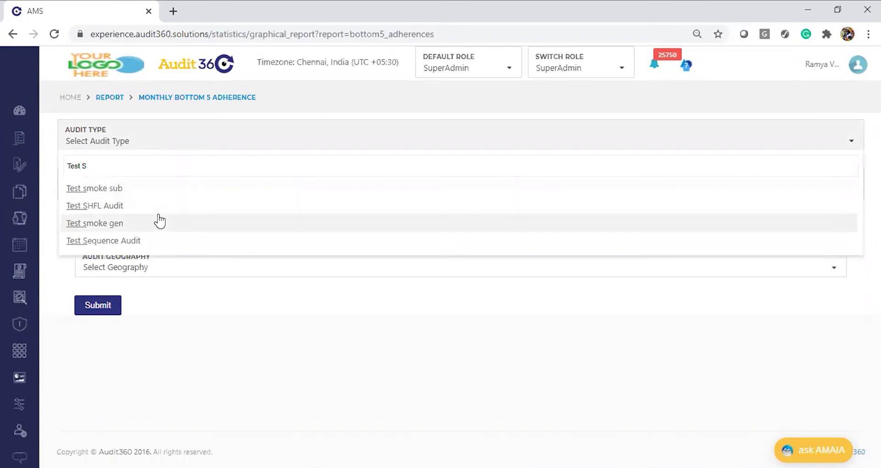
click(159, 208)
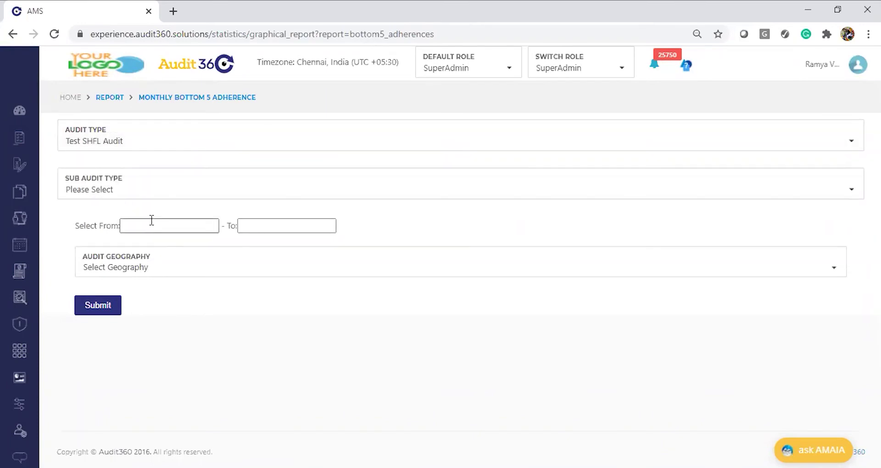
Step: Set the dates 01/01/2020 to 05/08/2020 and generate the Bottom 5 Adherence chart
click(151, 225)
click(193, 250)
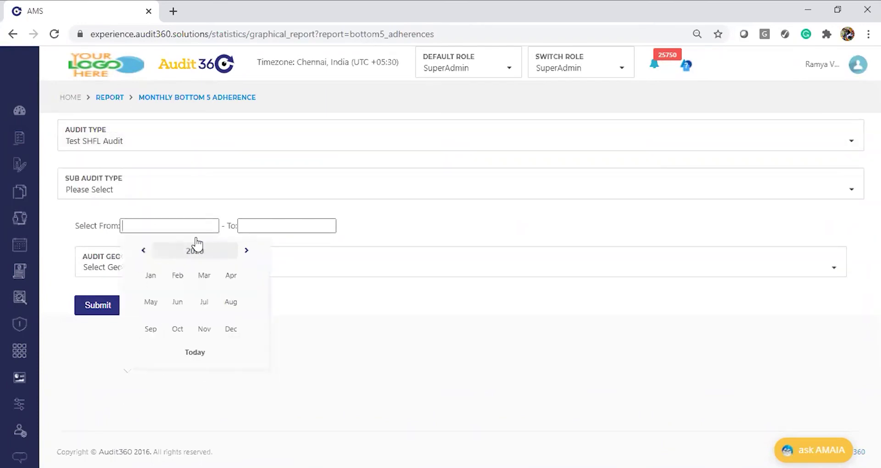
click(155, 277)
click(291, 226)
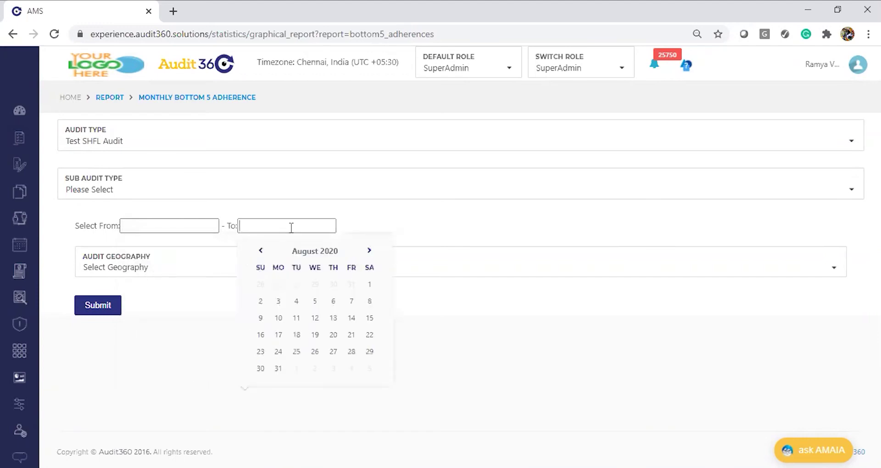
click(201, 227)
click(198, 284)
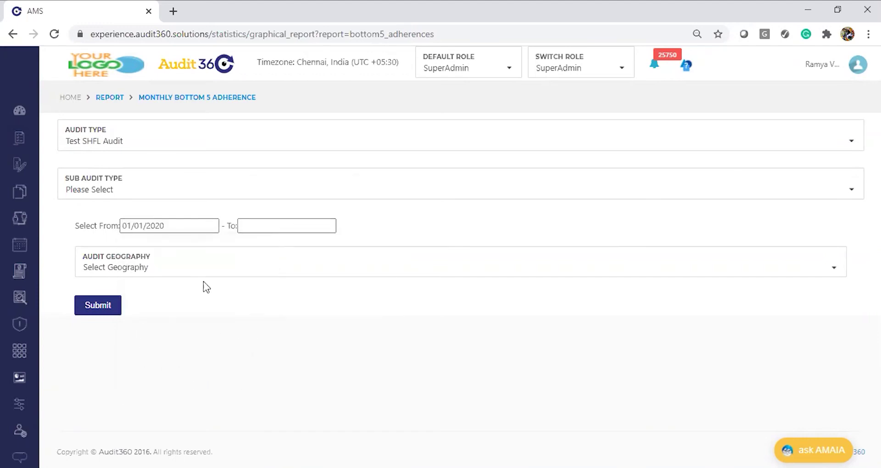
click(311, 224)
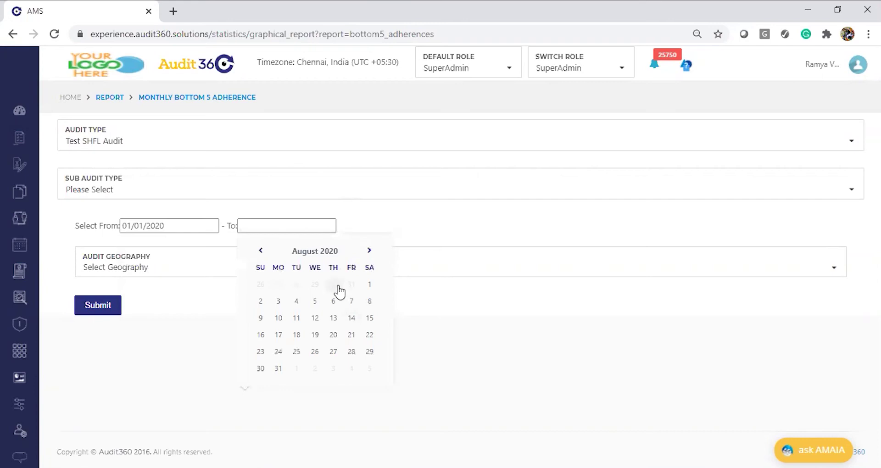
click(313, 303)
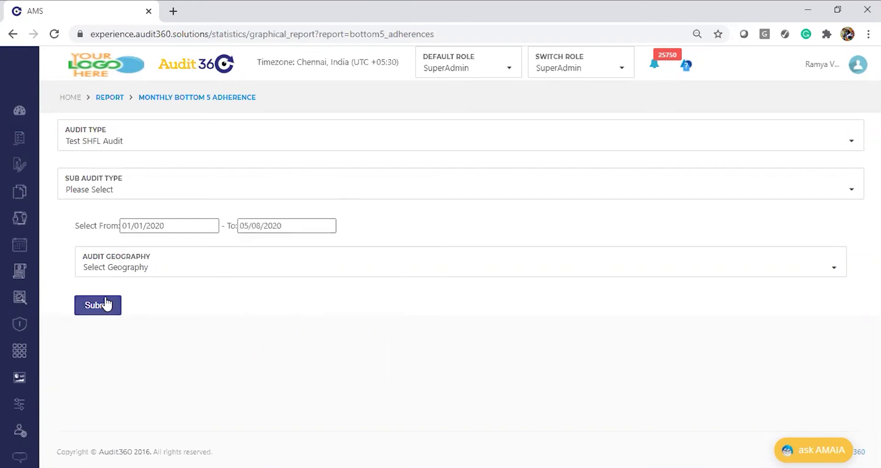
click(104, 301)
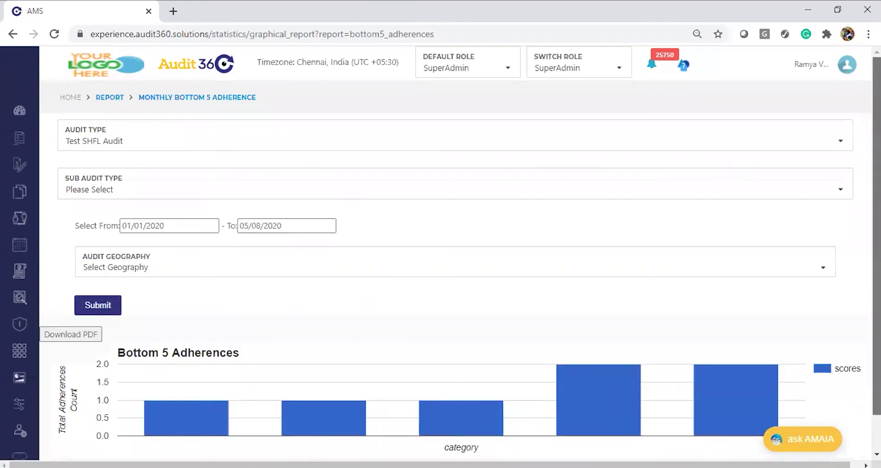
Step: Review the Bottom 5 Adherences bar values, then expand the Audit Geography dropdown
scroll(724, 166, down, 2)
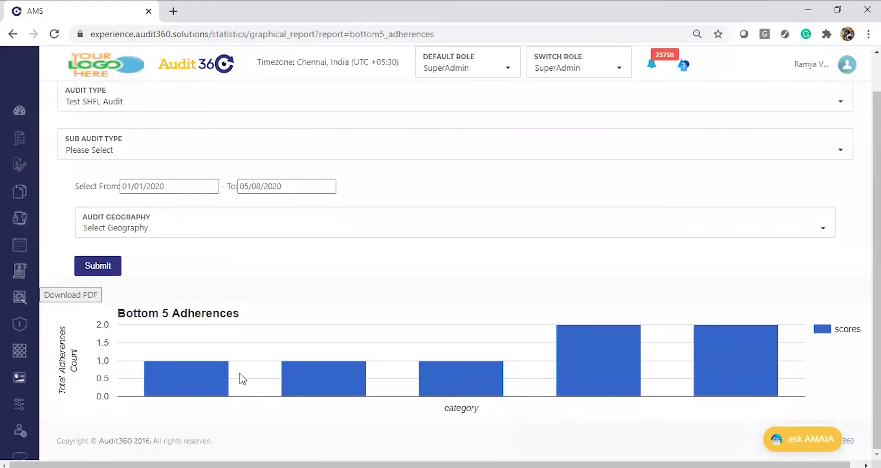
mouse_move(211, 380)
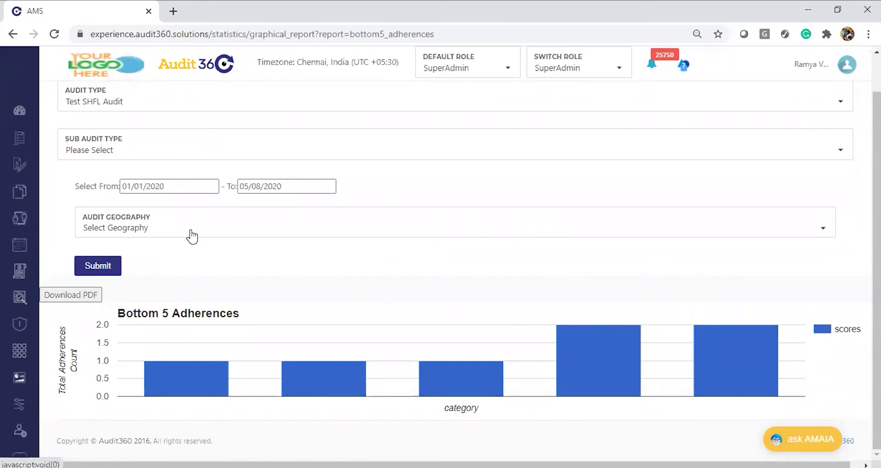
click(192, 237)
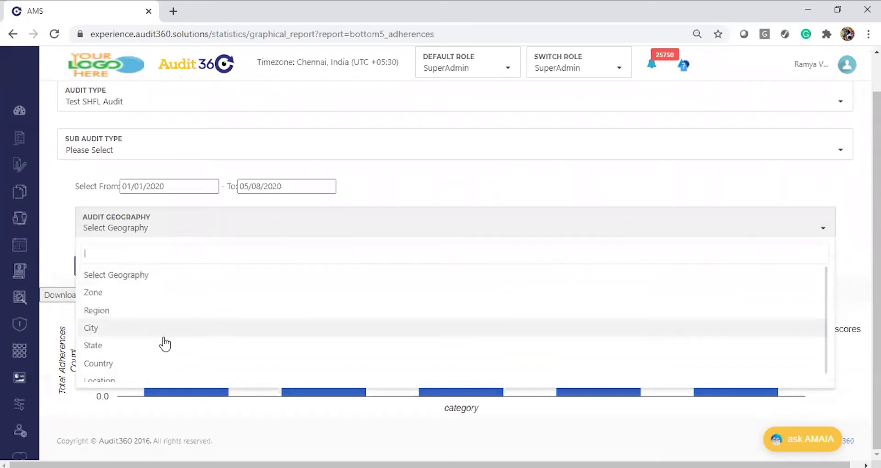
Step: Set audit geography to Zone, leaving the Zone filter without a selection
scroll(169, 374, down, 1)
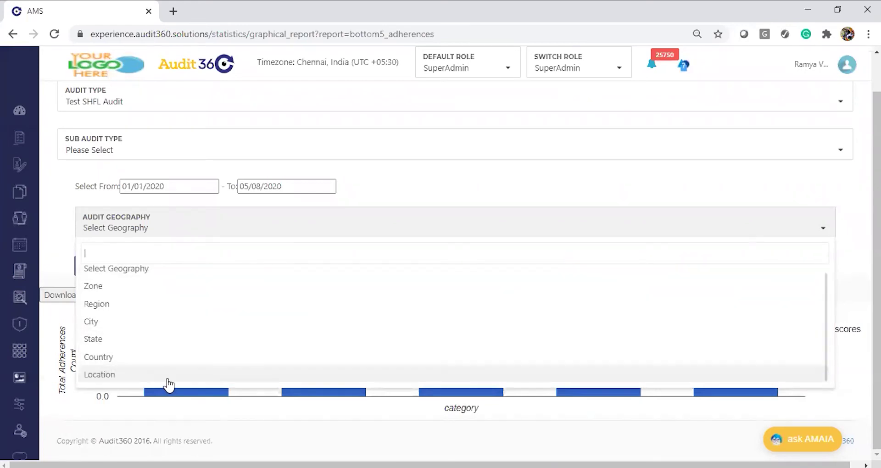
click(158, 294)
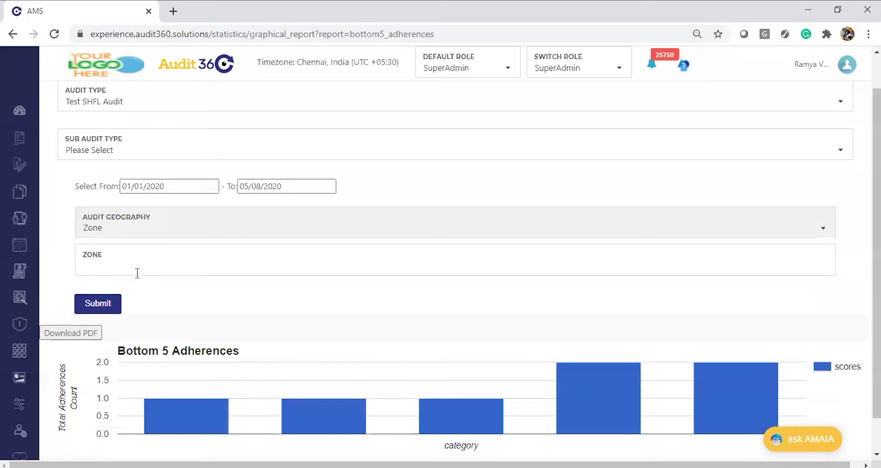
click(136, 274)
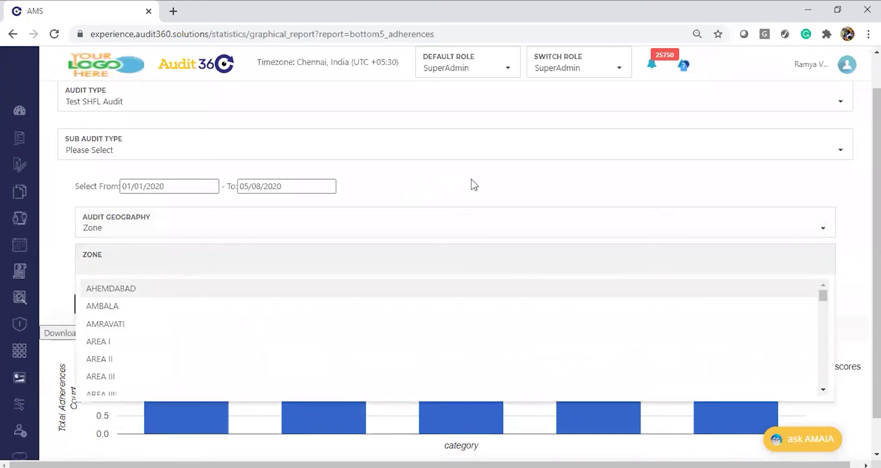
click(475, 185)
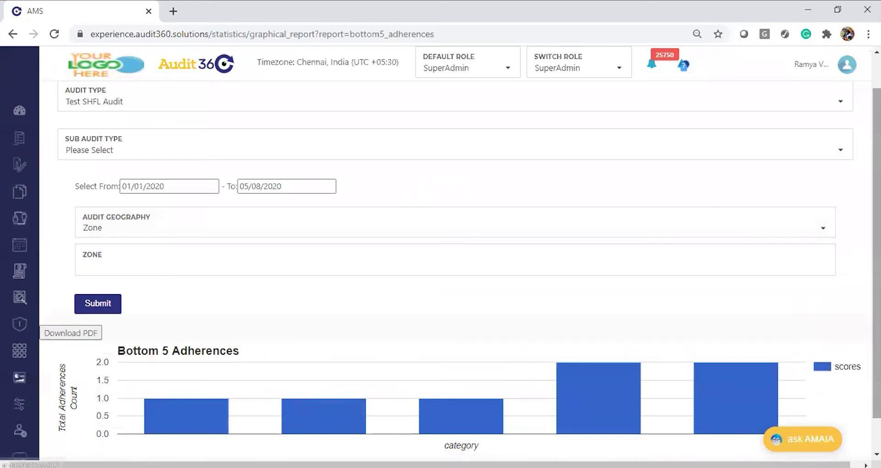
scroll(877, 276, down, 1)
scroll(132, 110, up, 2)
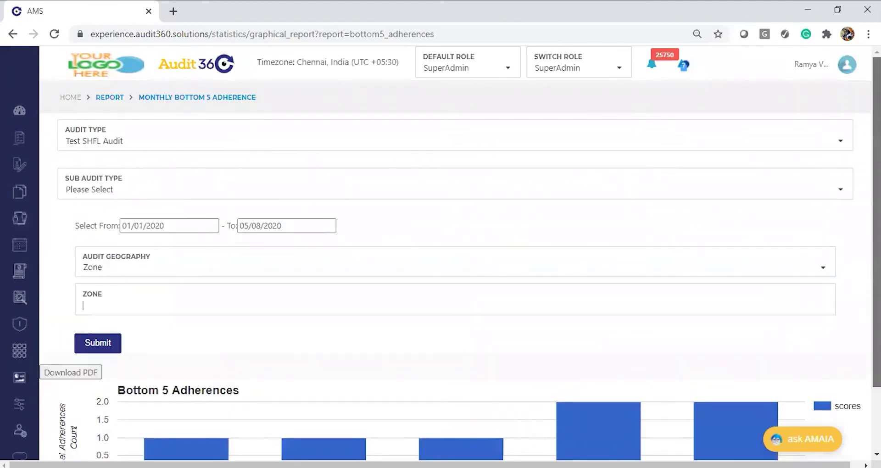
Step: Leave the Bottom 5 Adherence form and go back to the Report overview page
click(115, 100)
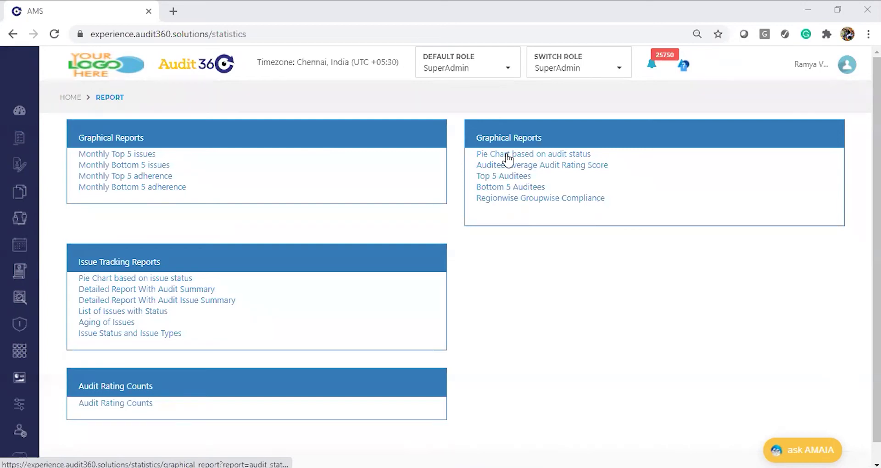
Step: Generate the audit-status pie chart for AMIL Branch Audit and inspect its slices, 91.2% Finalized
click(507, 158)
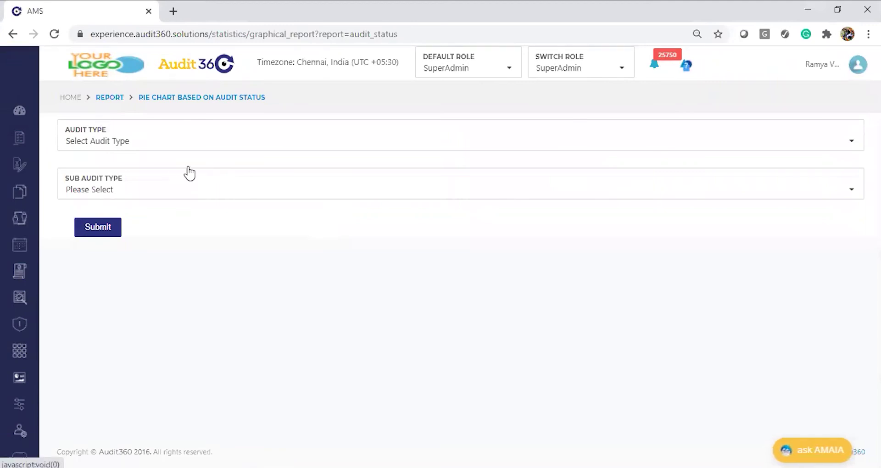
click(166, 144)
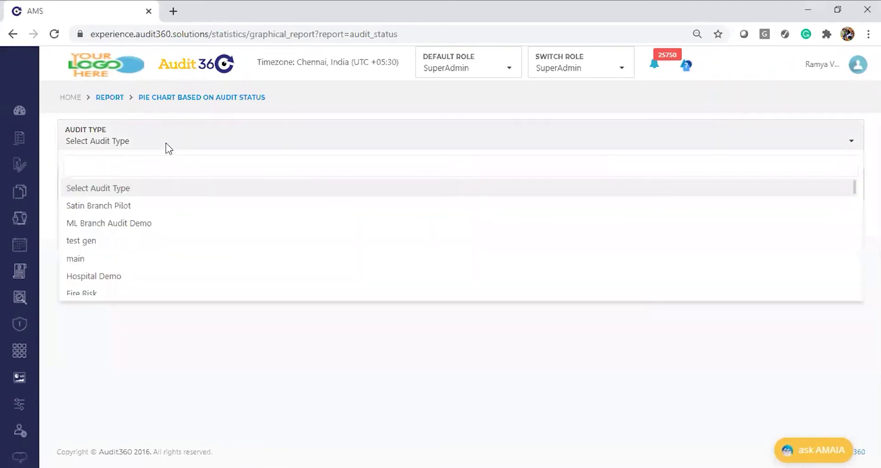
text(AMIL Branch Audit)
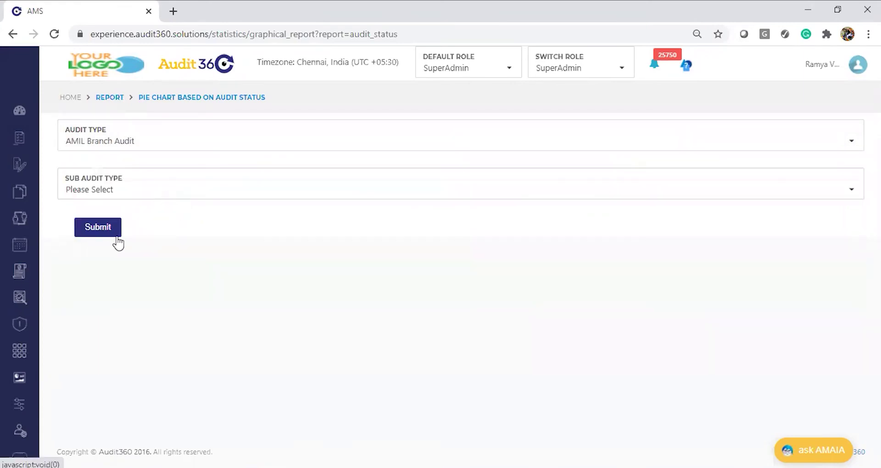
click(97, 229)
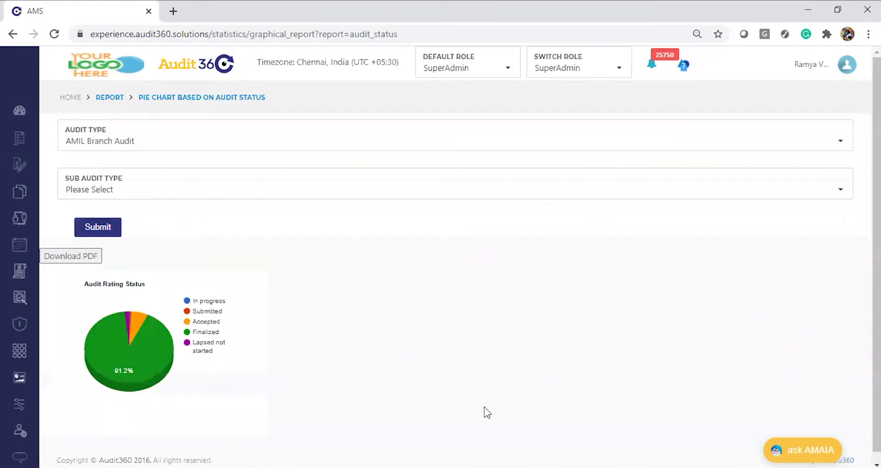
scroll(456, 275, down, 1)
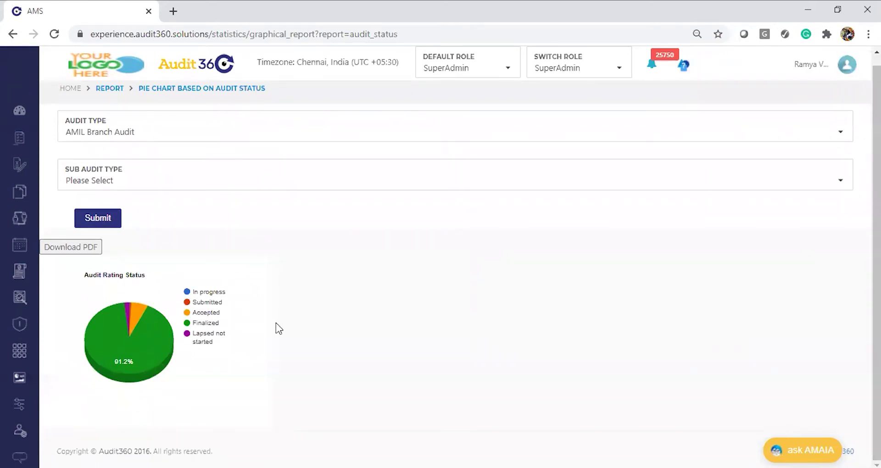
mouse_move(158, 363)
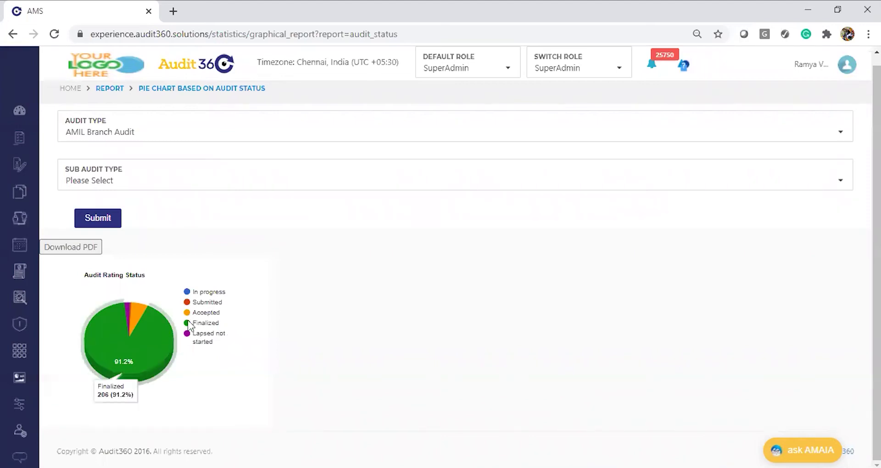
mouse_move(130, 312)
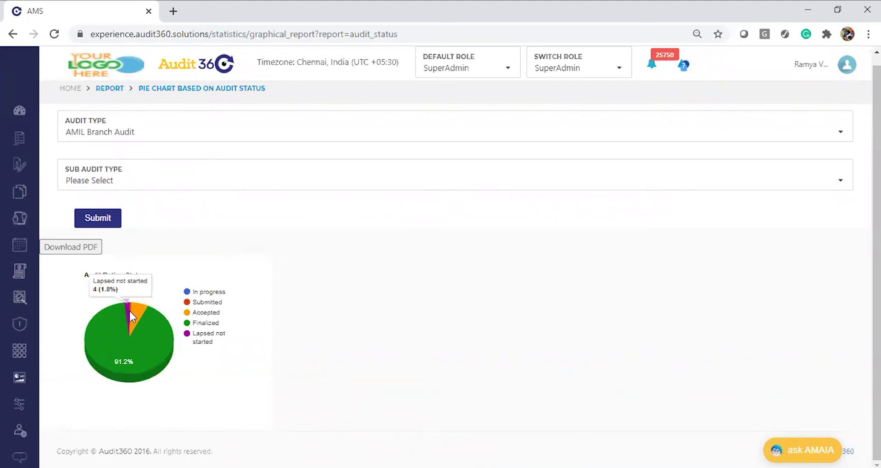
mouse_move(145, 329)
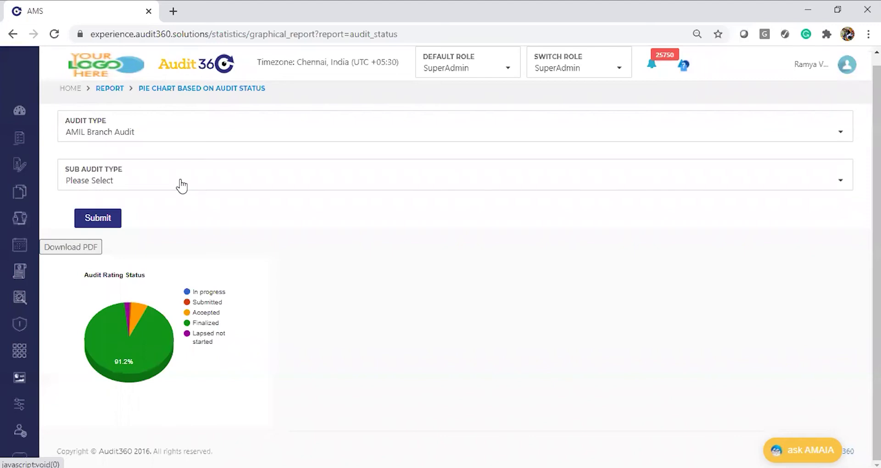
Step: Regenerate the pie chart with sub audit type AMIL General Audit and download it as PDF
click(143, 180)
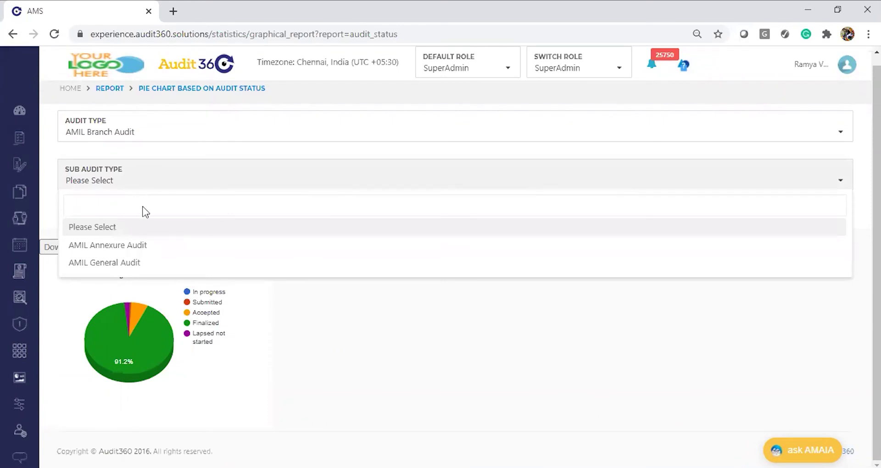
click(257, 262)
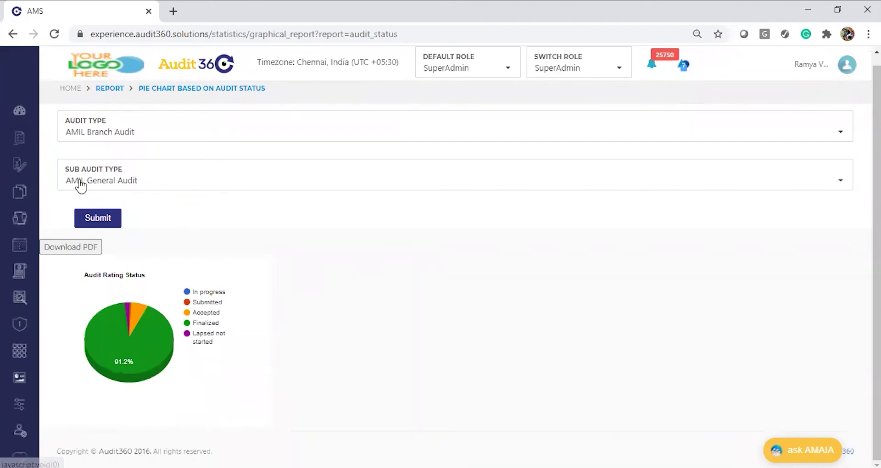
click(102, 218)
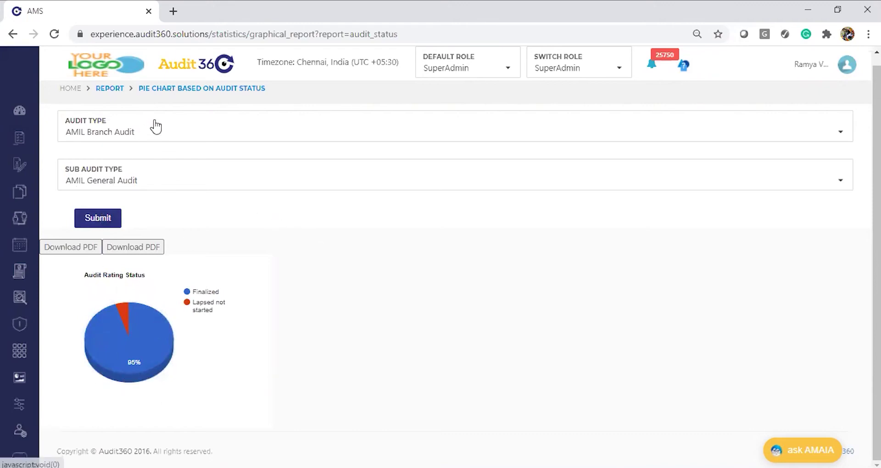
click(78, 248)
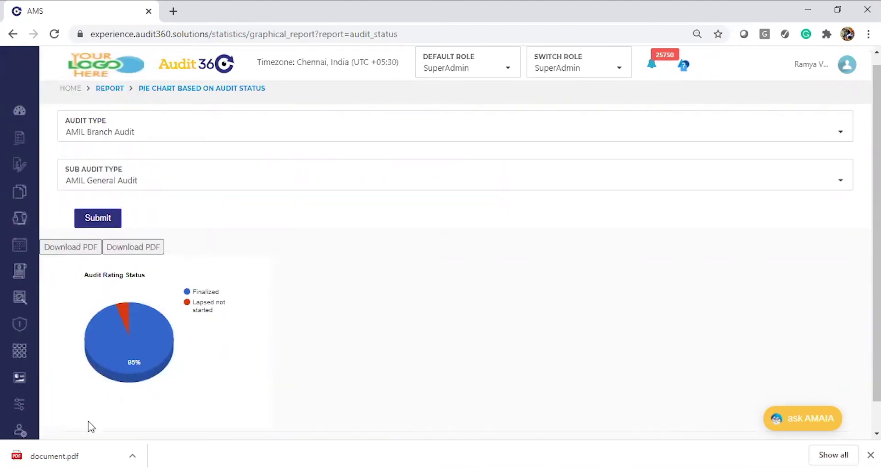
Step: View document.pdf in its own tab, then go back to Audit360's Report overview
click(75, 456)
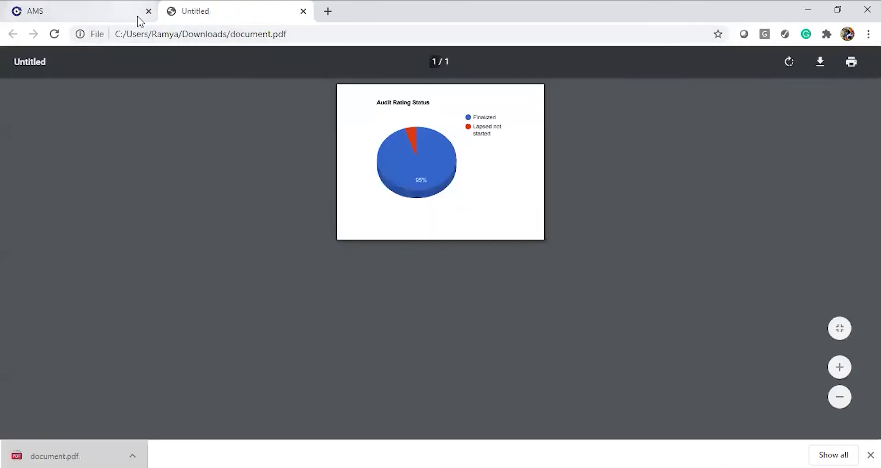
click(94, 7)
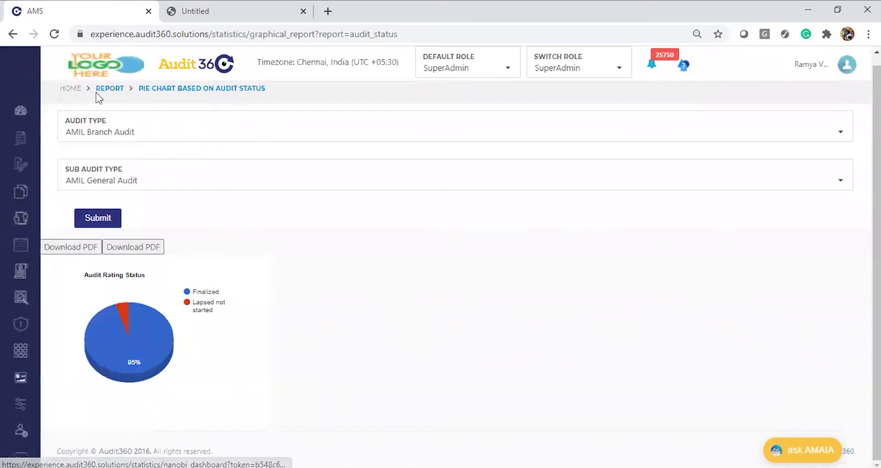
click(109, 89)
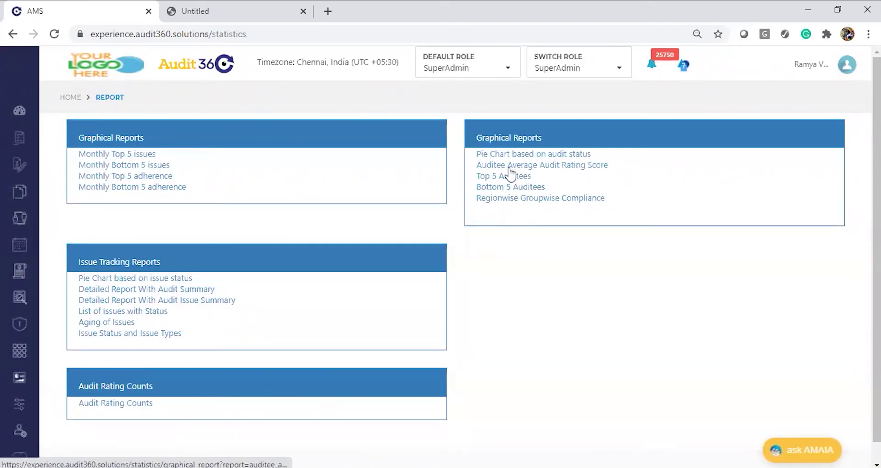
key(alt+Tab)
key(alt+Tab)
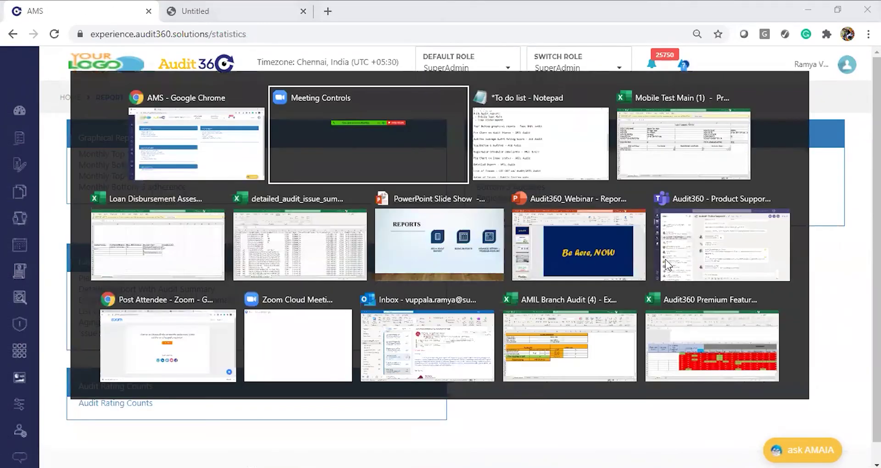
key(alt+Tab)
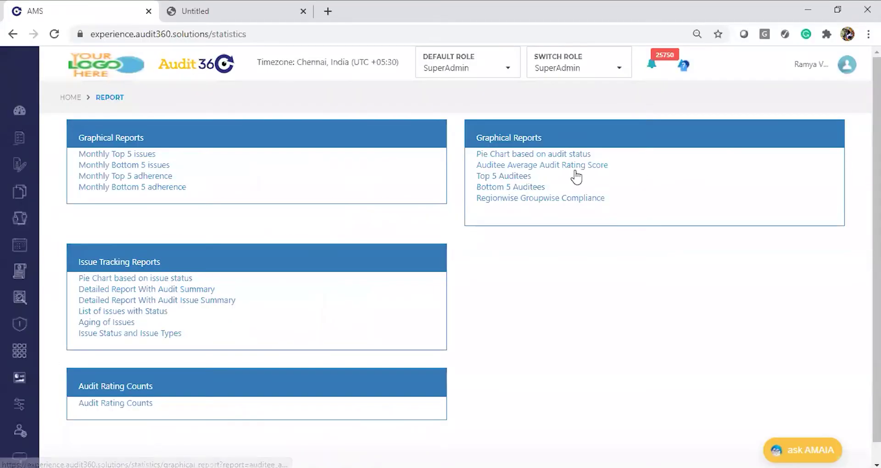
Step: Open the Auditee Average Audit Rating Score report with ACG AUDIT, starting 01/01/2020
click(575, 169)
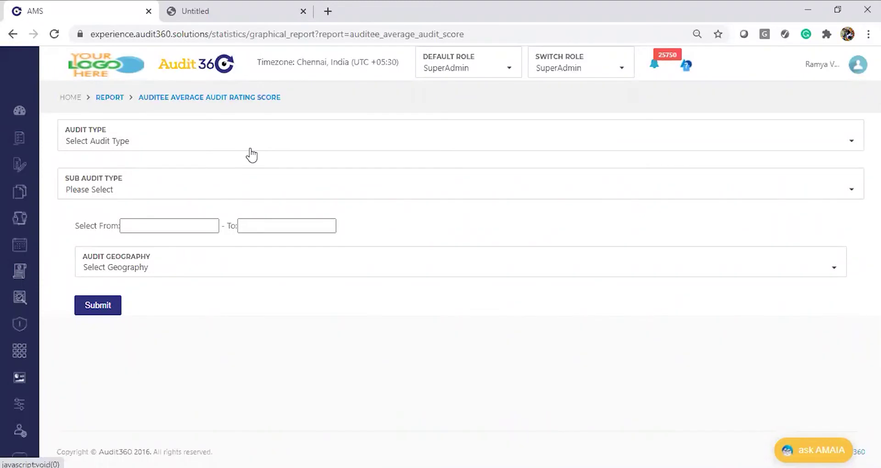
click(216, 143)
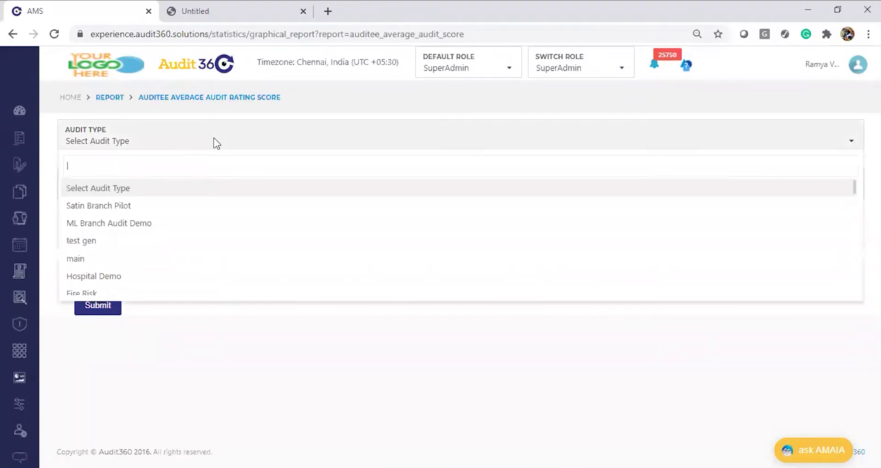
text(ACG)
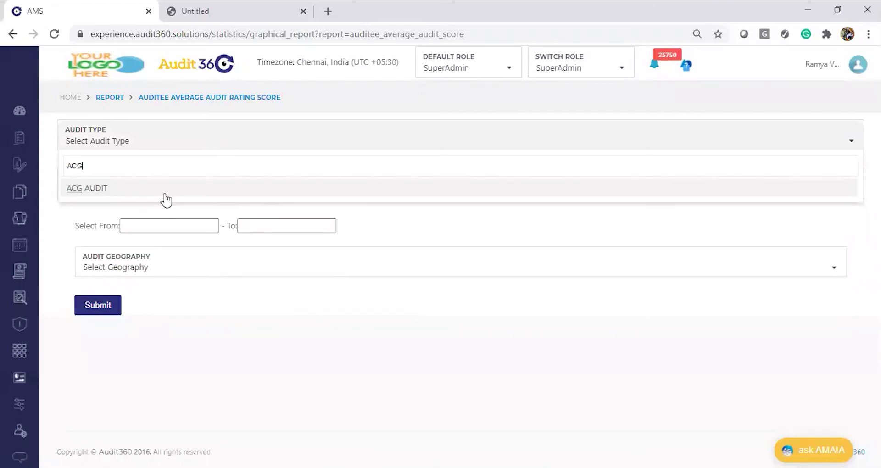
click(165, 195)
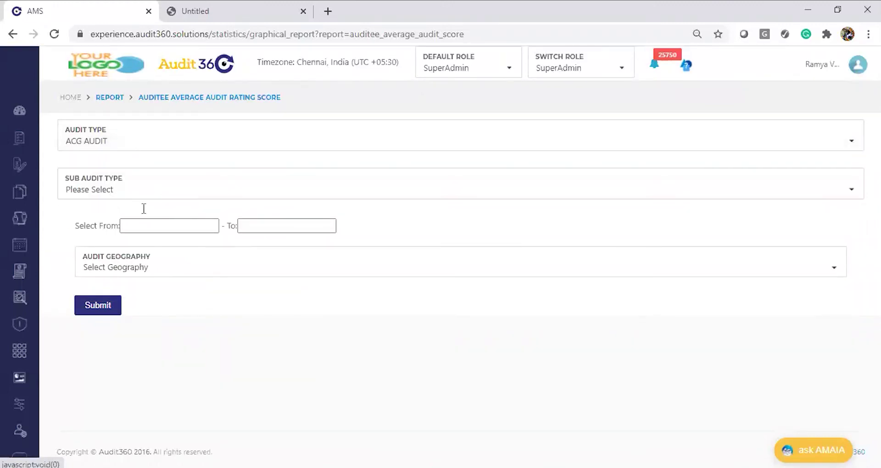
click(168, 226)
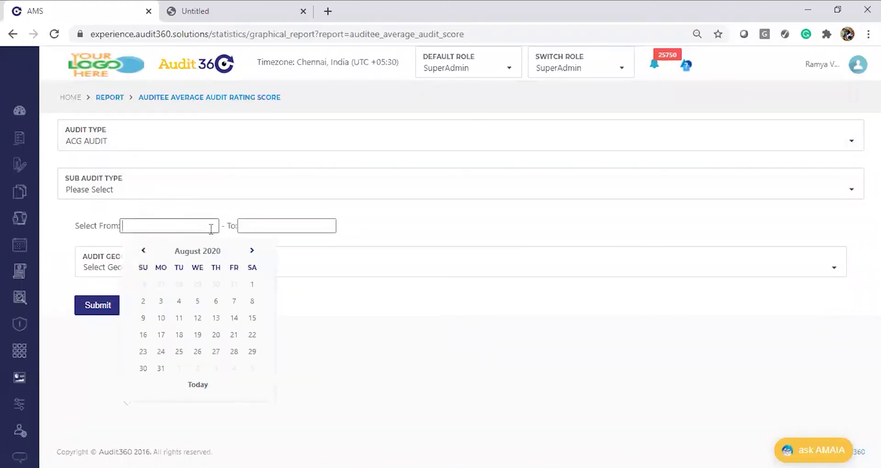
click(175, 251)
click(152, 277)
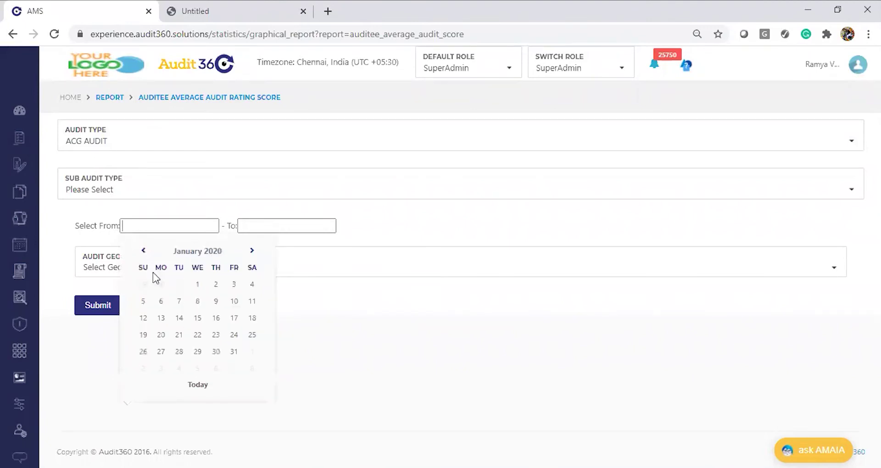
click(200, 290)
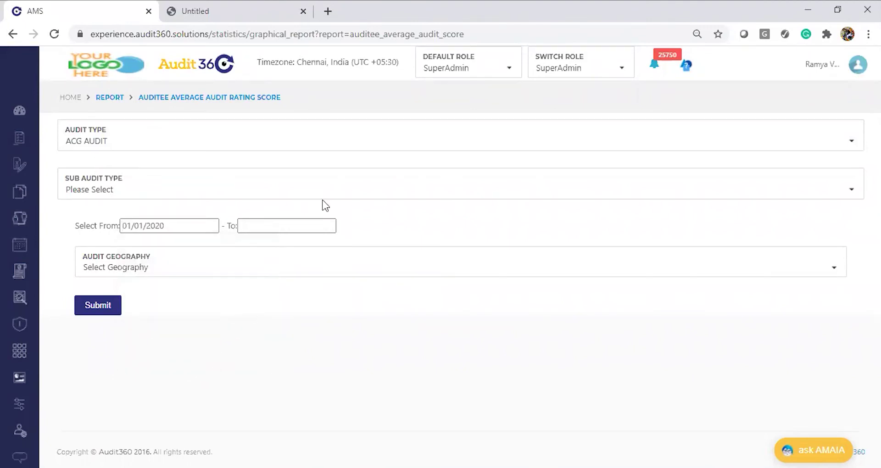
Step: Set the end date to 31/08/2020 and generate the Monthly Average Auditee Score chart
click(301, 224)
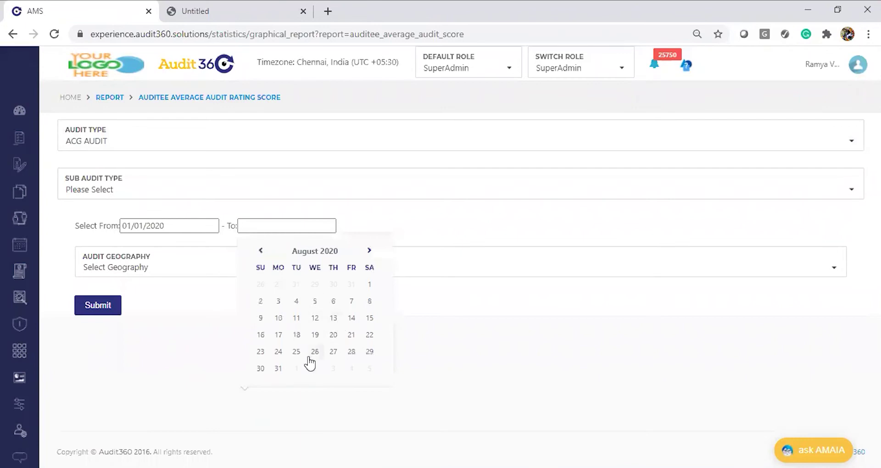
click(278, 369)
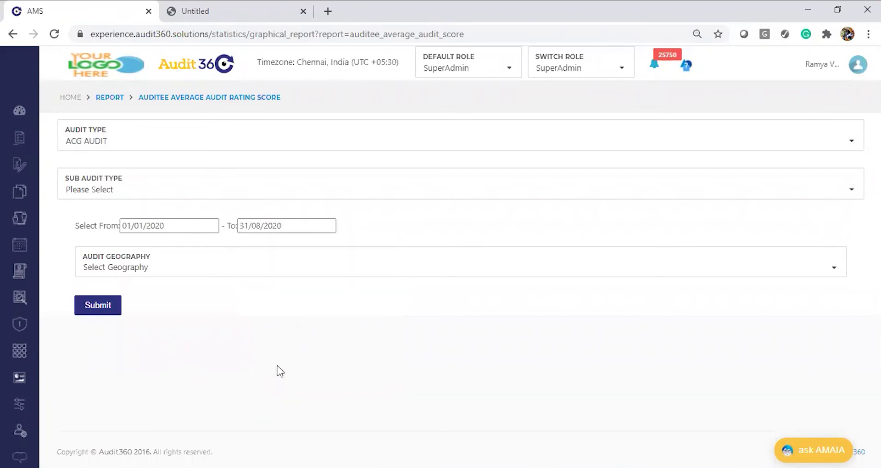
click(92, 309)
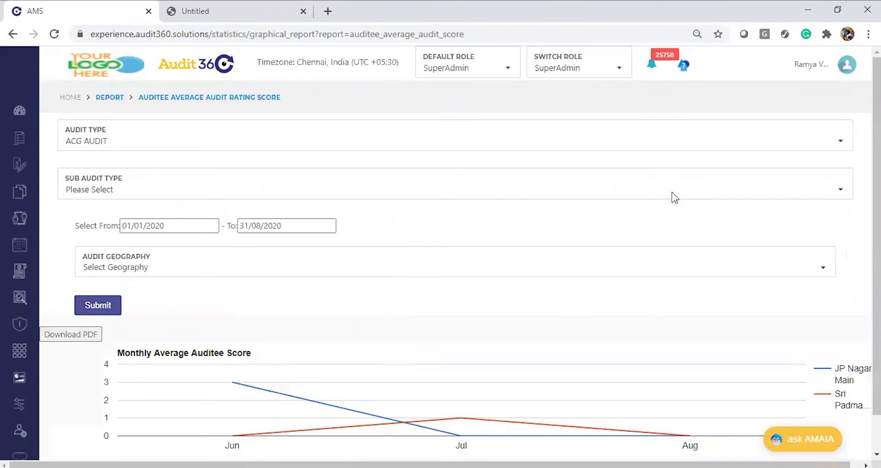
scroll(597, 288, down, 1)
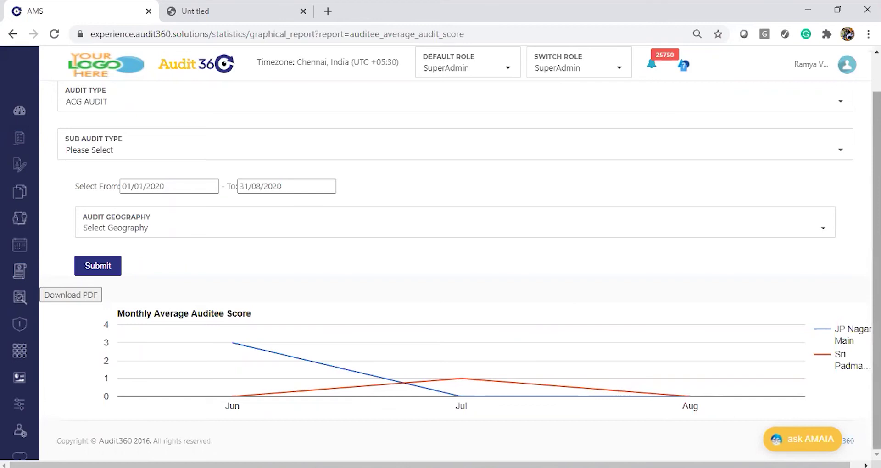
scroll(338, 370, up, 1)
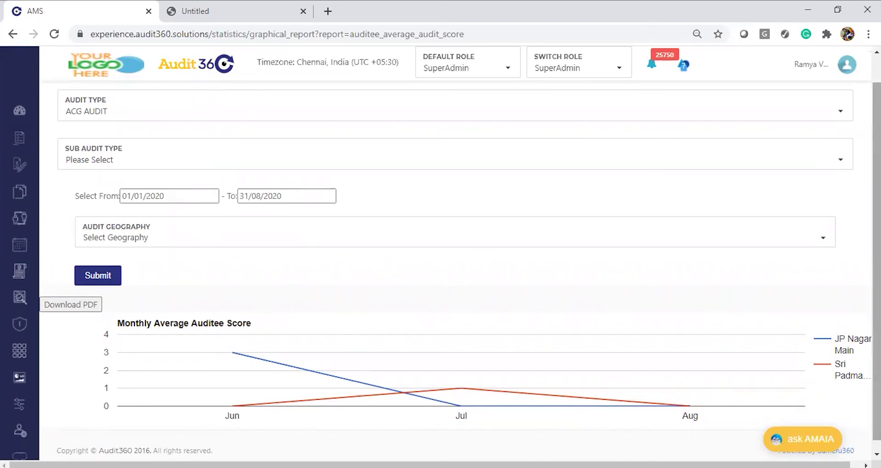
scroll(189, 138, up, 1)
Step: Go back to the report list and open Top 5 Auditees under Graphical Reports
click(106, 100)
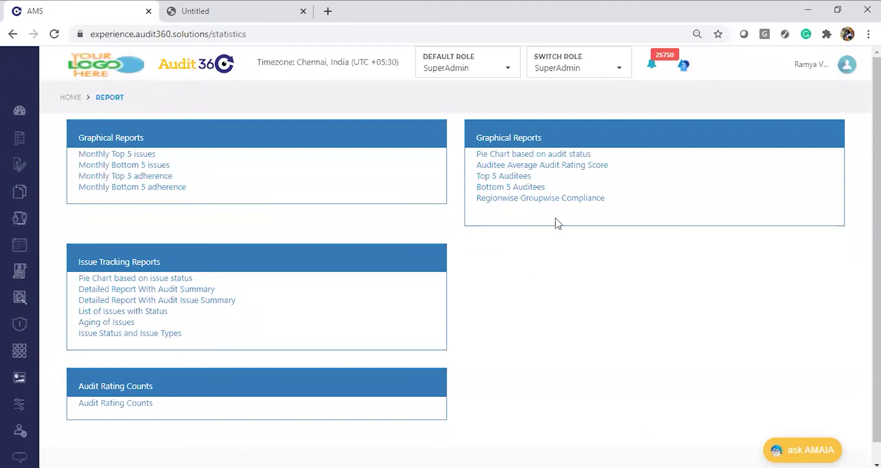
click(508, 179)
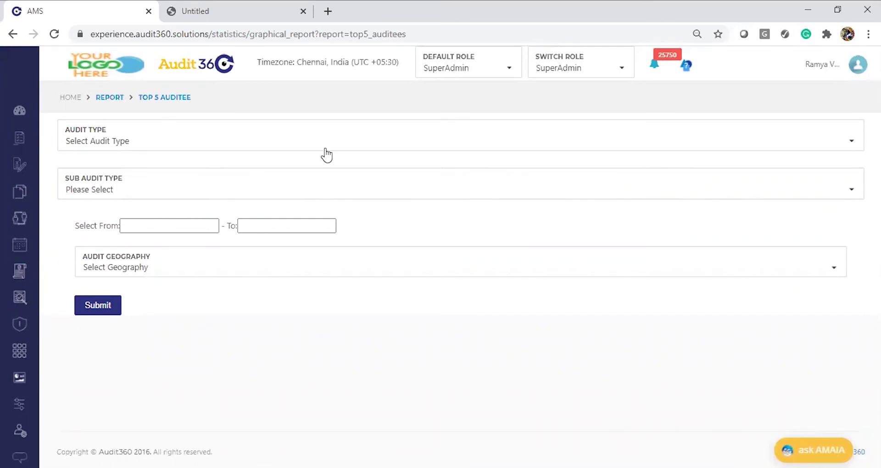
Step: Fill the Top 5 Auditee form with audit type ACG AUDIT and From date 01/01/2020
key(alt+Tab)
key(alt+Tab)
click(166, 149)
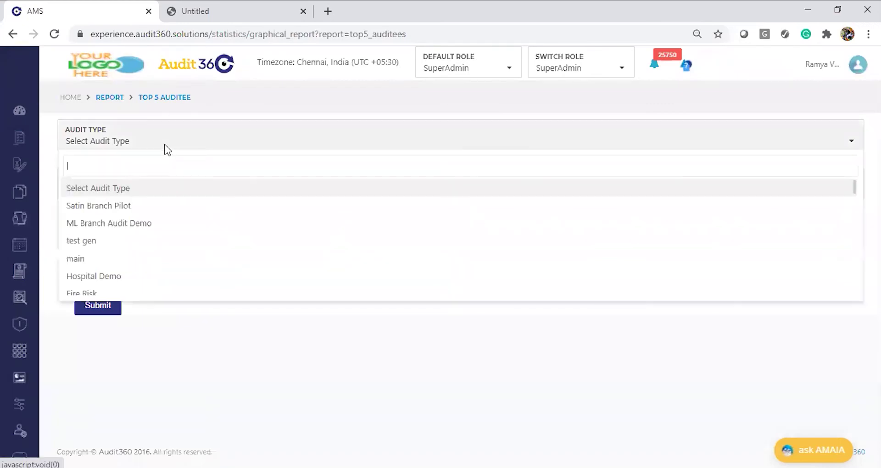
text(ACG)
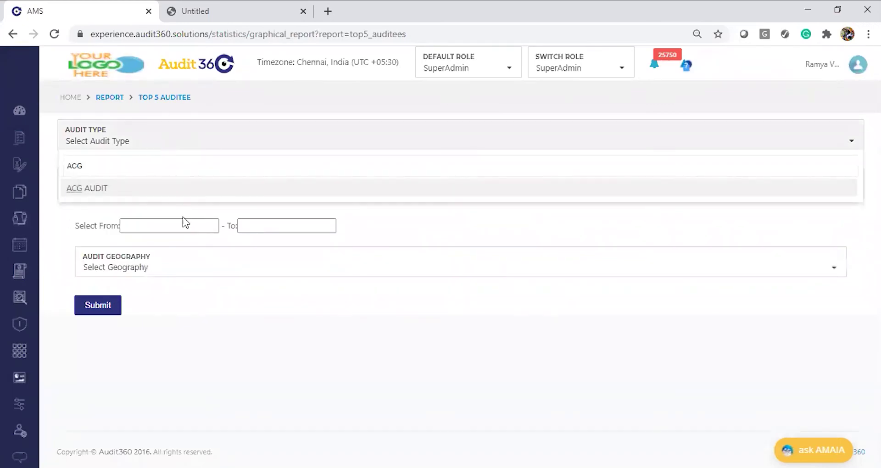
click(135, 197)
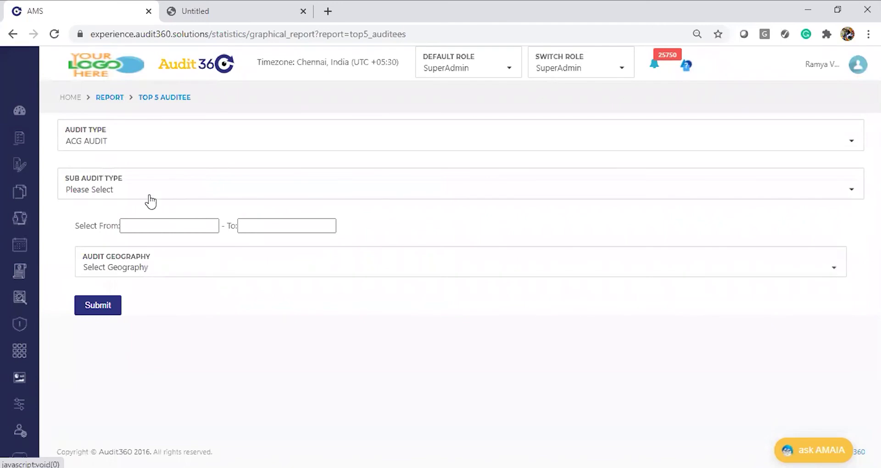
click(149, 228)
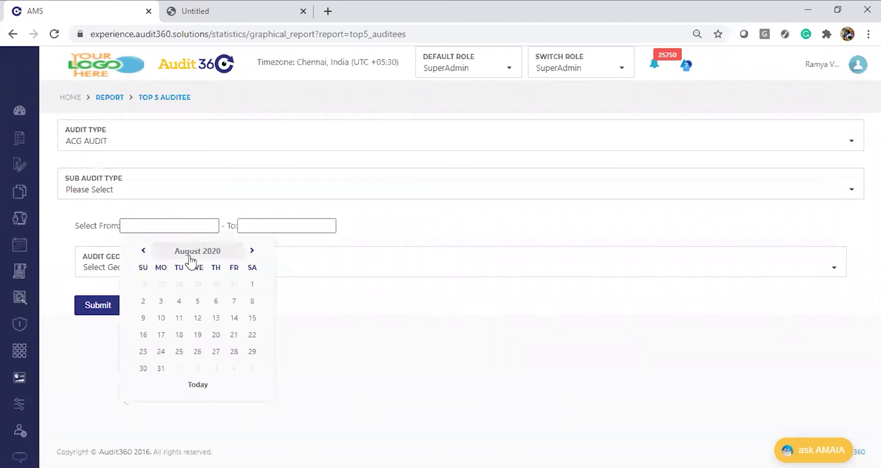
click(195, 251)
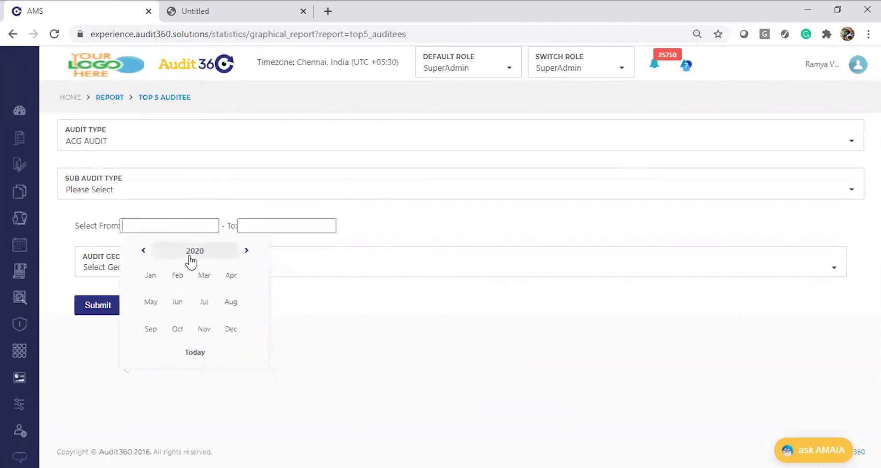
click(156, 275)
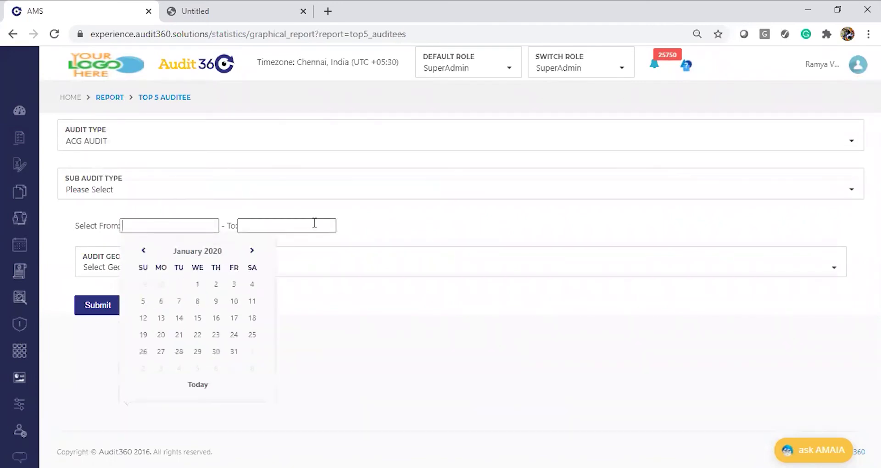
click(206, 283)
click(278, 225)
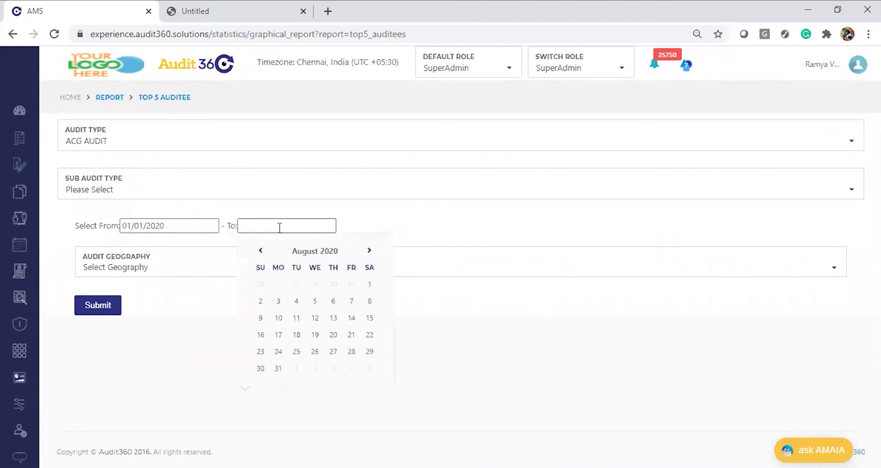
Step: Set the To date to 31/08/2020, generate the Top5 Auditees chart, and inspect its bars
click(278, 370)
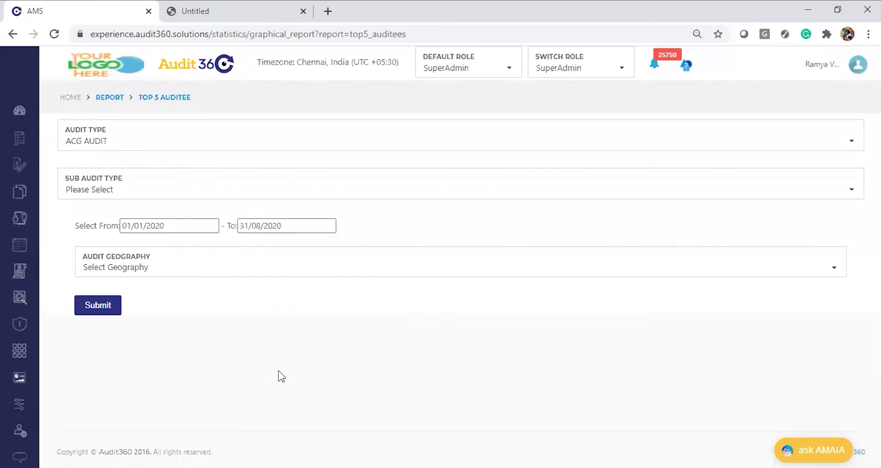
click(117, 310)
scroll(470, 344, down, 1)
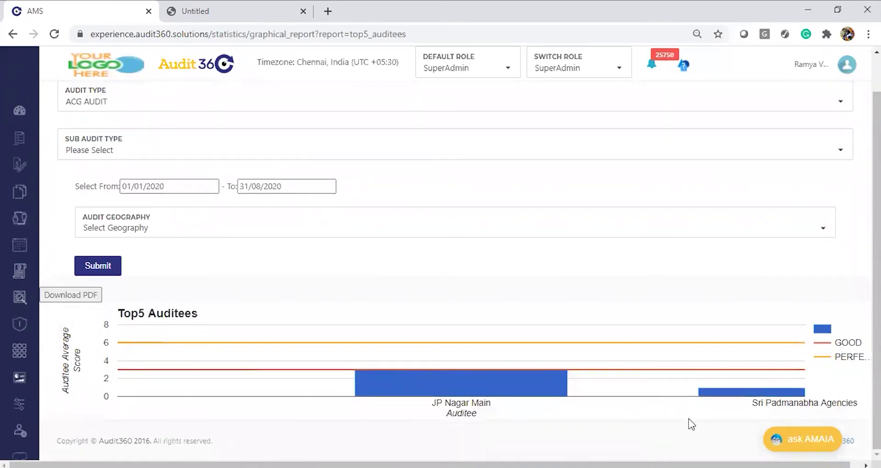
mouse_move(480, 389)
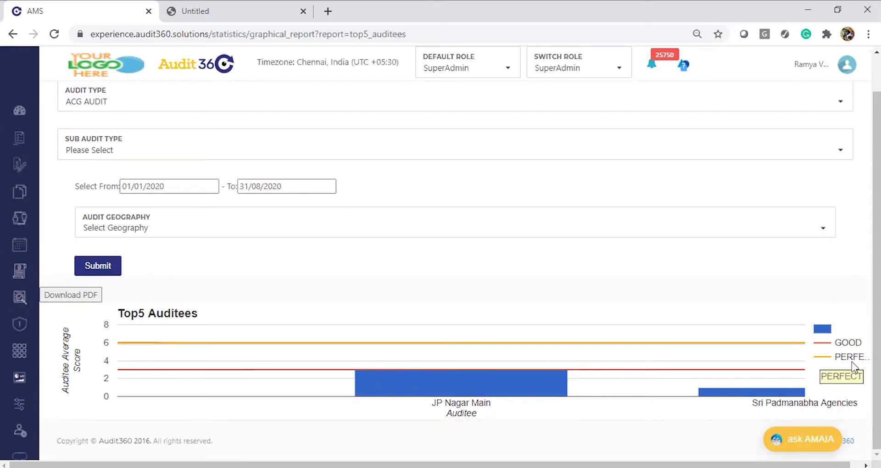
mouse_move(795, 397)
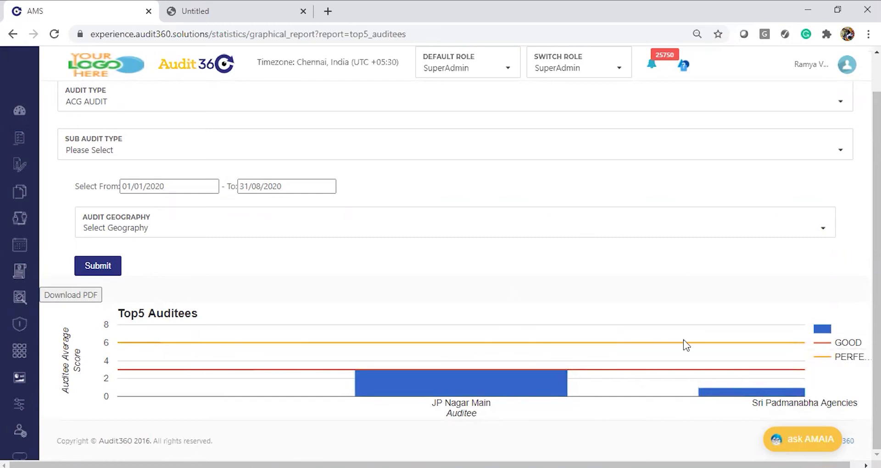
scroll(401, 188, up, 2)
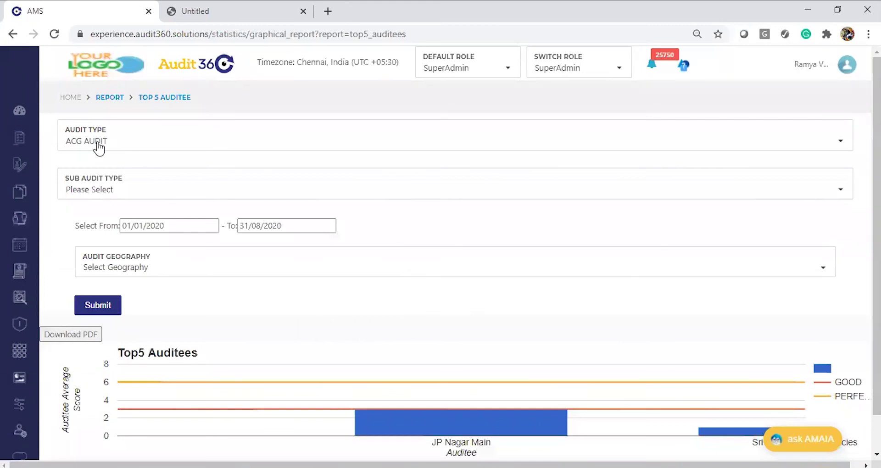
Step: Open the Bottom 5 Auditees report from the report list with audit type ACG AUDIT
click(110, 99)
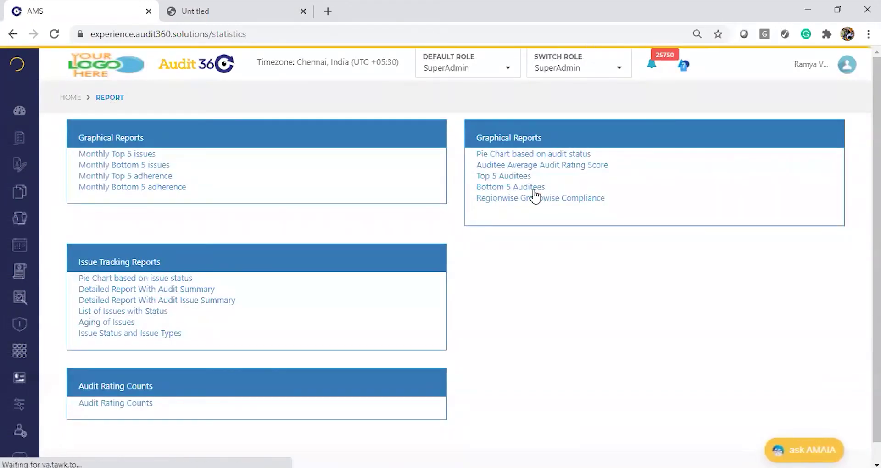
click(534, 191)
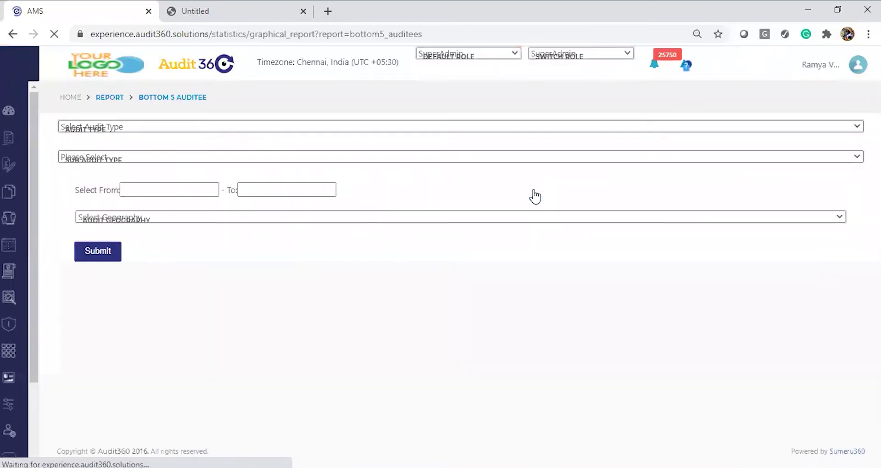
click(170, 140)
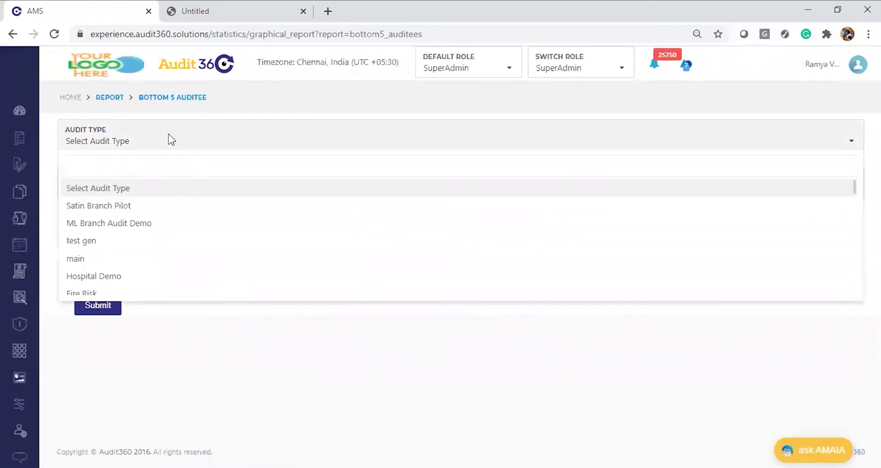
text(ACG)
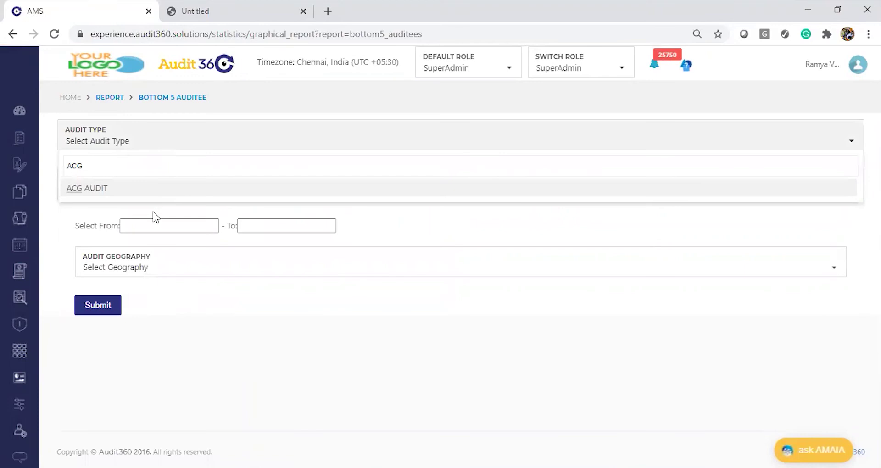
click(136, 191)
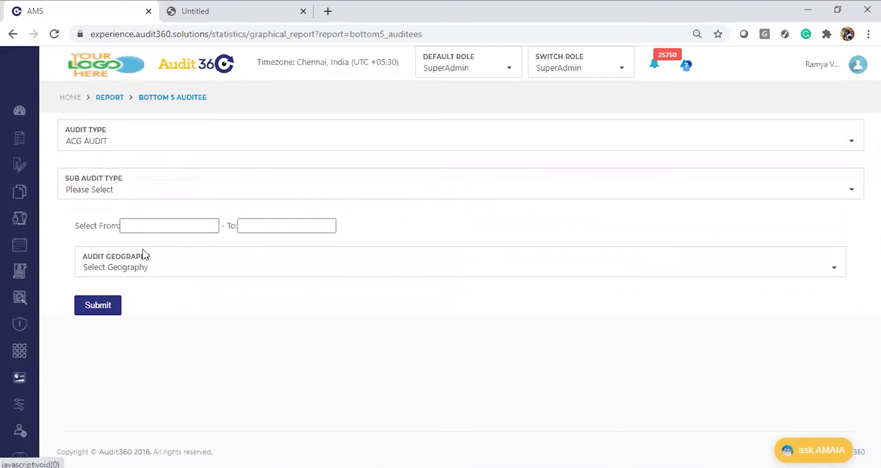
Step: Set the dates 01/01/2020 to 31/08/2020 and generate the Bottom 5 Auditees chart
click(136, 227)
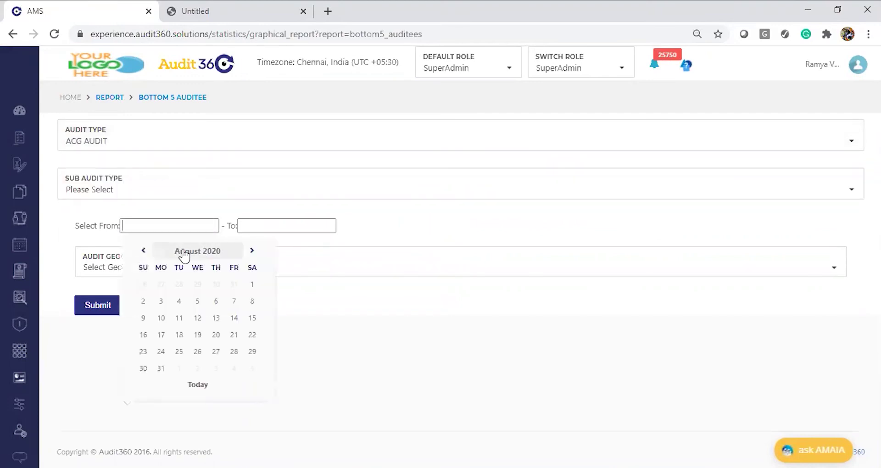
click(186, 251)
click(151, 276)
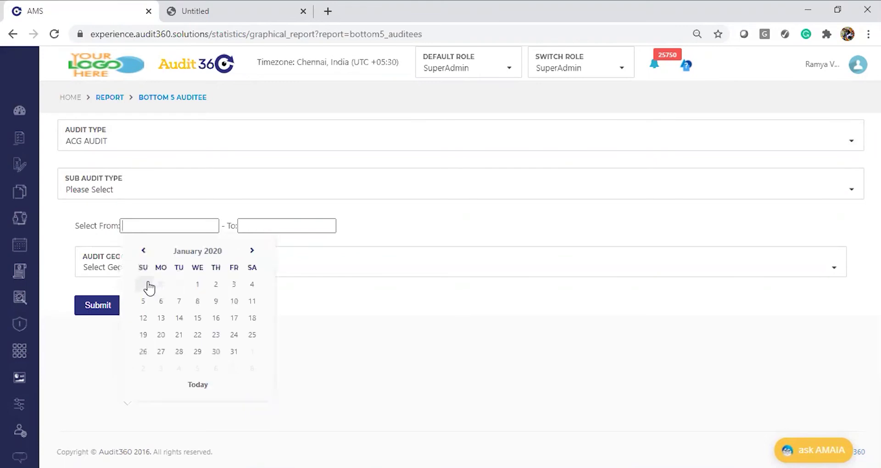
click(197, 284)
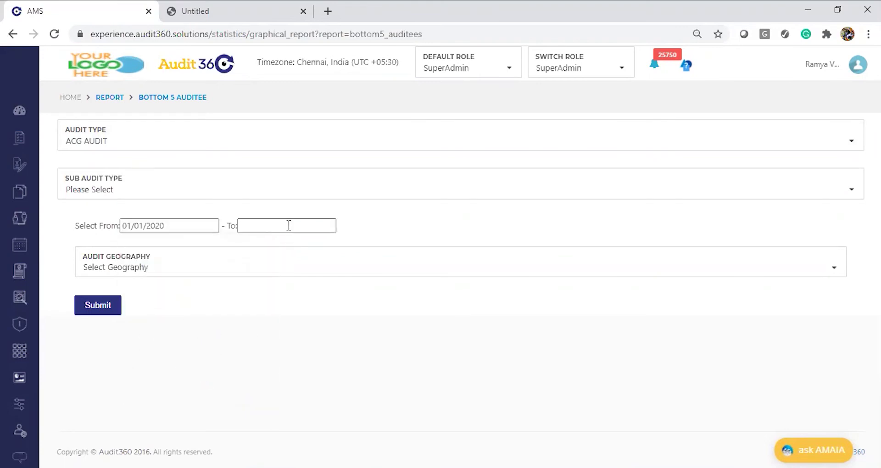
click(289, 226)
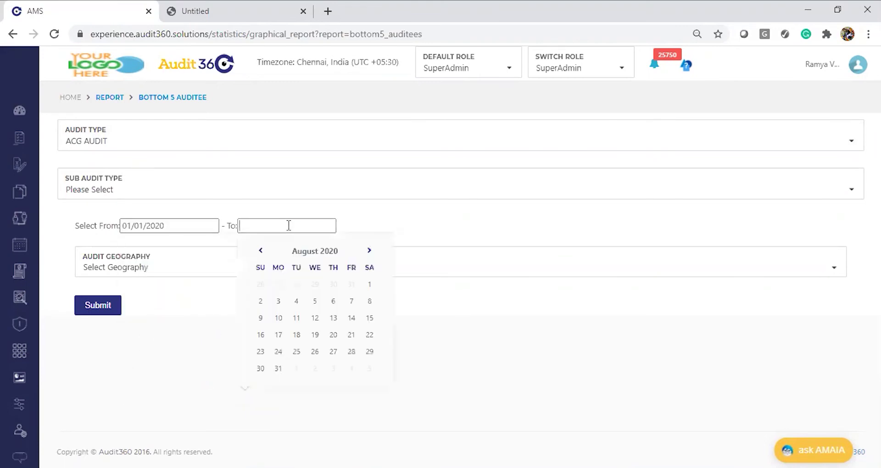
click(277, 365)
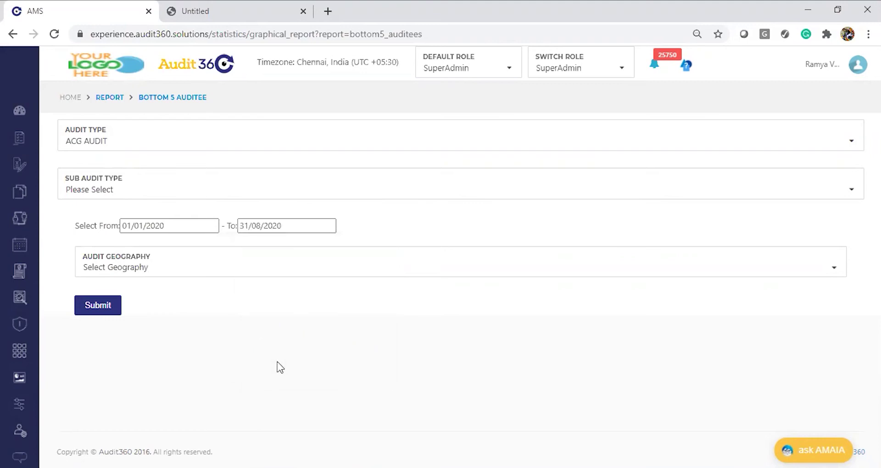
click(81, 305)
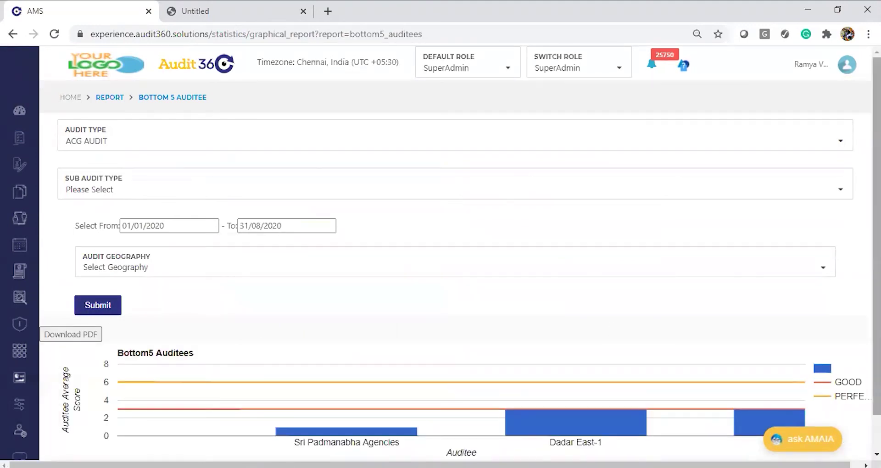
scroll(615, 331, down, 1)
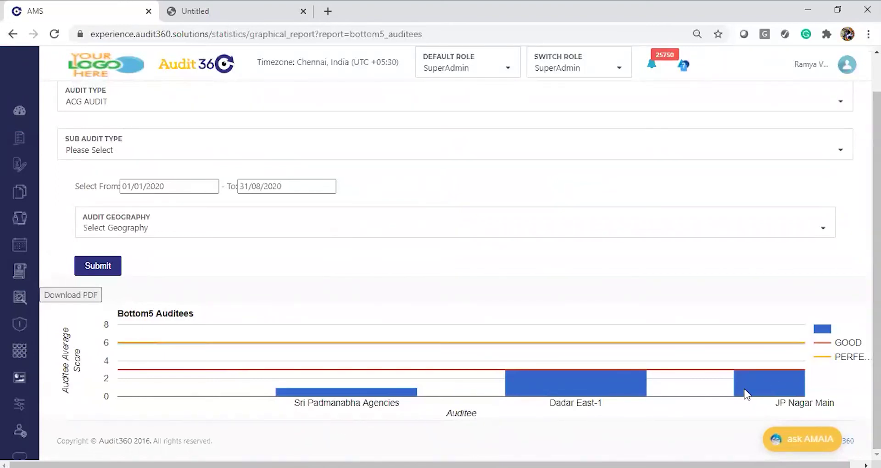
scroll(454, 232, up, 1)
scroll(459, 266, down, 1)
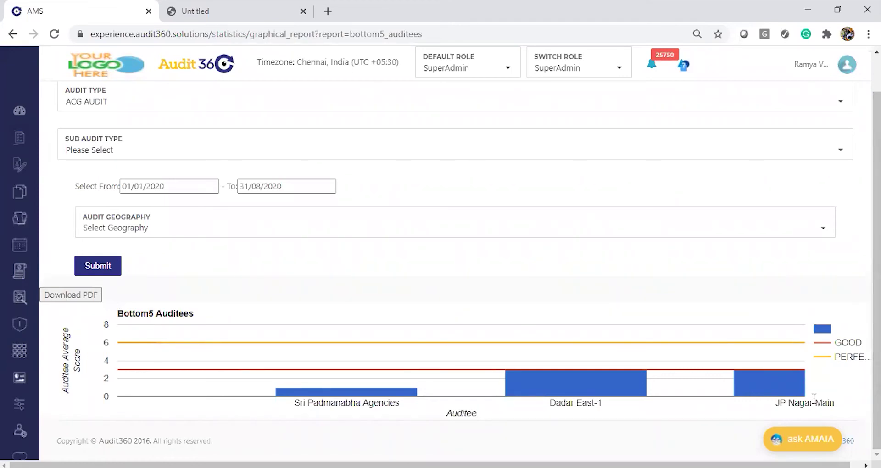
scroll(459, 229, up, 2)
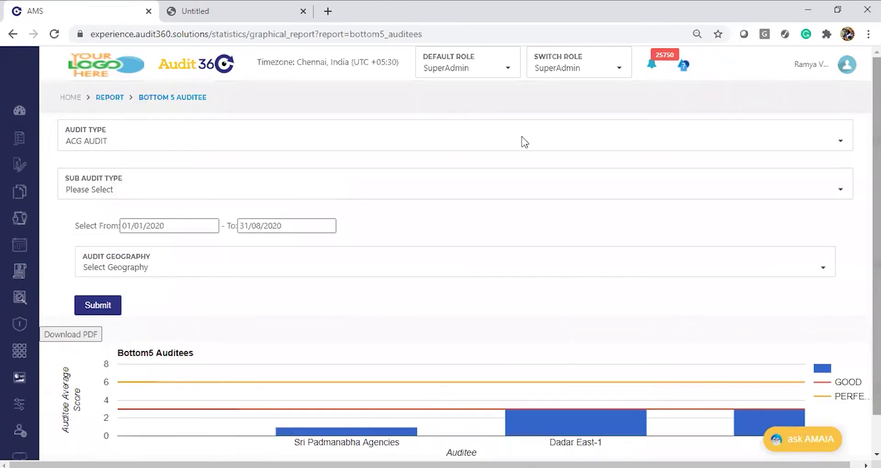
Step: Open Regionwise Groupwise Compliance from the report list and check the Notepad to-do list
click(109, 98)
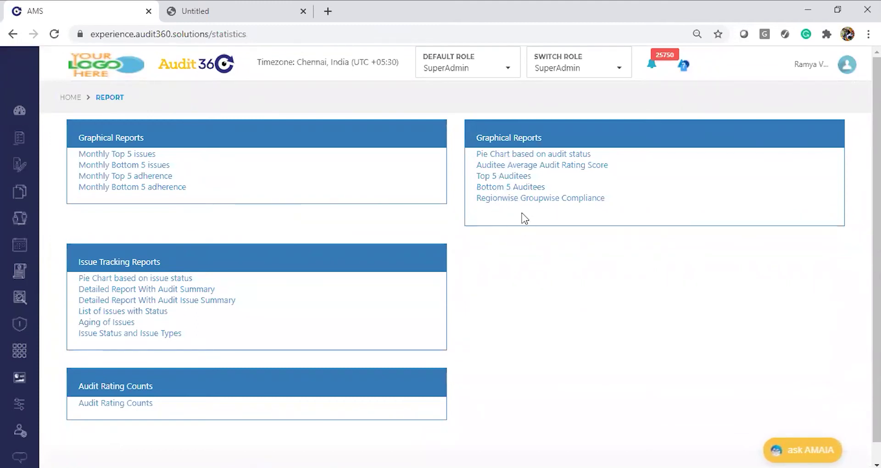
click(551, 202)
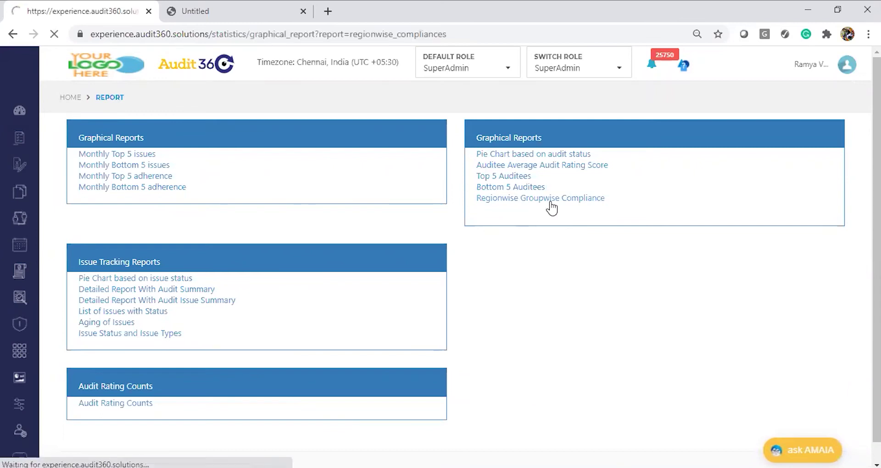
key(alt+Tab)
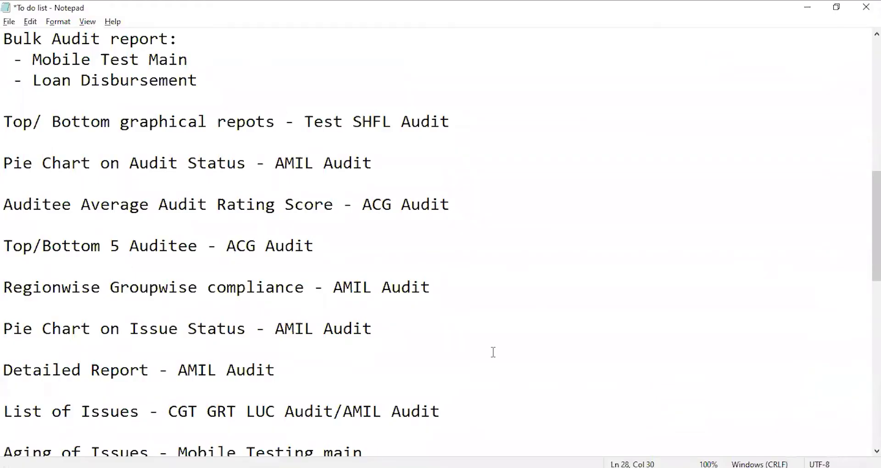
key(alt+Tab)
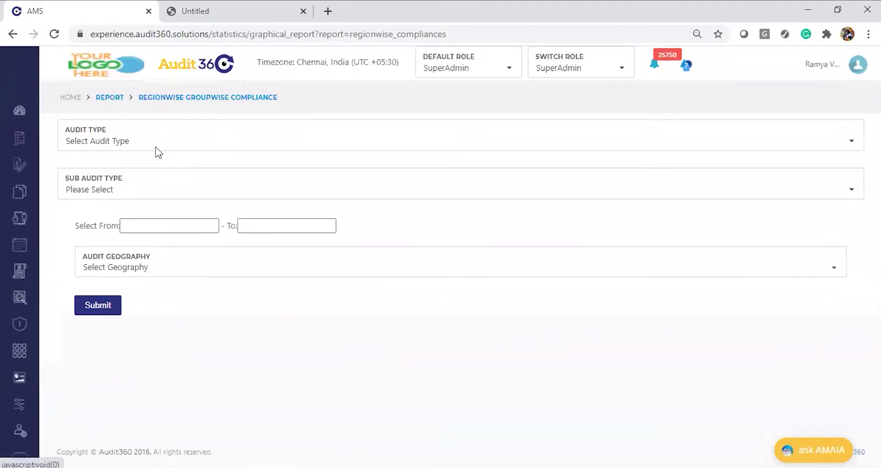
Step: Set the audit type to AMIL Branch Audit
click(158, 152)
text(AMI)
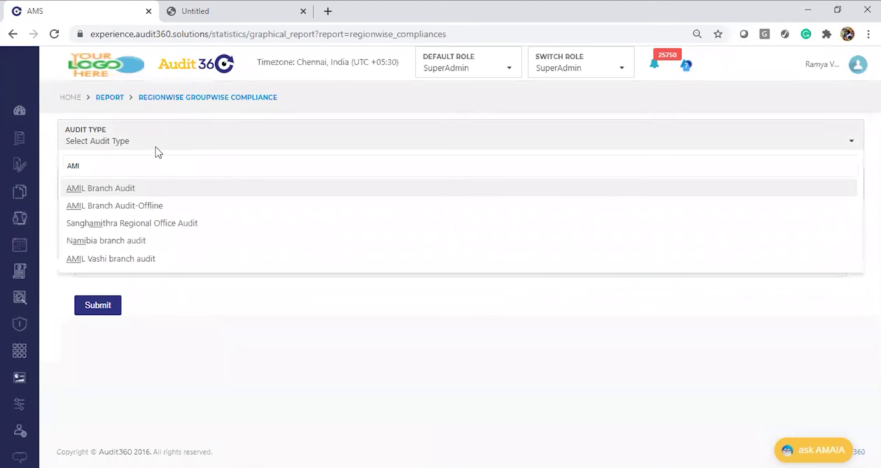
click(144, 192)
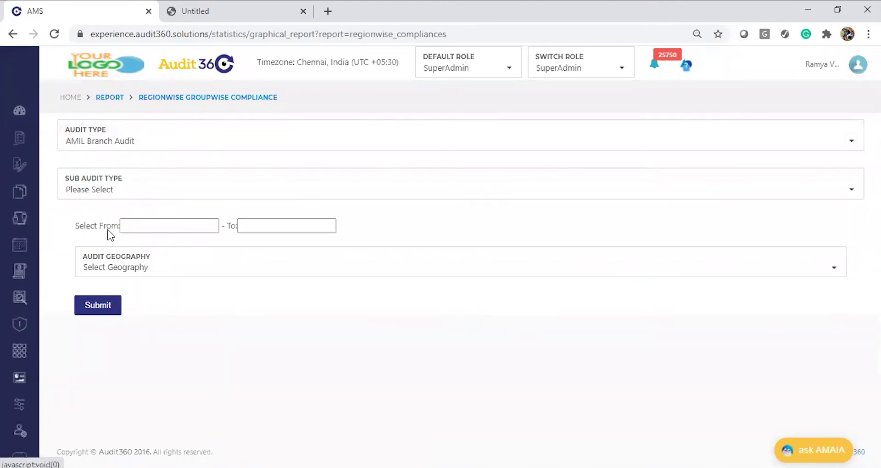
Step: Set the report period from 01/01/2020 to 31/08/2020
click(139, 224)
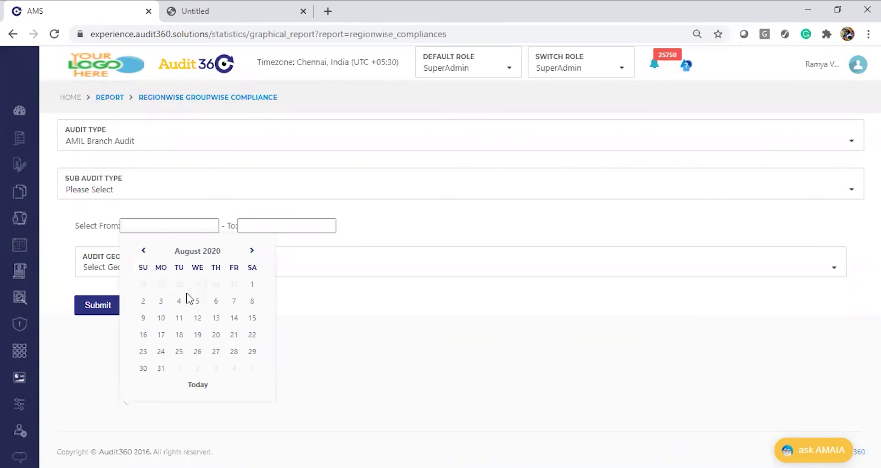
click(183, 253)
click(146, 275)
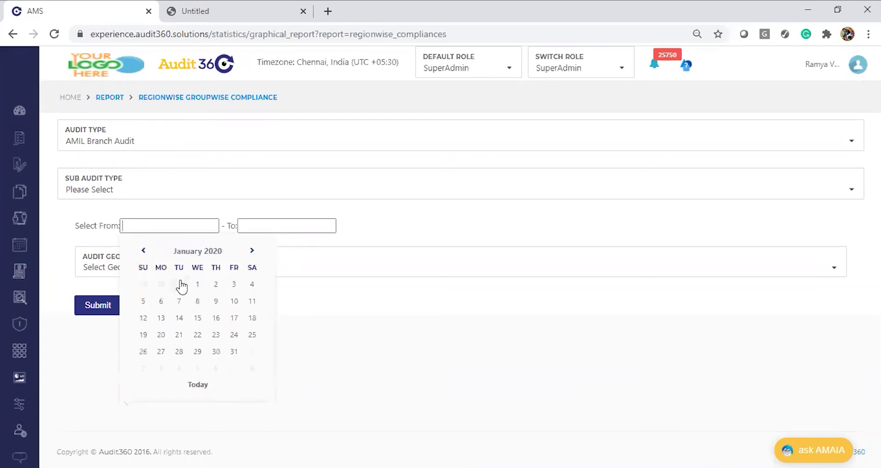
click(198, 285)
click(290, 225)
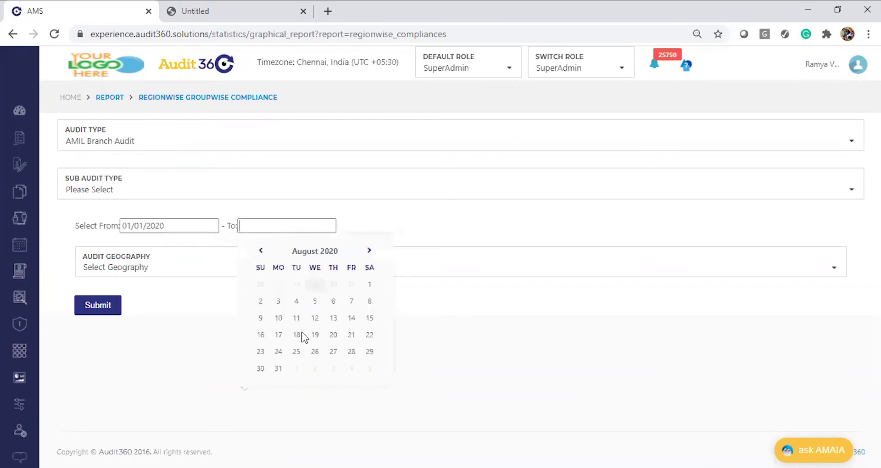
click(278, 368)
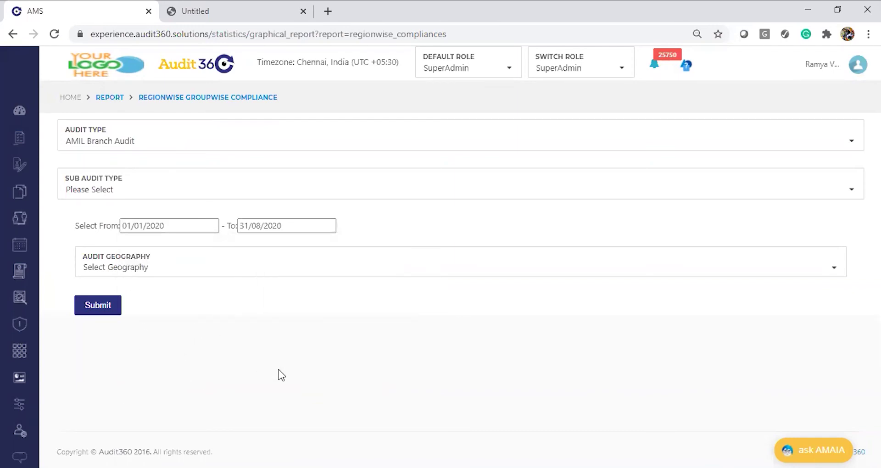
Step: Generate the AMIL Branch Audit compliance chart, check bar values (AMIL Filed Audit 18 Yes), then return to reports
click(91, 310)
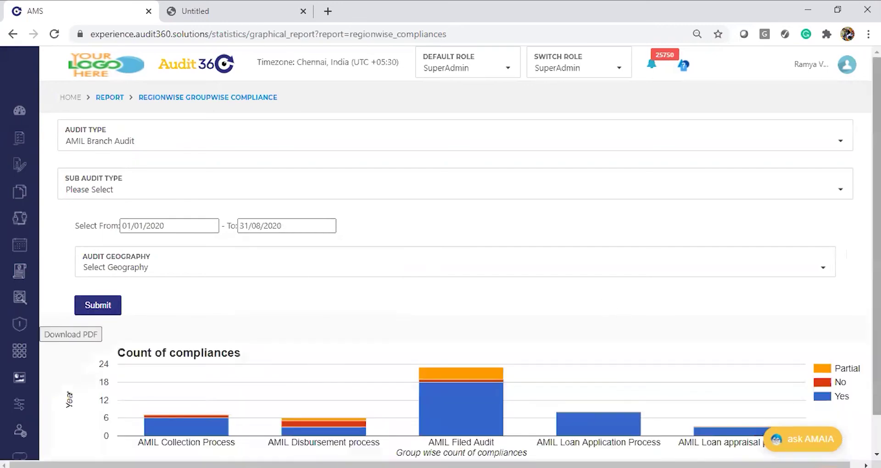
scroll(620, 311, down, 1)
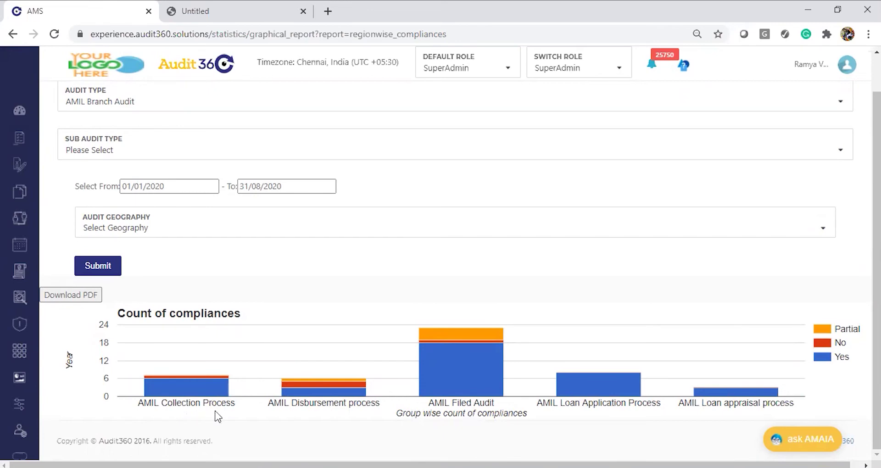
mouse_move(217, 391)
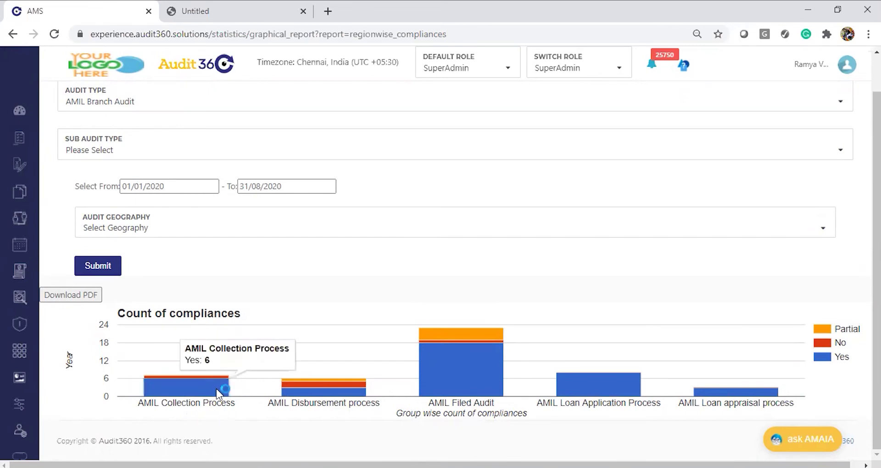
mouse_move(226, 377)
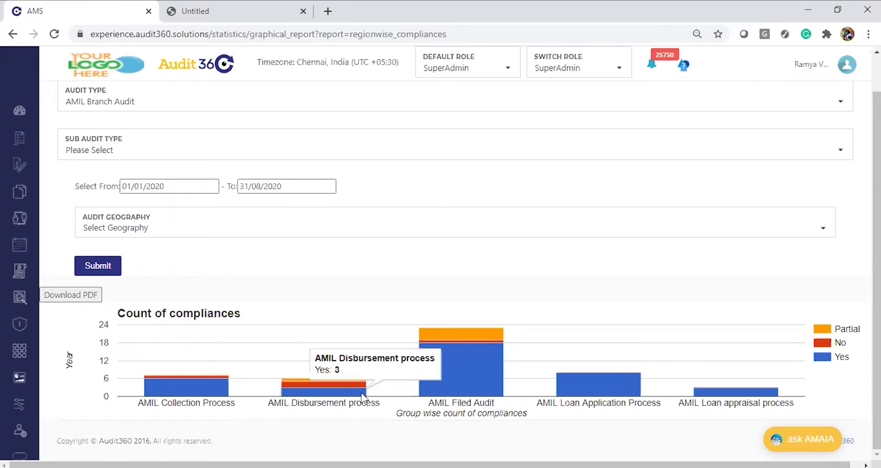
mouse_move(352, 385)
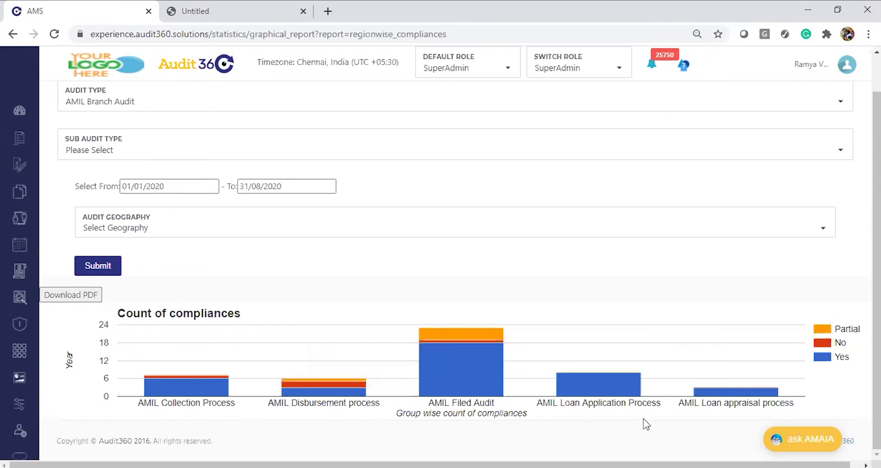
mouse_move(587, 382)
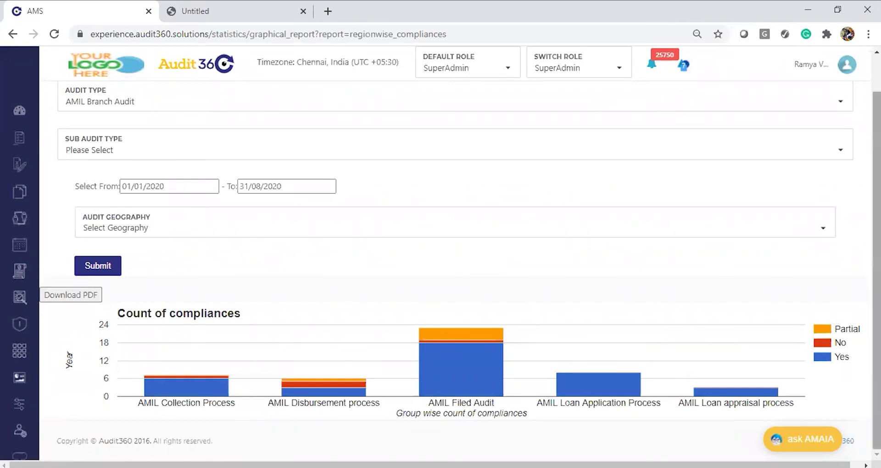
scroll(877, 230, up, 1)
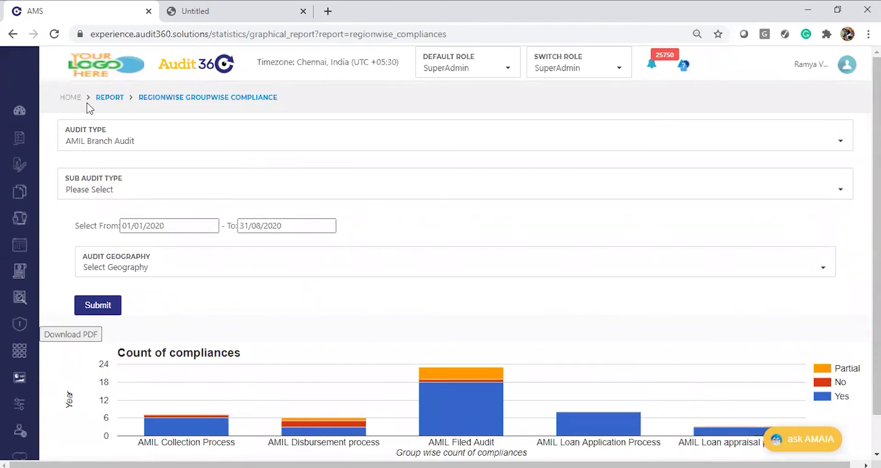
click(109, 98)
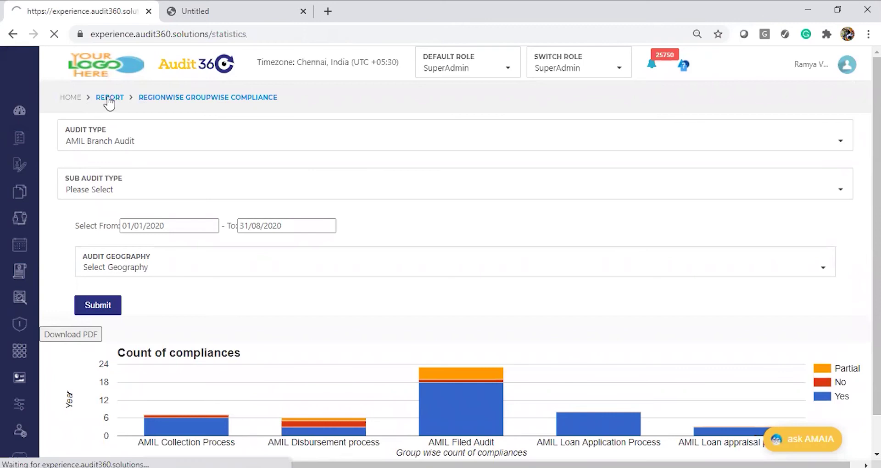
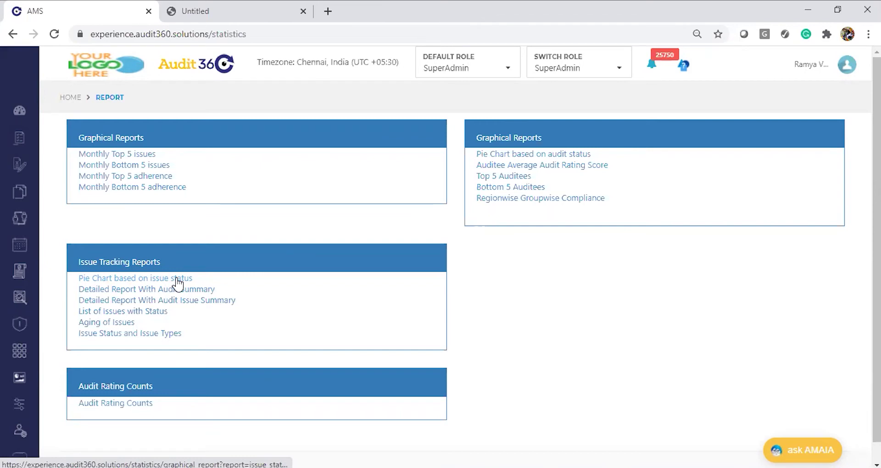
Step: Generate the 'Pie Chart based on issue status' for AMIL Branch Audit and review its slices
click(178, 284)
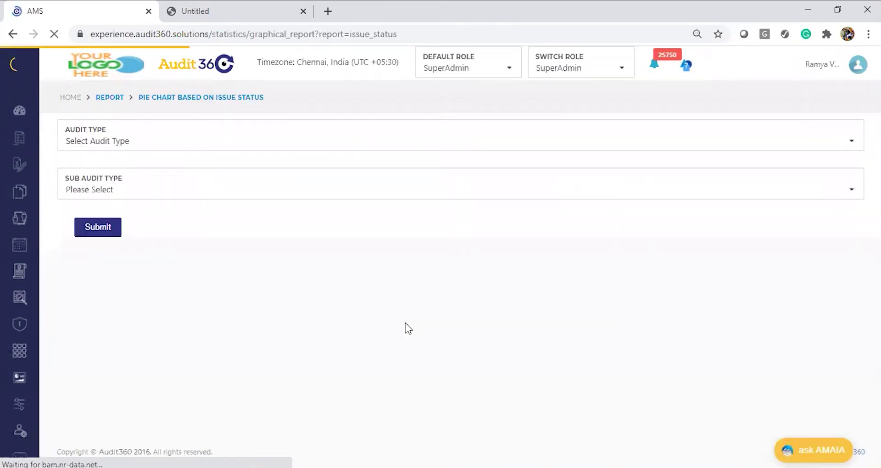
key(alt+Tab)
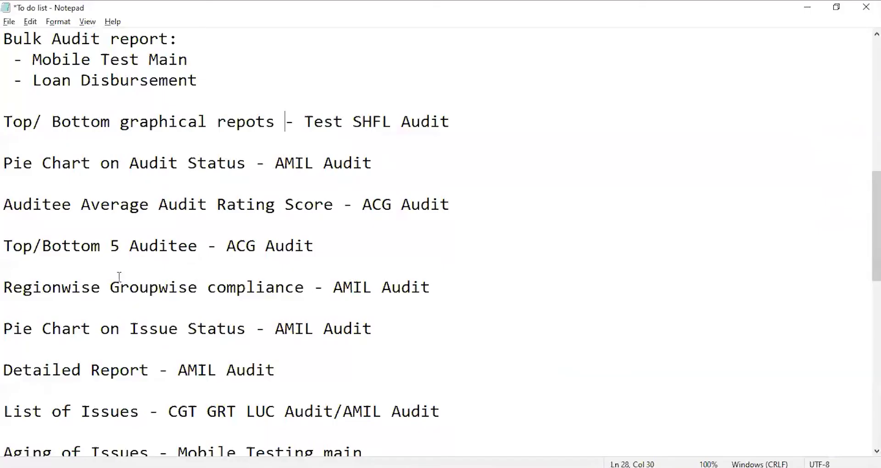
key(alt+Tab)
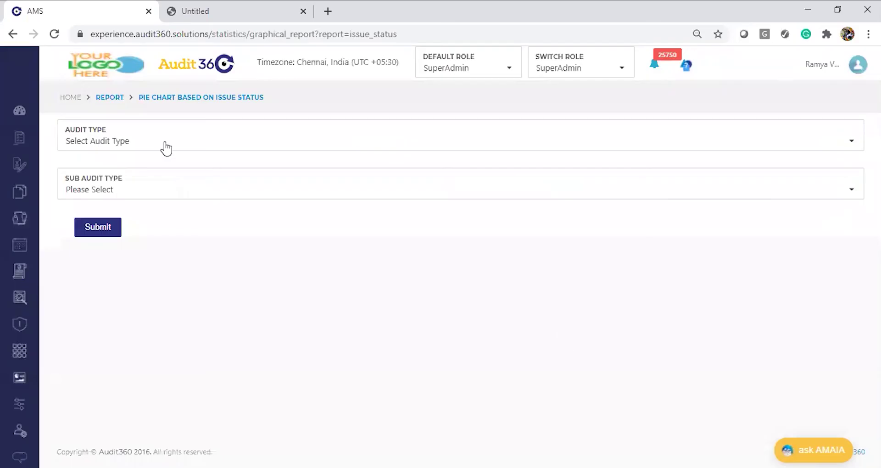
click(167, 147)
text(AMIL)
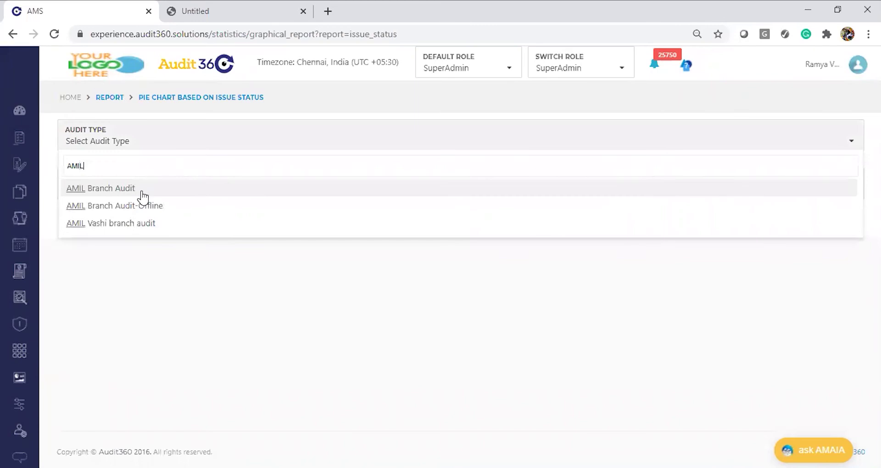
click(143, 194)
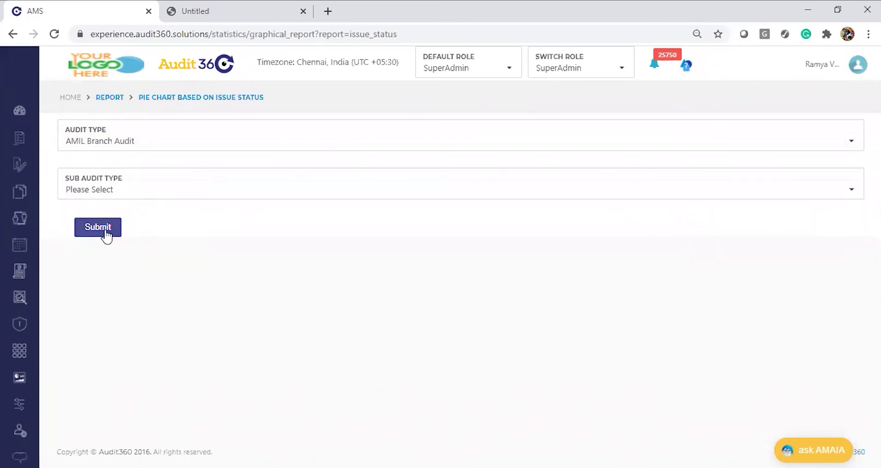
click(106, 230)
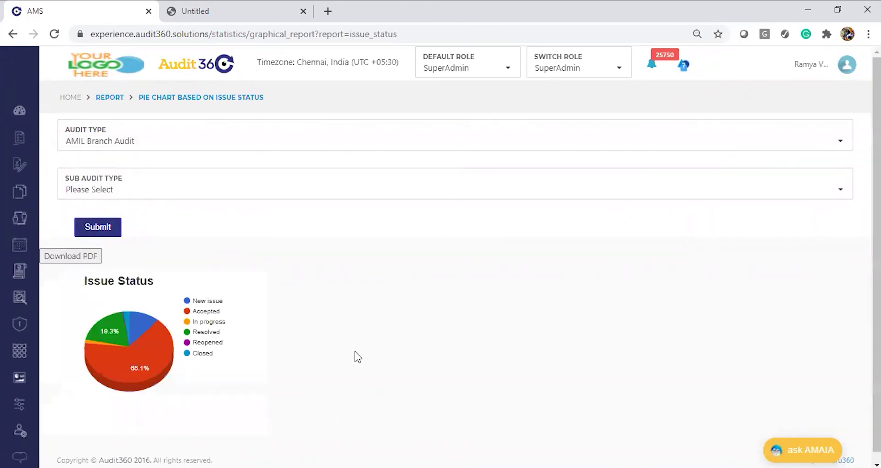
mouse_move(138, 385)
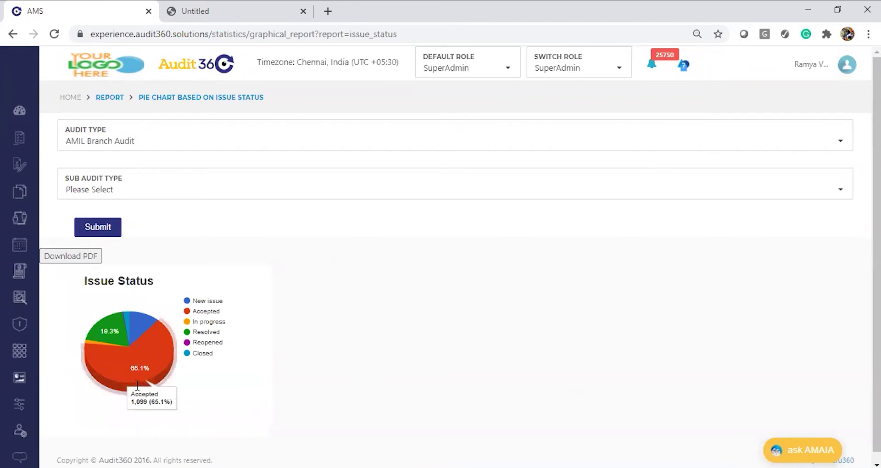
mouse_move(127, 321)
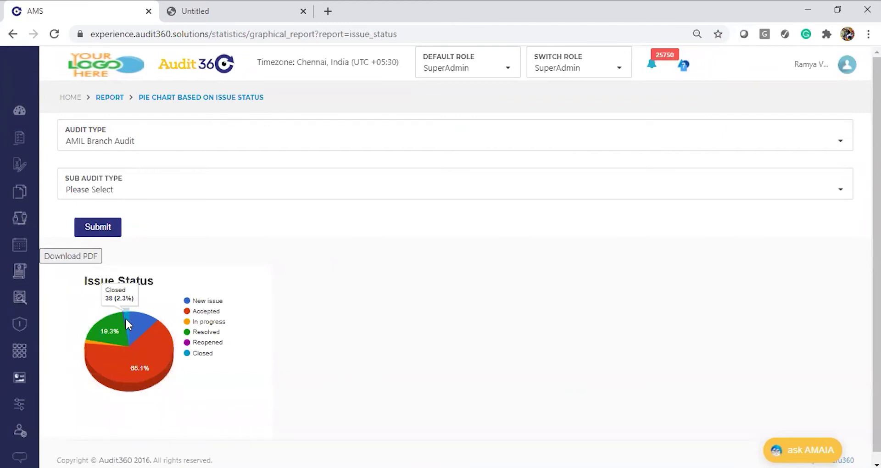
mouse_move(94, 359)
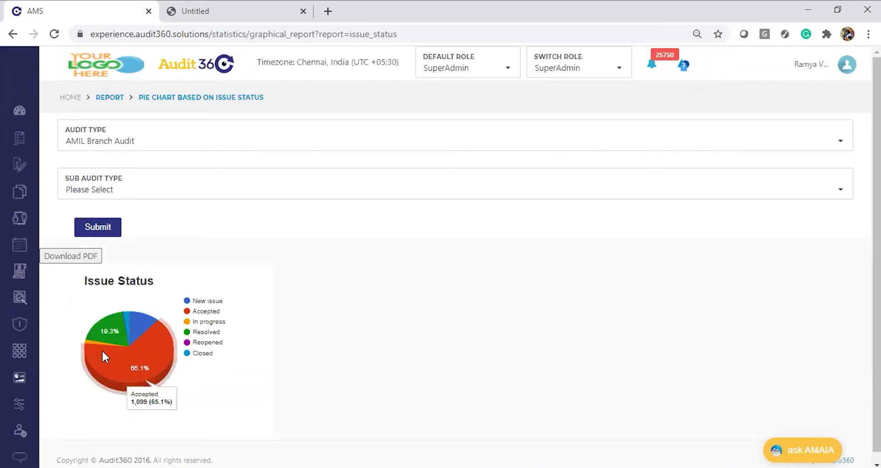
mouse_move(109, 340)
Step: From the report list, open 'Detailed Report With Audit Summary' and choose AMIL Branch Audit as audit type
click(115, 99)
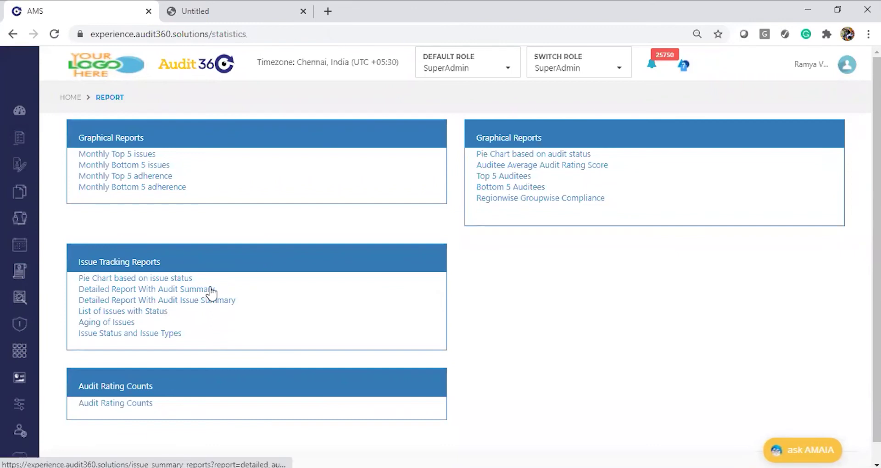
click(211, 290)
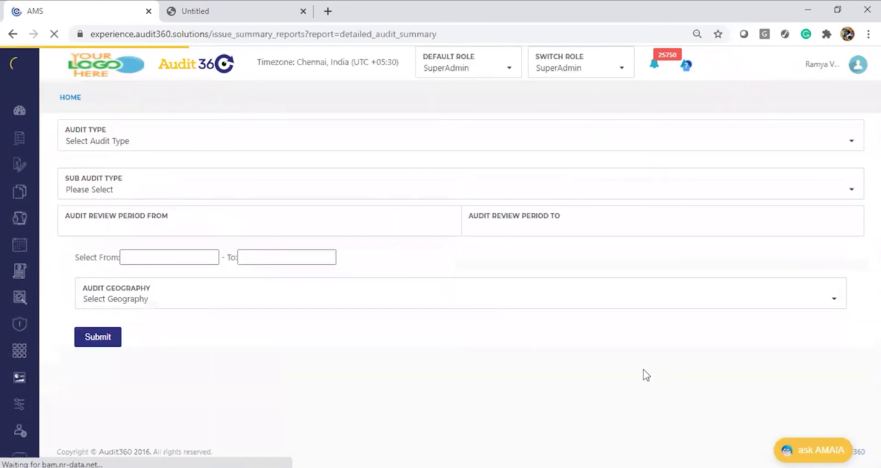
key(alt+Tab)
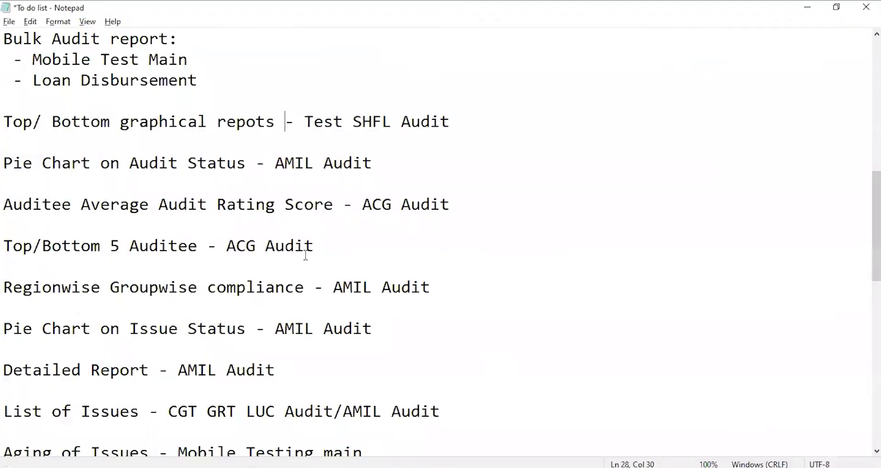
key(alt+Tab)
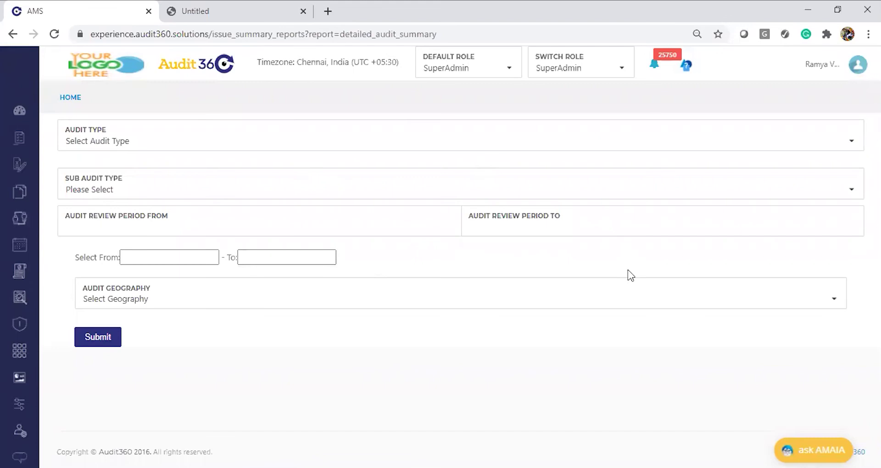
click(220, 145)
text(AMIL)
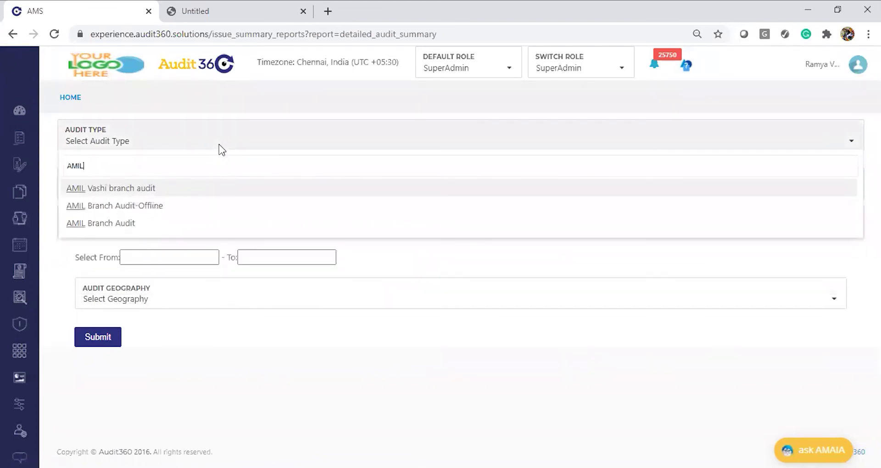
click(151, 223)
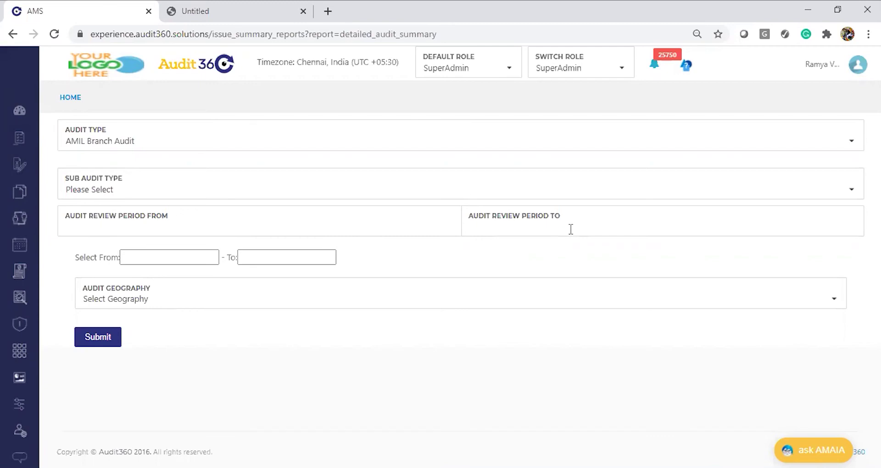
Step: Run the detailed audit summary for 01/01/2020 to 31/08/2020 and scroll through the results
click(175, 256)
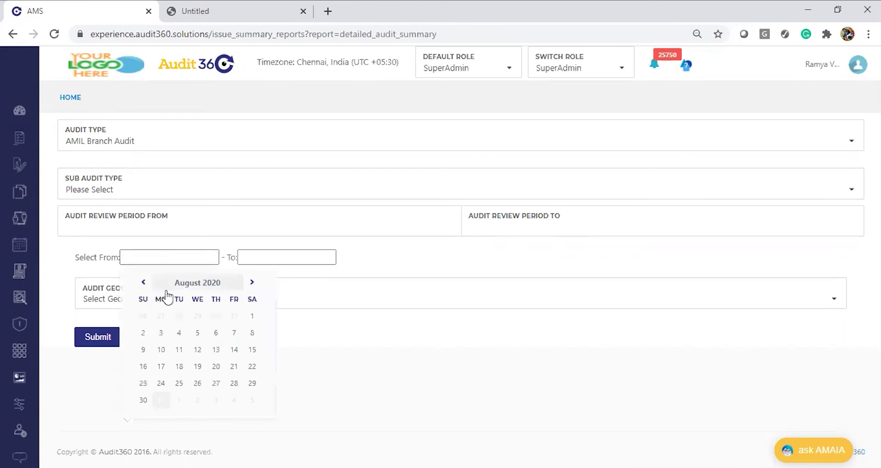
click(189, 284)
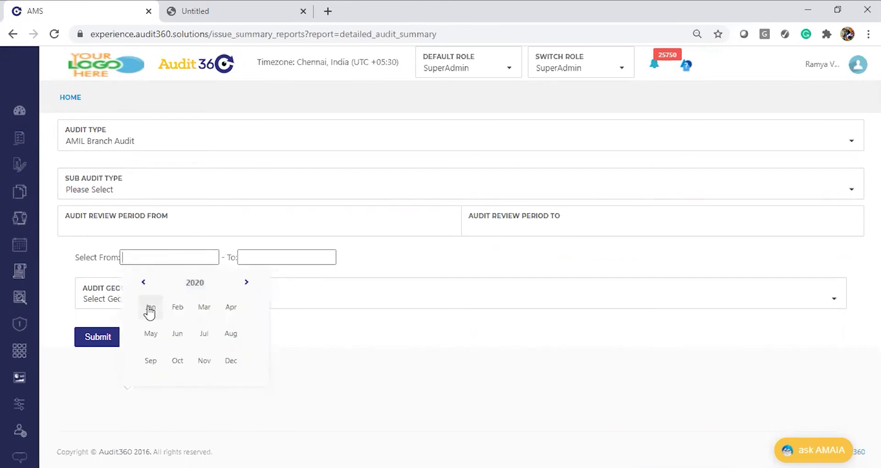
click(149, 312)
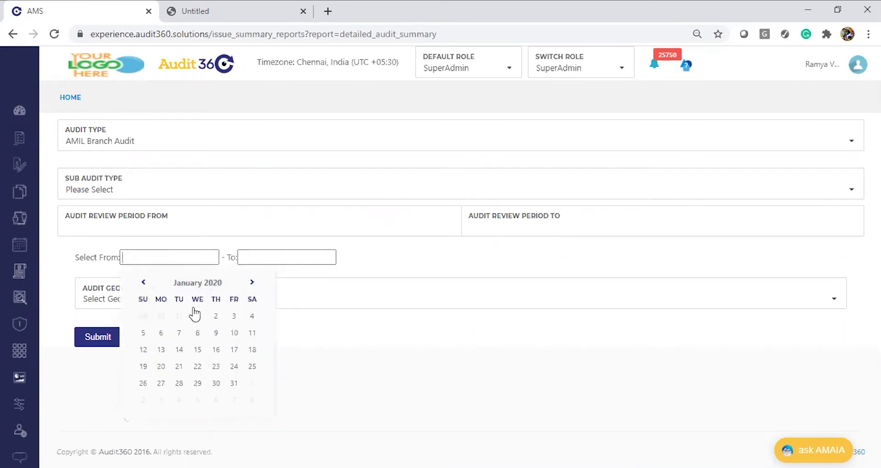
click(196, 316)
click(299, 256)
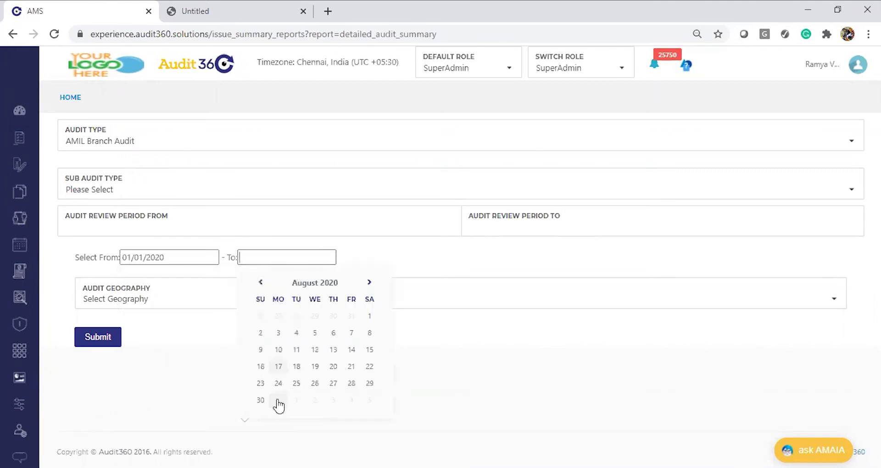
click(278, 401)
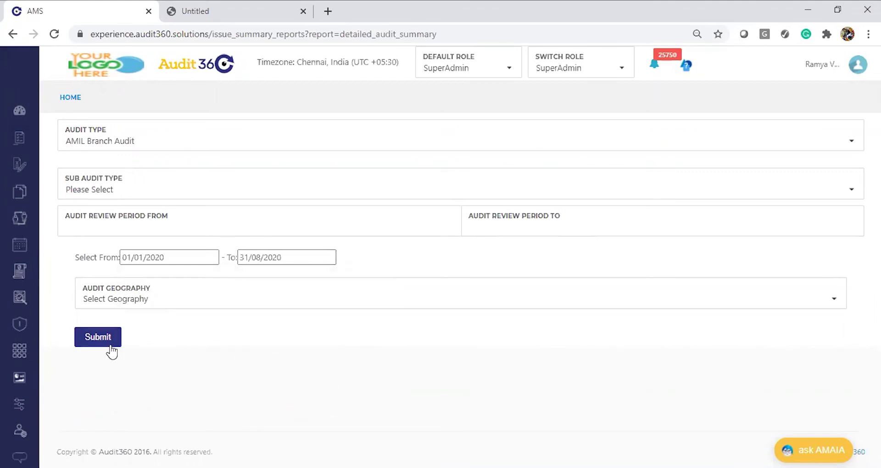
click(97, 339)
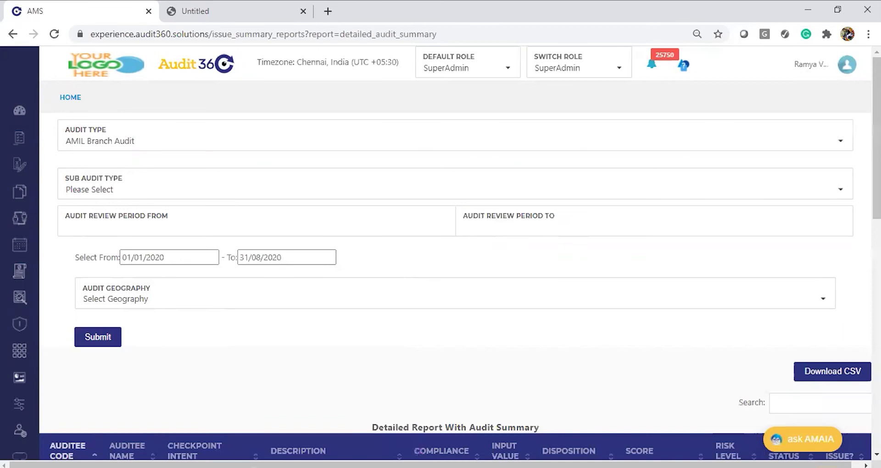
scroll(455, 271, down, 6)
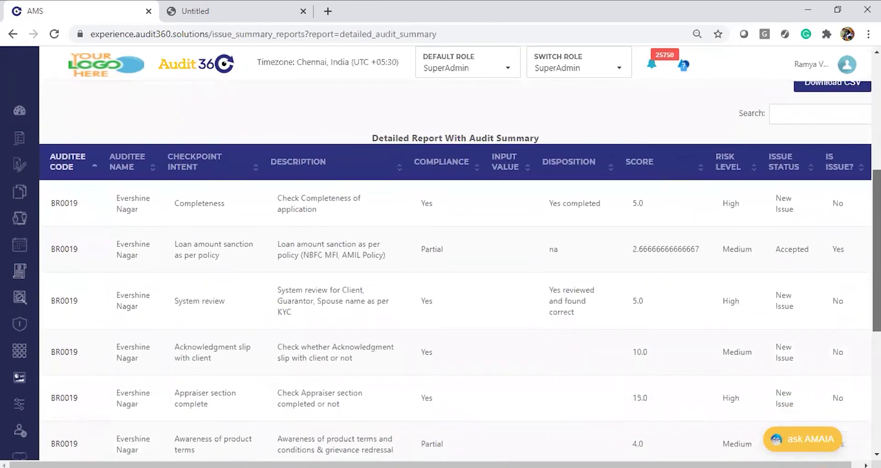
scroll(455, 271, up, 1)
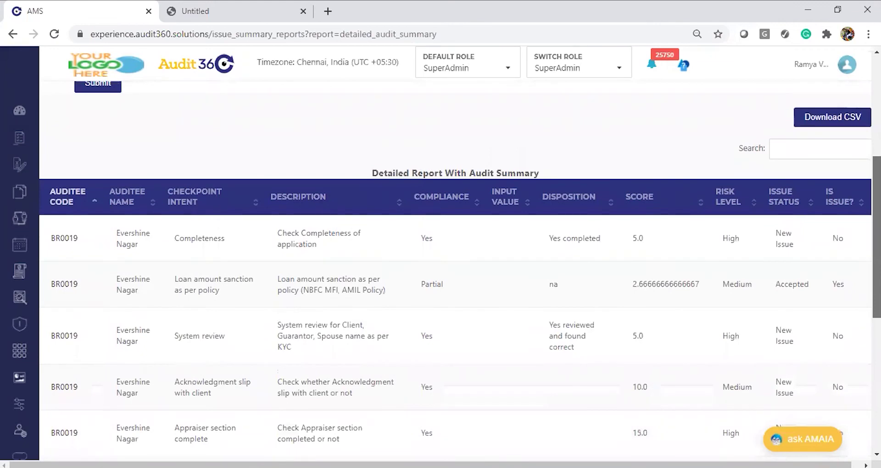
scroll(456, 271, down, 1)
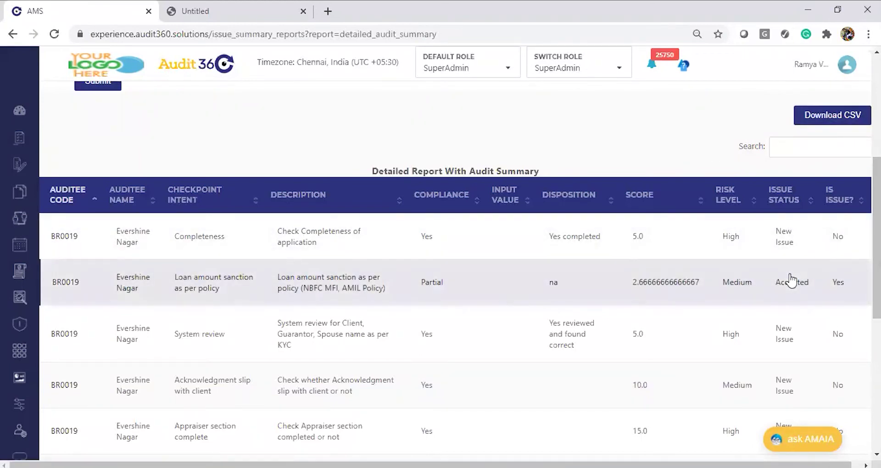
Step: Download the report as CSV and open detailed_audit_summary (12) in Excel
click(831, 122)
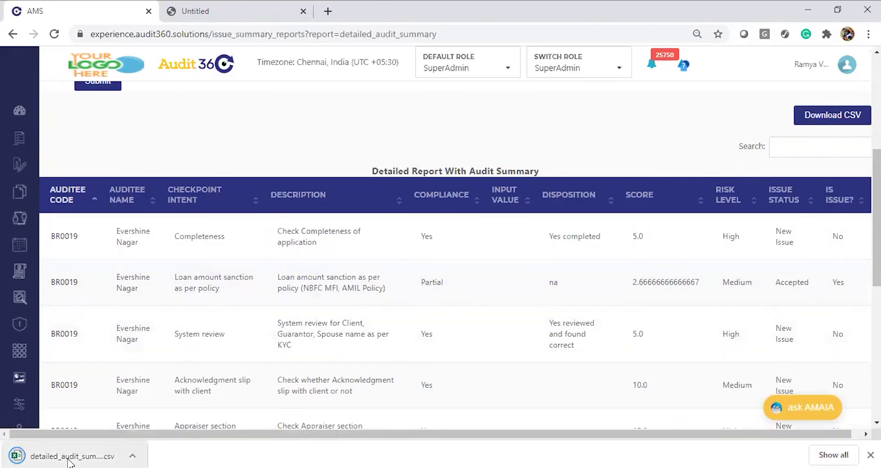
click(70, 459)
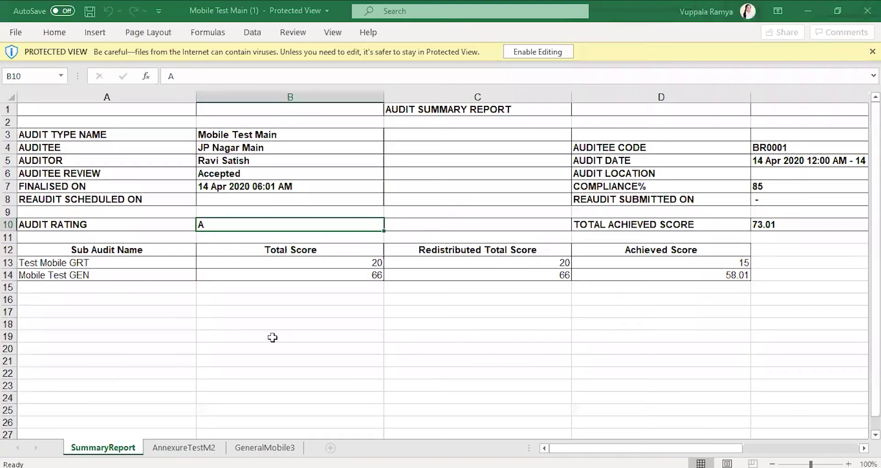
click(274, 336)
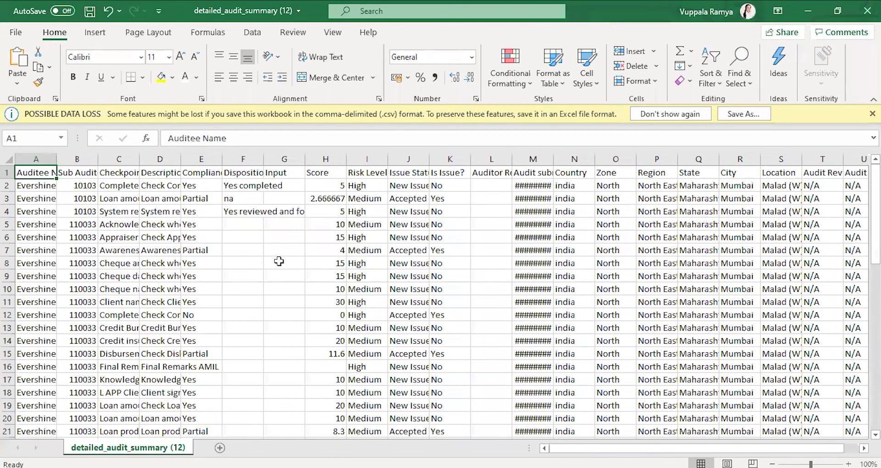
Step: AutoFit the widths of columns A to U to their contents
click(44, 153)
key(ctrl+shift+Right)
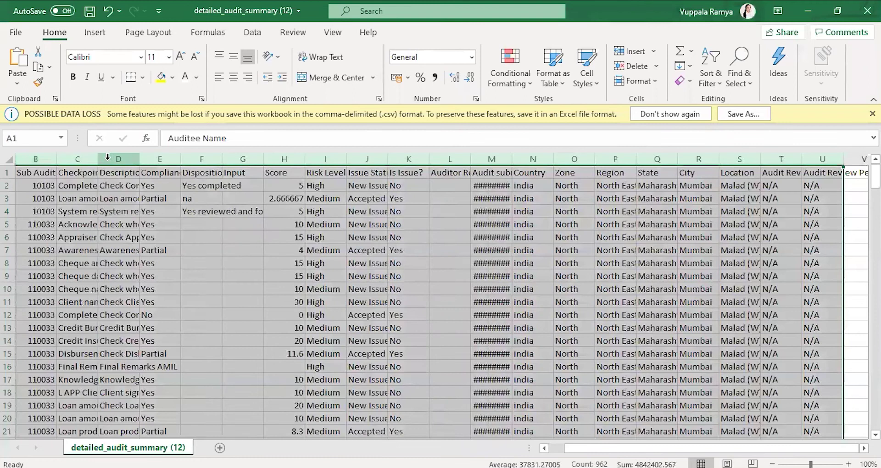
double_click(96, 156)
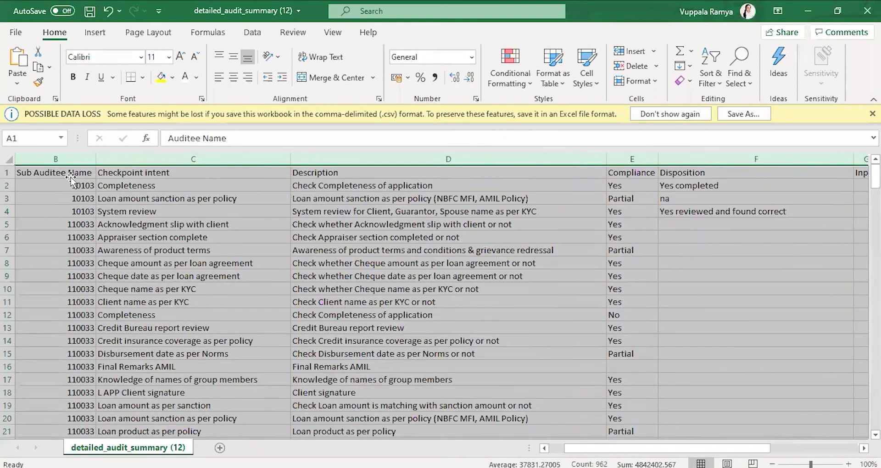
click(71, 179)
Step: Review the Sub Auditee Name, Checkpoint intent, Description, Compliance, Disposition and Input columns
key(Left)
key(Right)
key(Right)
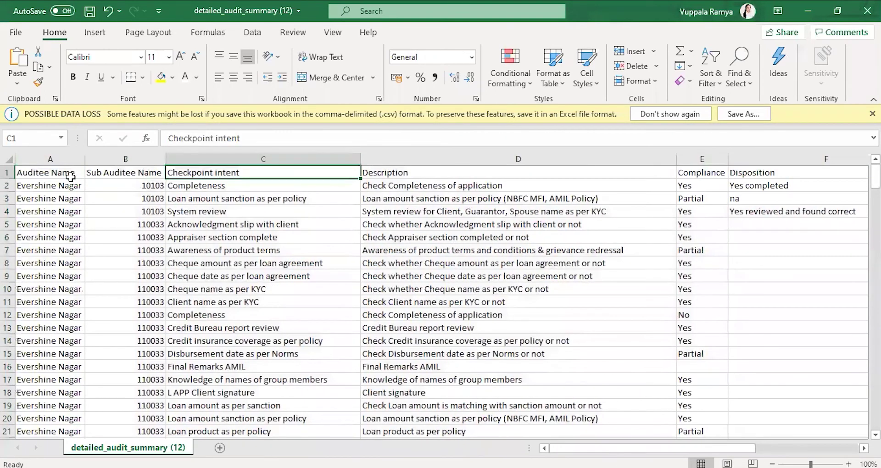
key(Left)
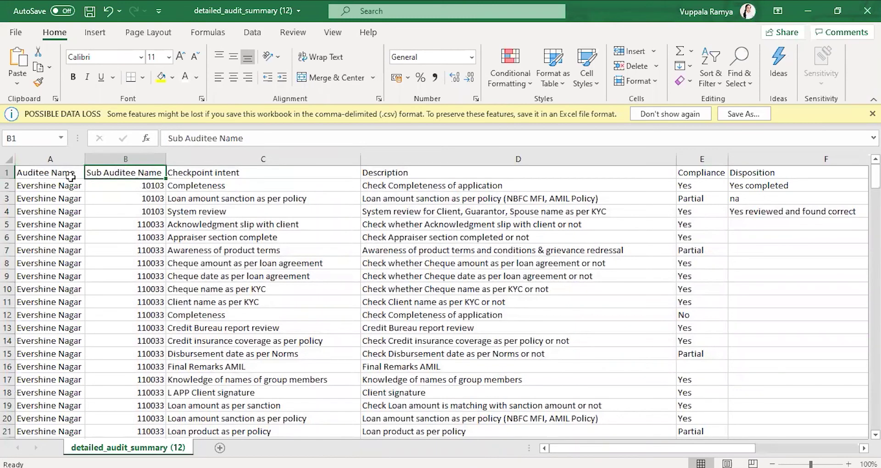
key(Down)
key(Up)
key(Right)
key(Right)
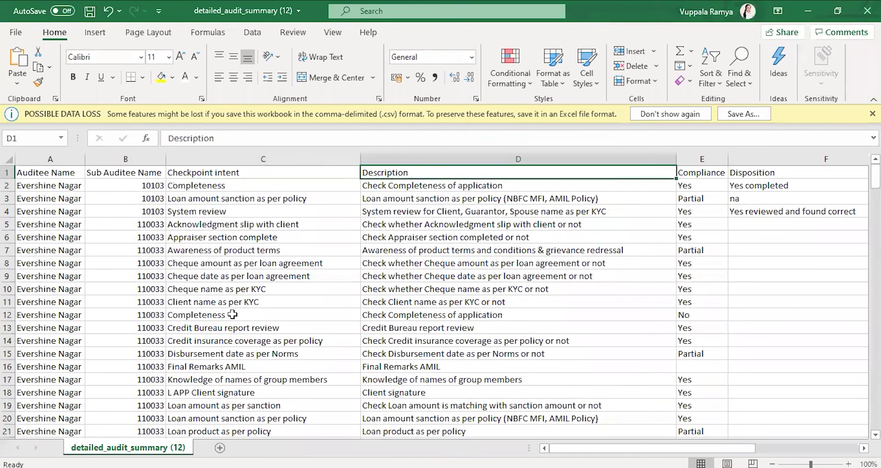
key(Right)
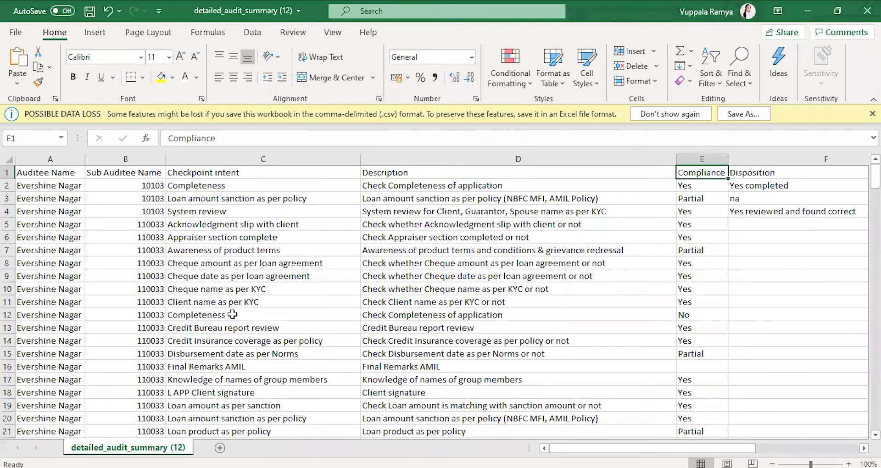
key(Right)
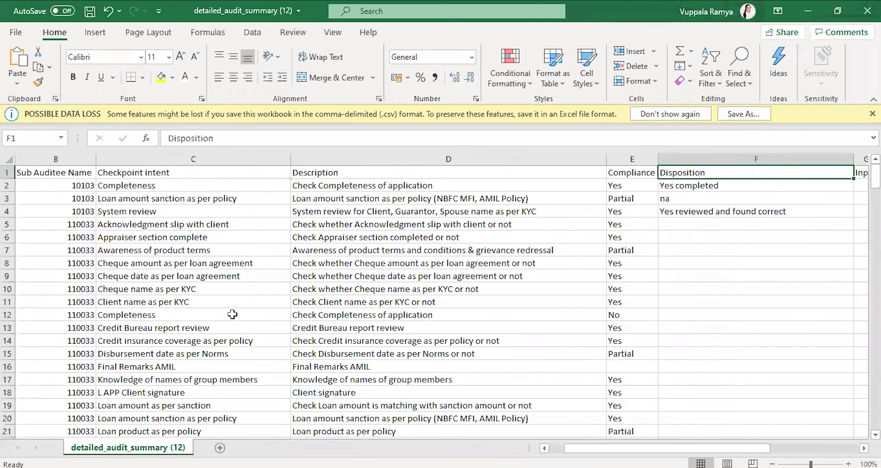
key(Left)
key(Down)
key(Down)
key(Down)
key(Down)
key(Down)
key(Down)
key(Down)
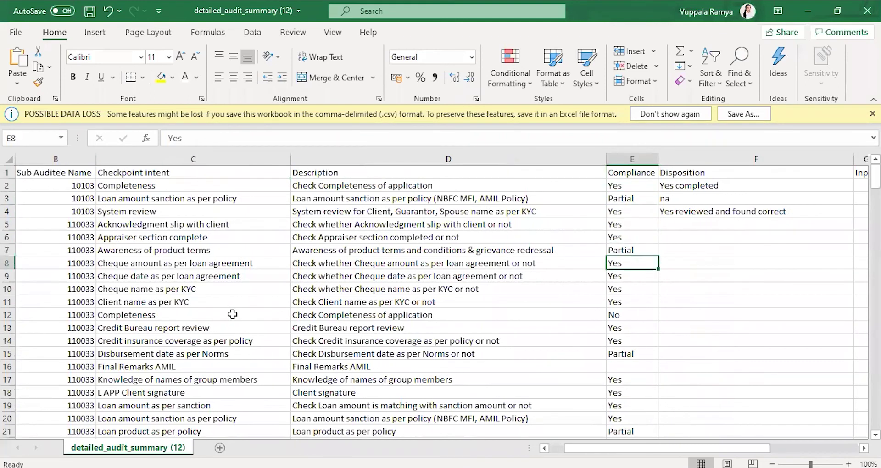
key(Up)
key(Up)
key(Up)
key(Right)
key(Right)
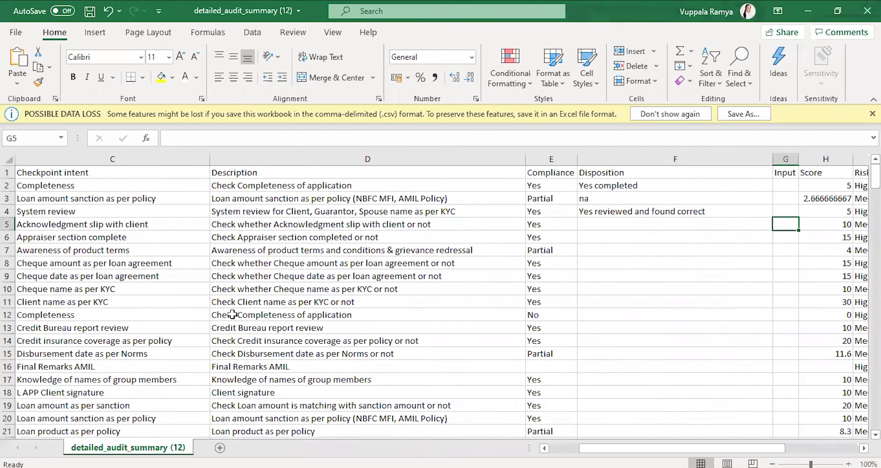
key(Up)
key(Up)
key(Up)
key(Up)
key(Down)
key(Down)
key(Down)
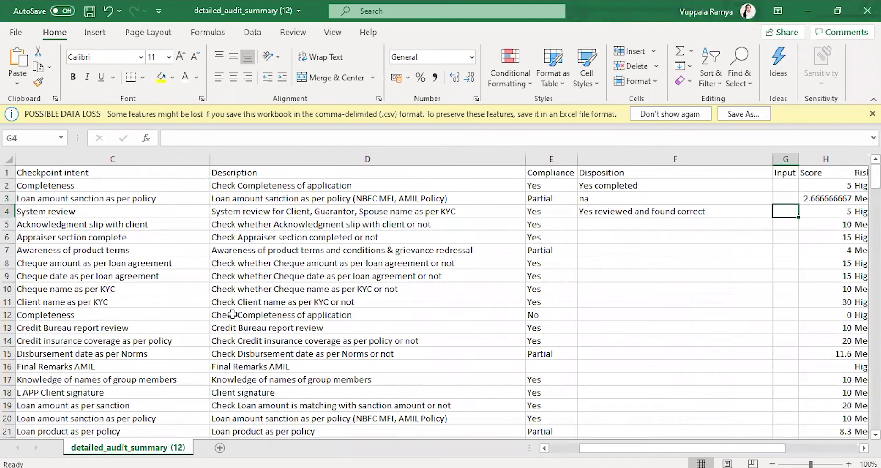
Step: Check the Score, Risk Level, Issue Status and Is Issue? values
key(Right)
key(Right)
key(Right)
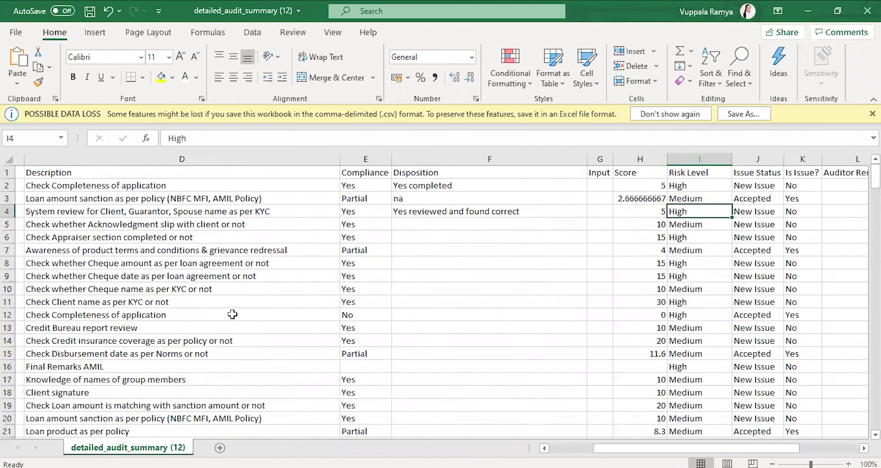
key(Left)
key(Up)
key(Up)
key(Up)
key(Down)
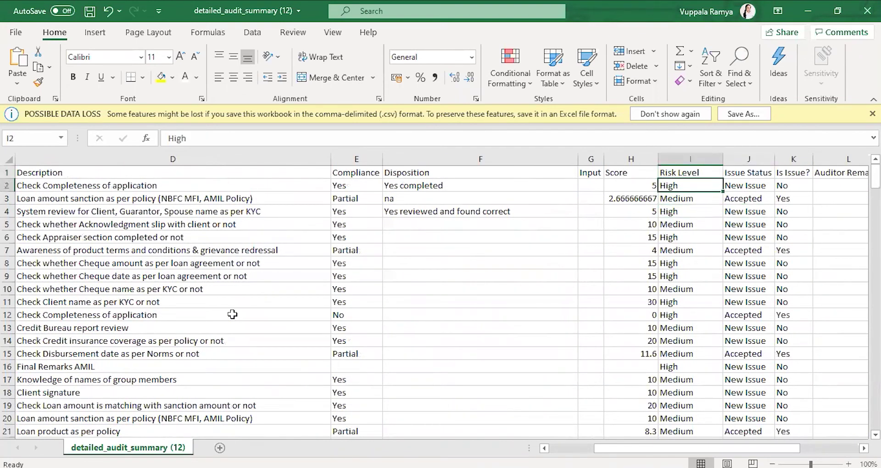
key(Right)
key(Right)
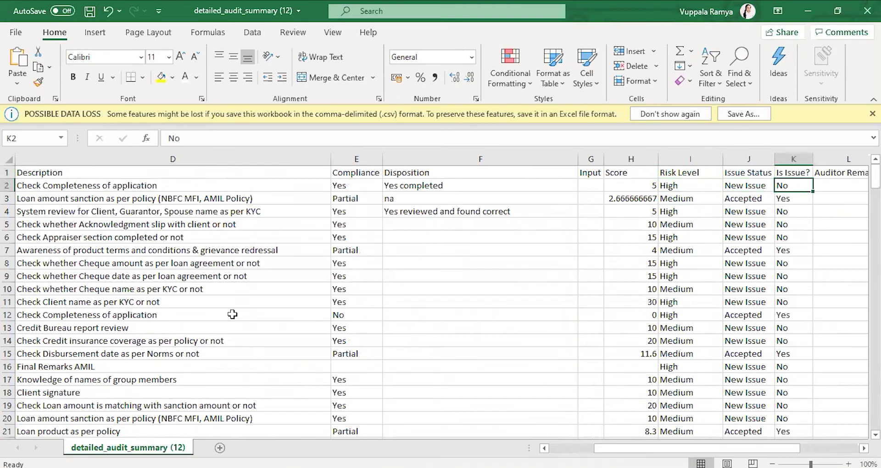
scroll(232, 314, right, 1)
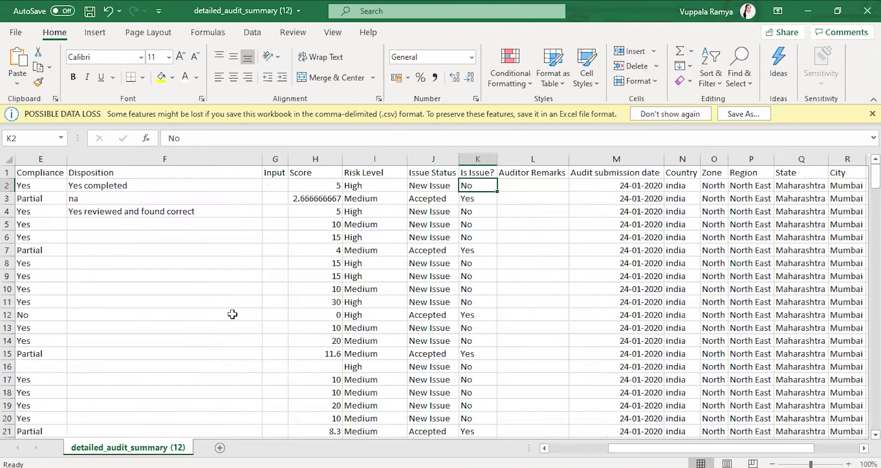
click(441, 149)
click(438, 237)
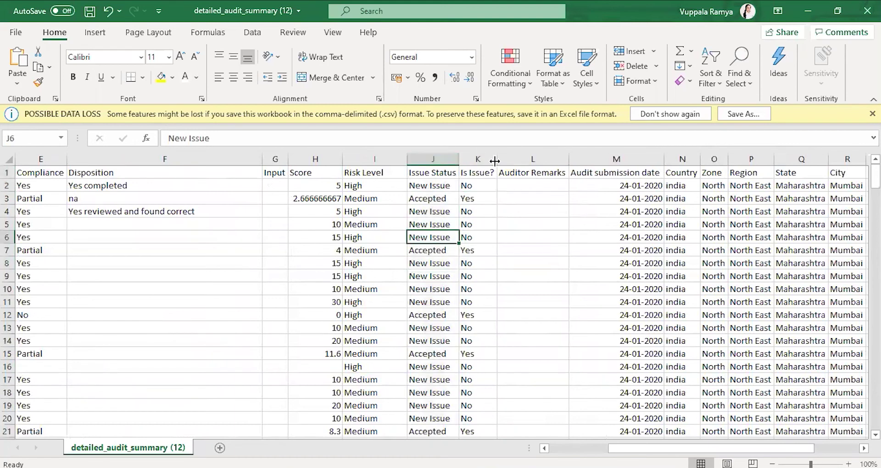
click(480, 159)
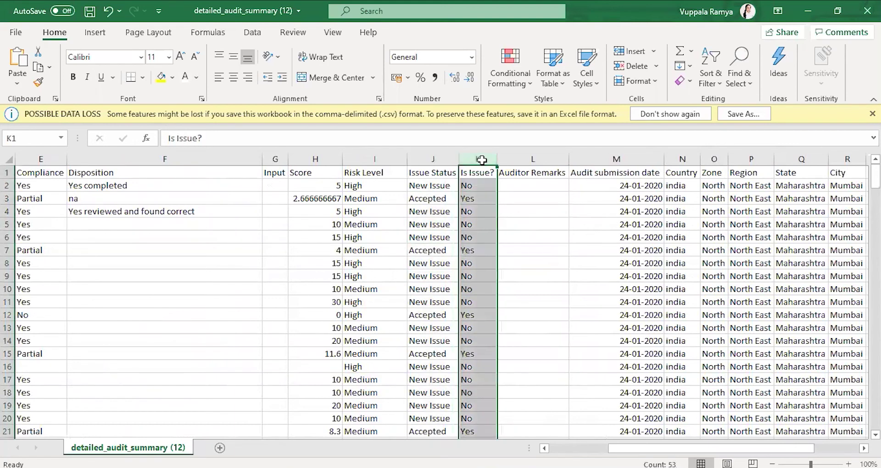
click(469, 223)
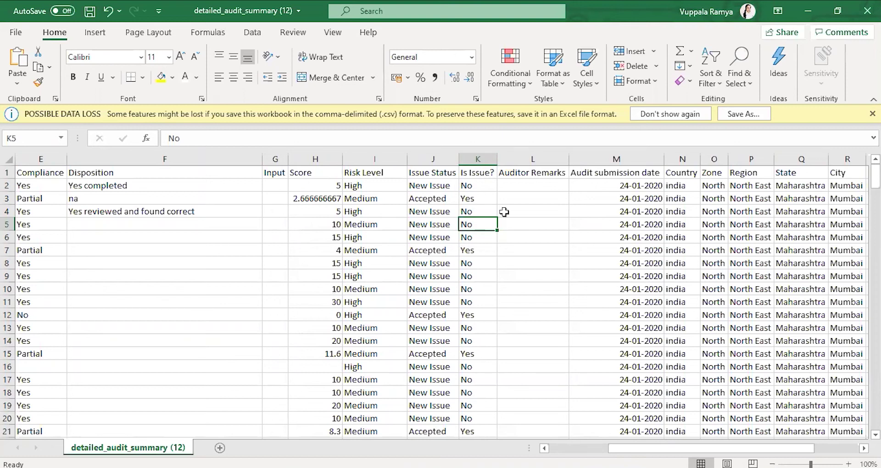
Step: Step through the Auditor Remarks cells down to row 10
click(524, 186)
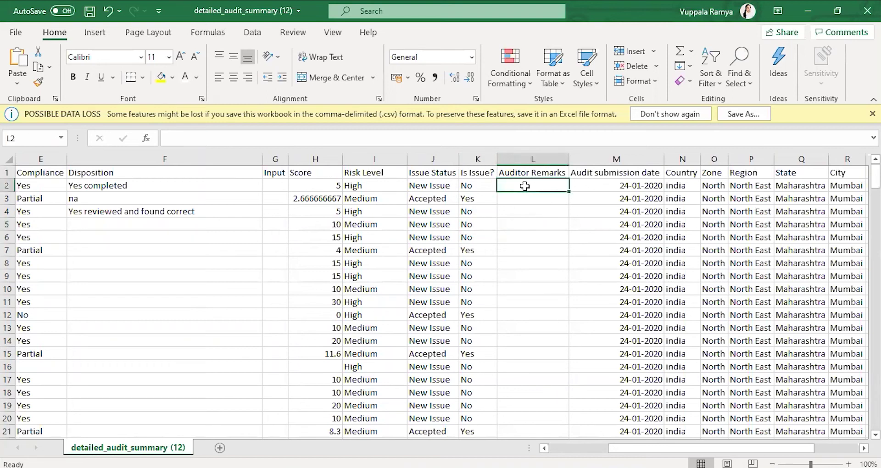
key(Up)
key(Down)
key(Left)
key(Right)
key(Down)
key(Down)
key(Down)
key(Down)
key(Down)
key(Down)
key(Down)
key(Down)
key(Down)
key(Down)
key(Down)
key(Down)
key(Down)
key(Down)
key(Down)
key(Down)
key(Down)
key(Down)
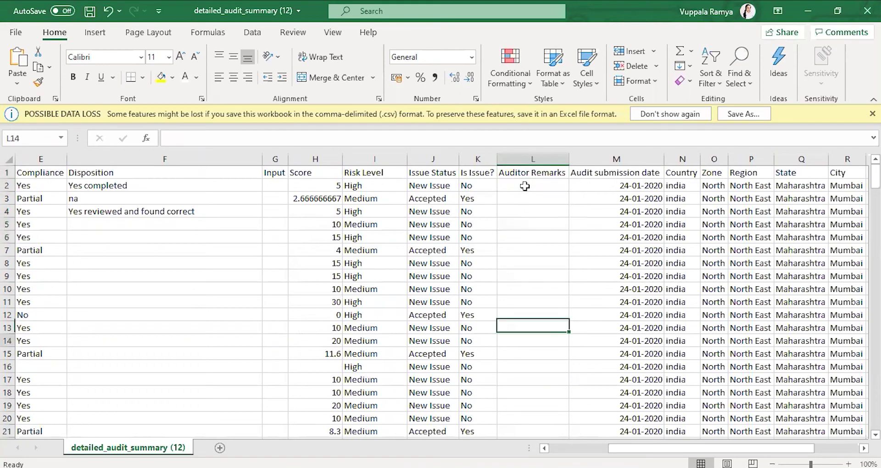
key(Up)
key(Up)
key(Up)
key(Up)
key(Up)
key(Up)
key(Up)
key(Up)
key(Up)
key(Up)
key(Left)
key(Right)
key(Right)
key(Left)
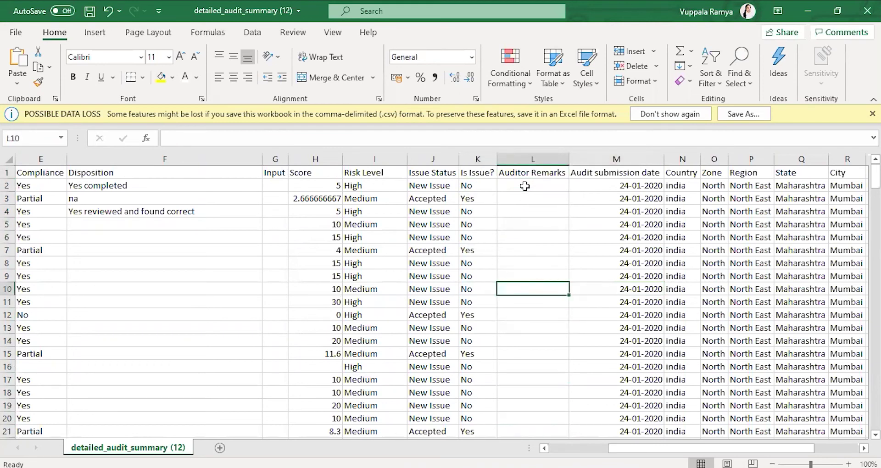
Step: Check the audit submission date, State and review period values, then return to Audit360
key(Right)
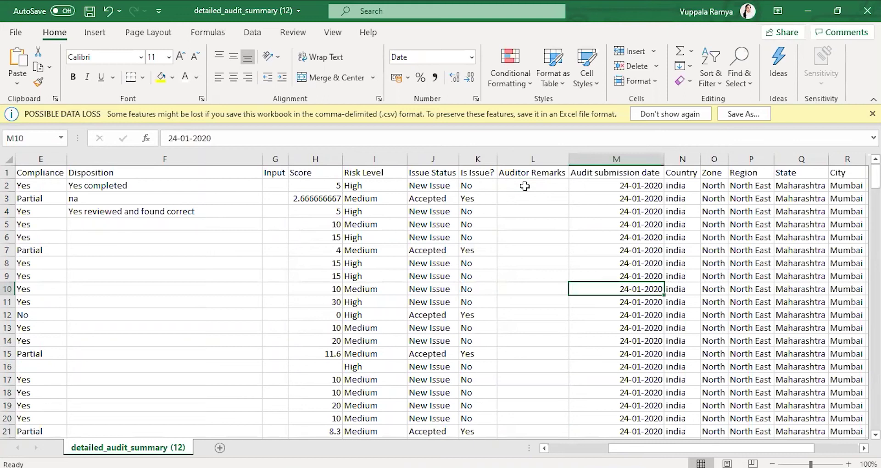
key(Right)
key(Right)
key(Right)
key(Right)
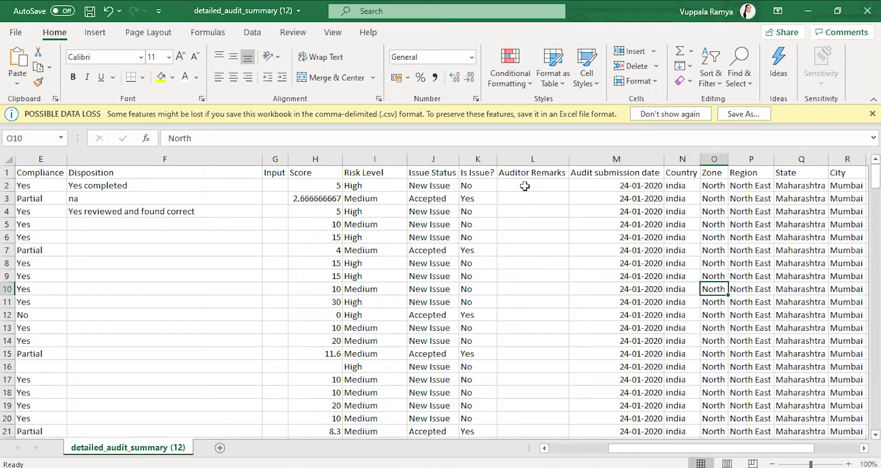
key(Right)
key(Right)
key(Right)
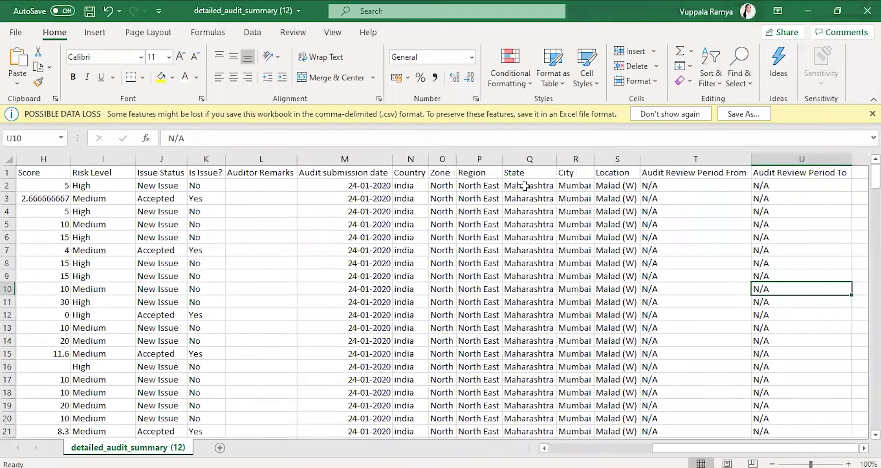
key(Right)
key(Left)
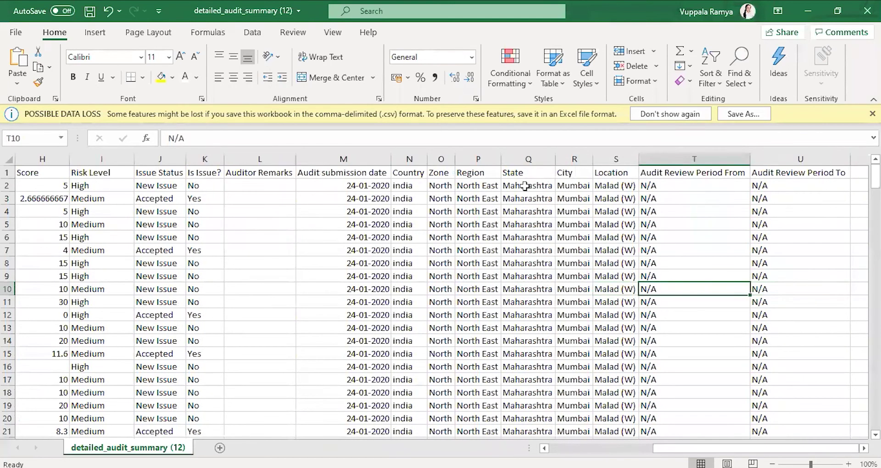
key(shift+Right)
key(shift+Left)
key(Down)
key(Down)
key(Down)
key(Down)
key(Down)
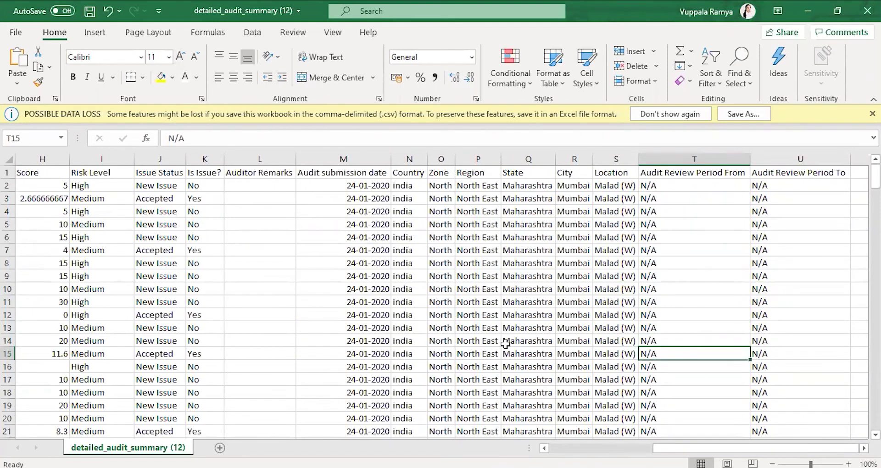
key(alt+Tab)
key(alt+Tab)
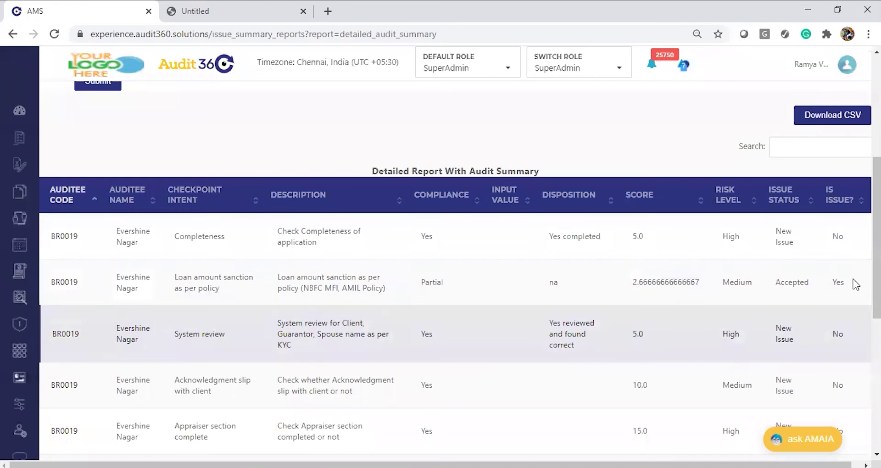
Step: Open 'Detailed Report With Audit Issue Summary' from basic reports and choose AMIL Branch Audit
drag(877, 276, 876, 174)
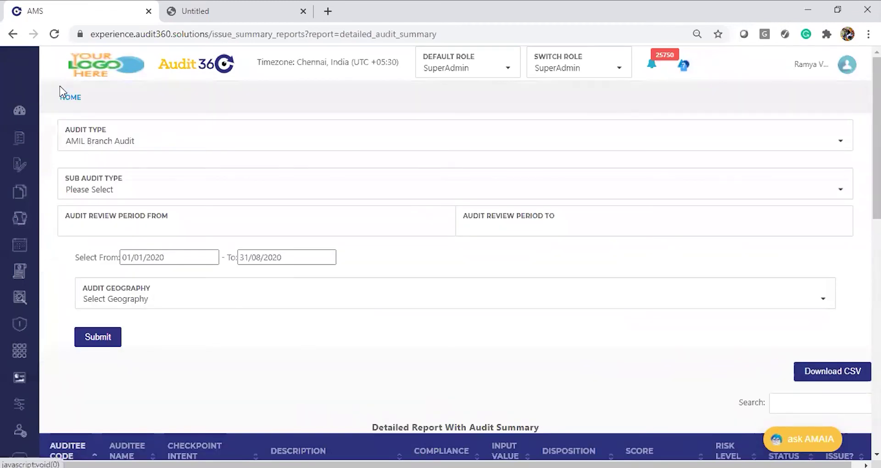
mouse_move(102, 351)
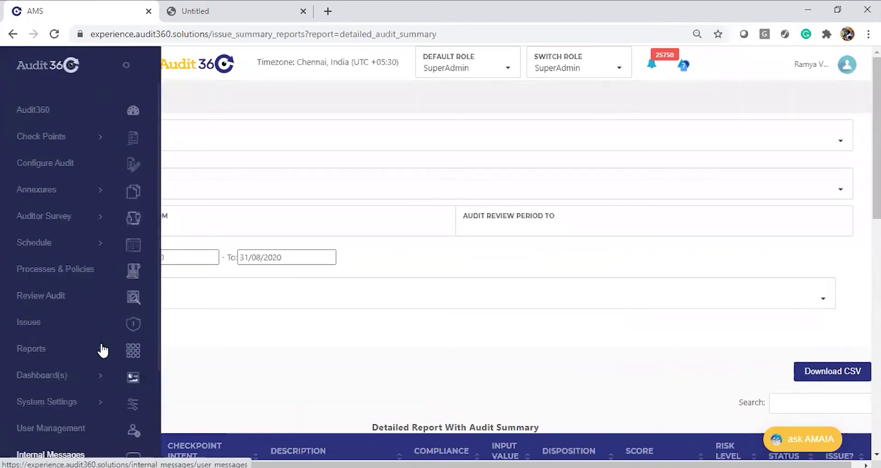
click(57, 355)
click(54, 388)
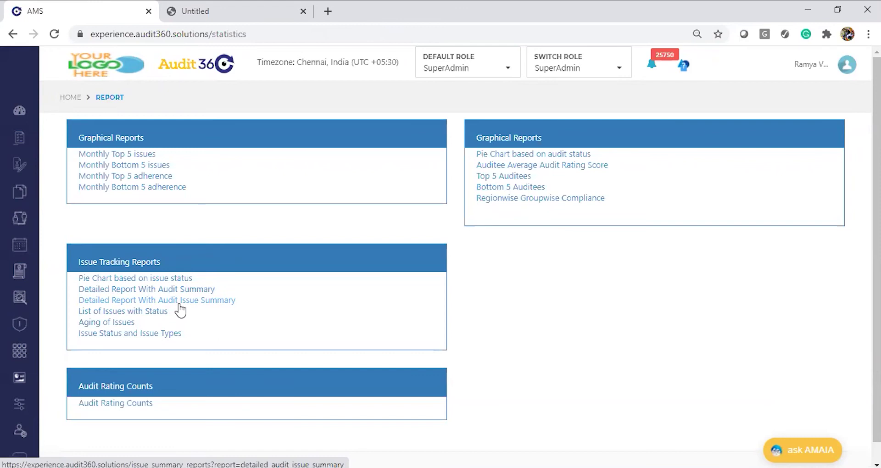
click(180, 303)
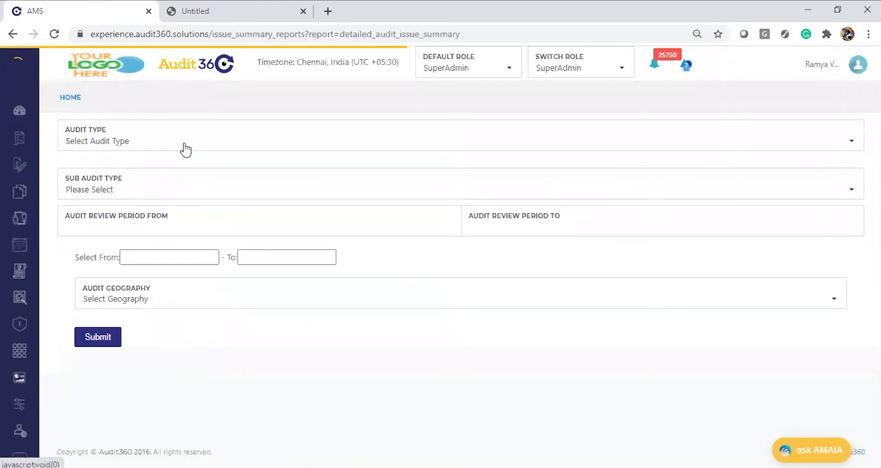
click(185, 148)
text(AMI)
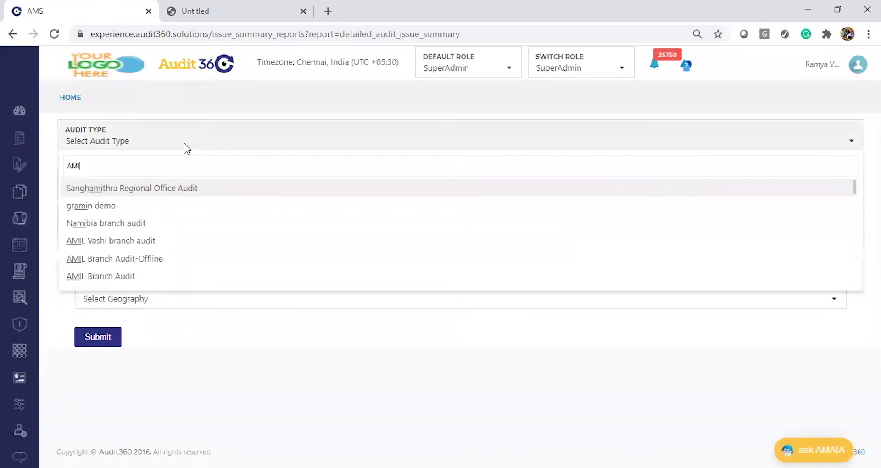
text(L)
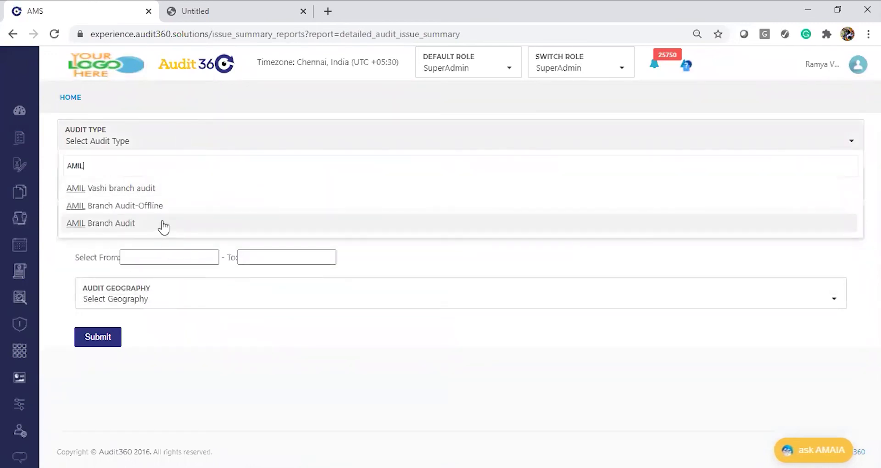
click(164, 226)
Step: Set the period from 01/01/2020 to 30/08/2020 and submit the report
click(161, 258)
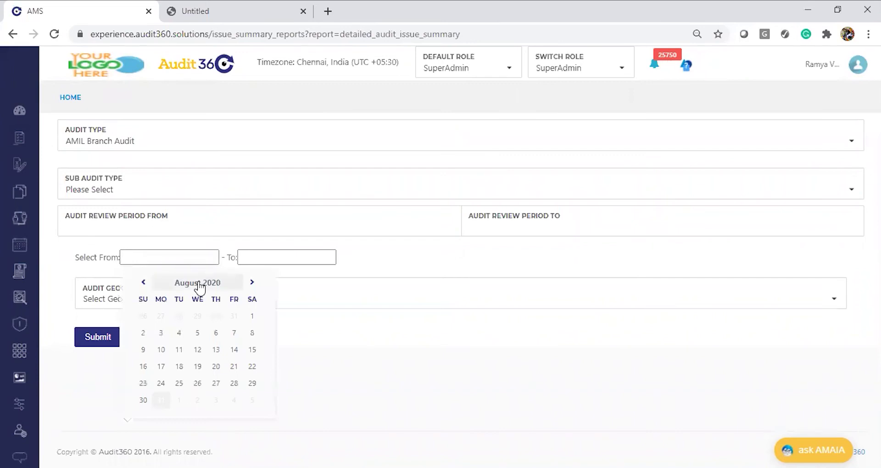
click(200, 283)
click(152, 309)
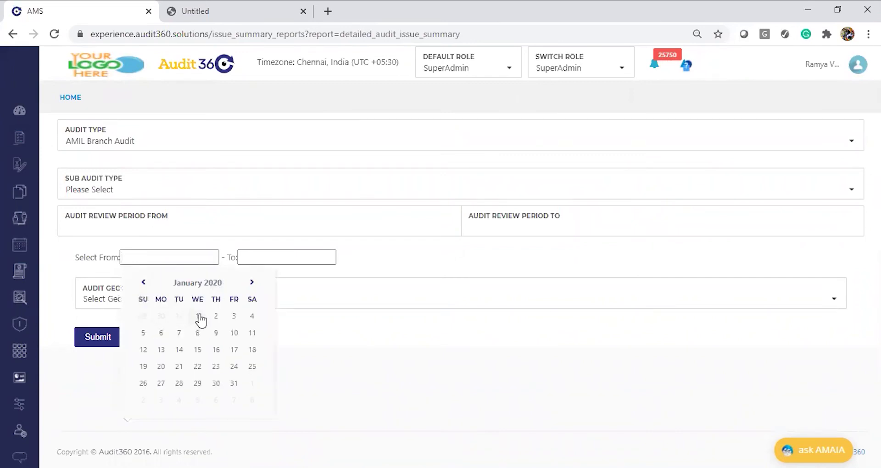
click(198, 316)
click(311, 254)
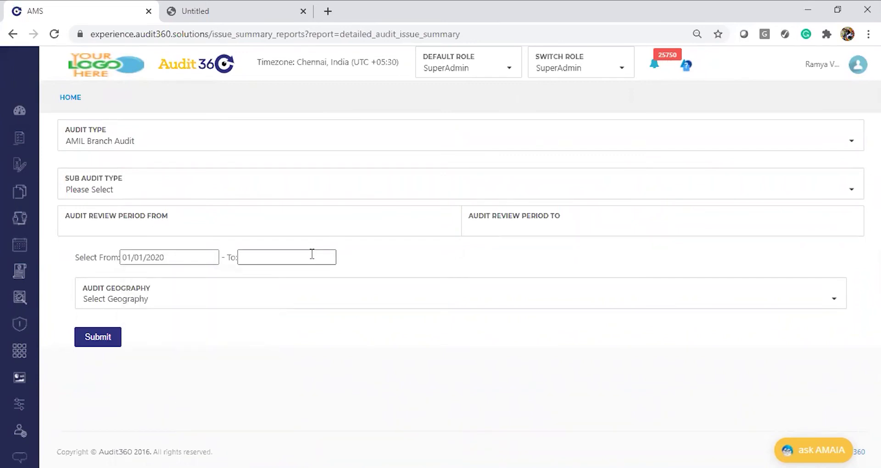
click(260, 400)
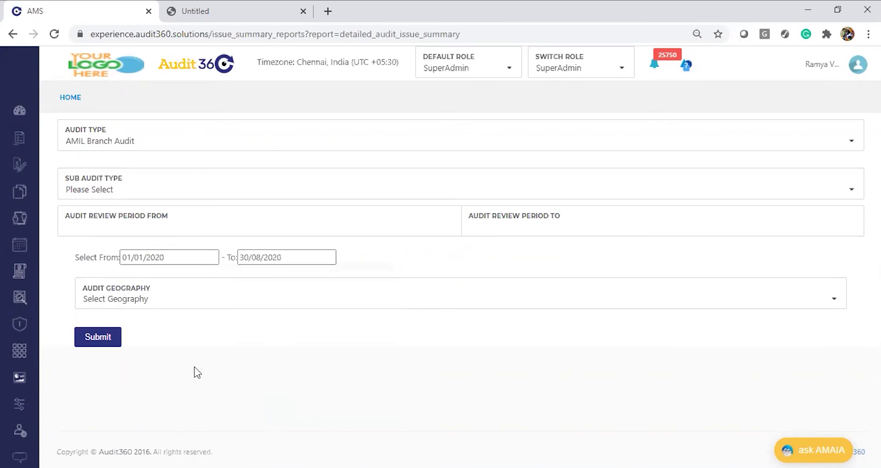
click(98, 337)
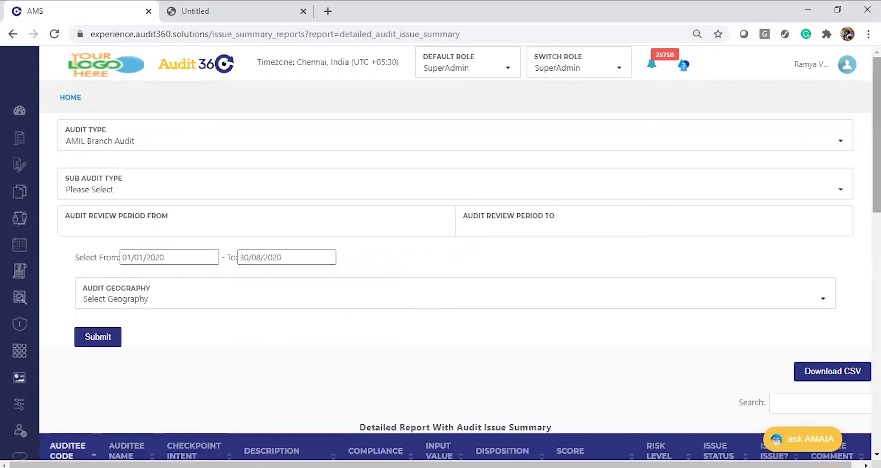
Step: Scroll through the 9-entry detailed audit issue summary table
scroll(607, 381, down, 2)
scroll(455, 273, down, 4)
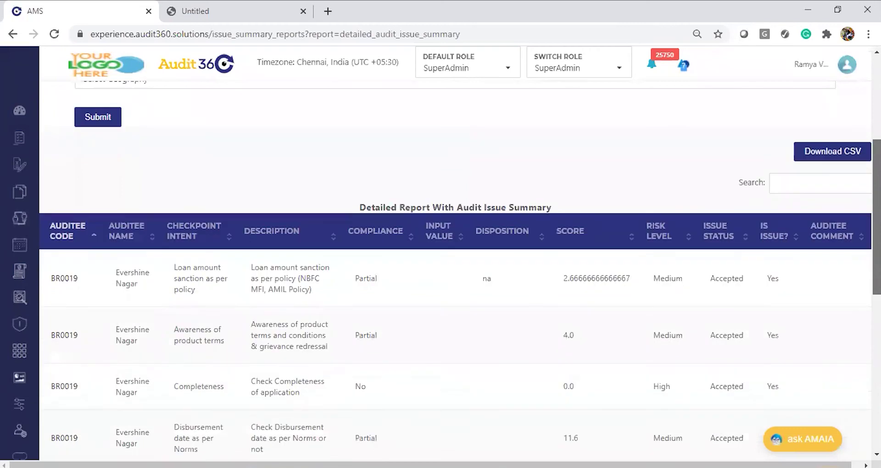
scroll(455, 273, down, 5)
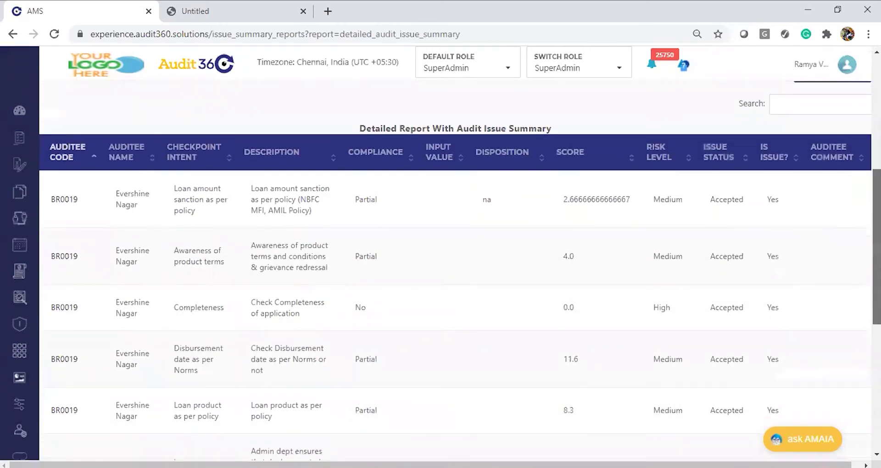
scroll(455, 273, down, 3)
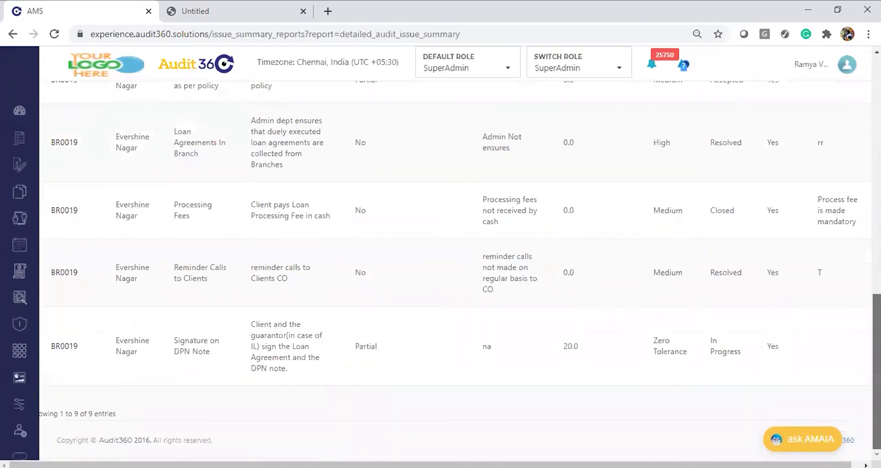
scroll(855, 214, up, 12)
scroll(855, 213, down, 3)
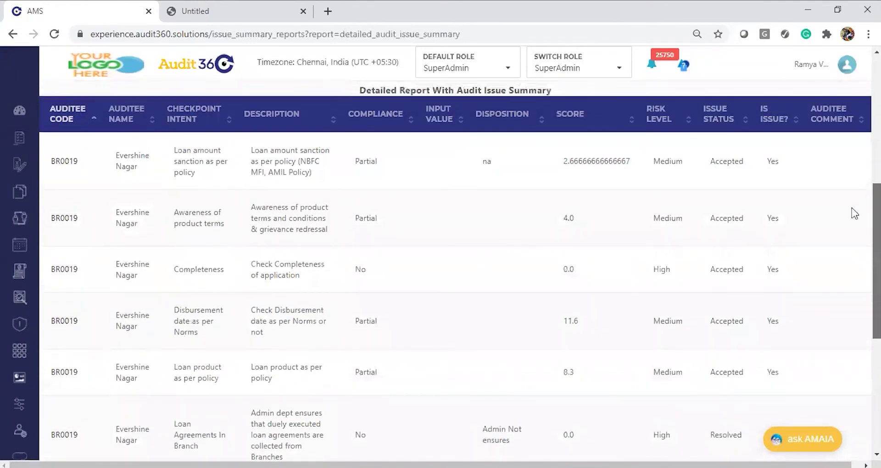
scroll(854, 214, up, 3)
scroll(854, 184, down, 1)
scroll(853, 166, up, 1)
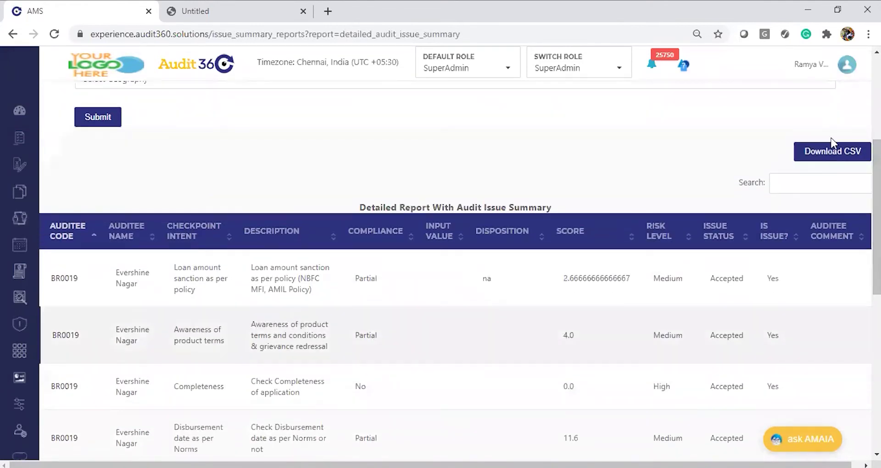
Step: Download the report as CSV and open detailed_audit_issue_summary (15) in Excel
click(822, 156)
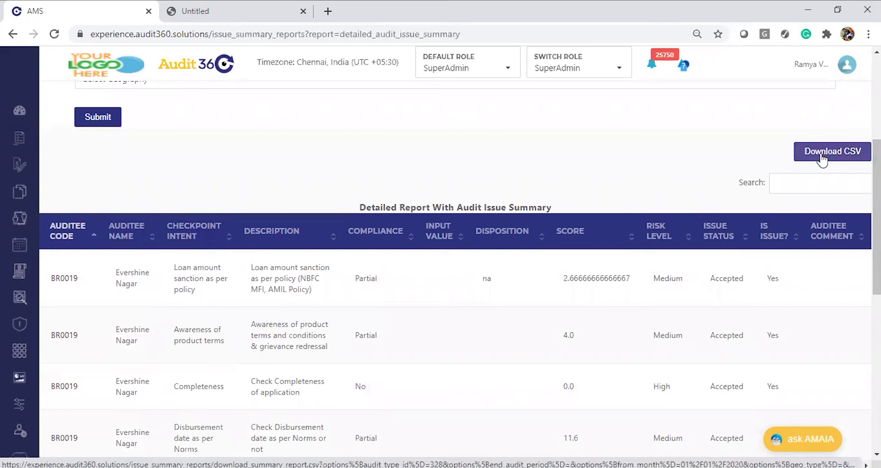
click(83, 456)
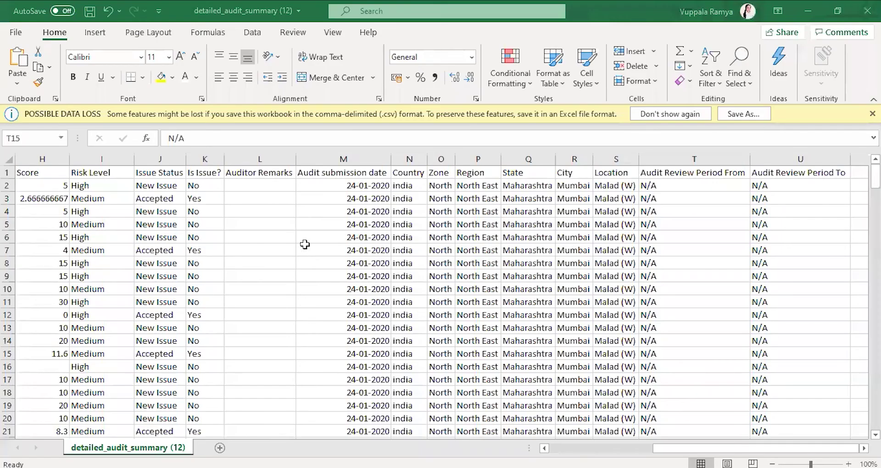
click(305, 248)
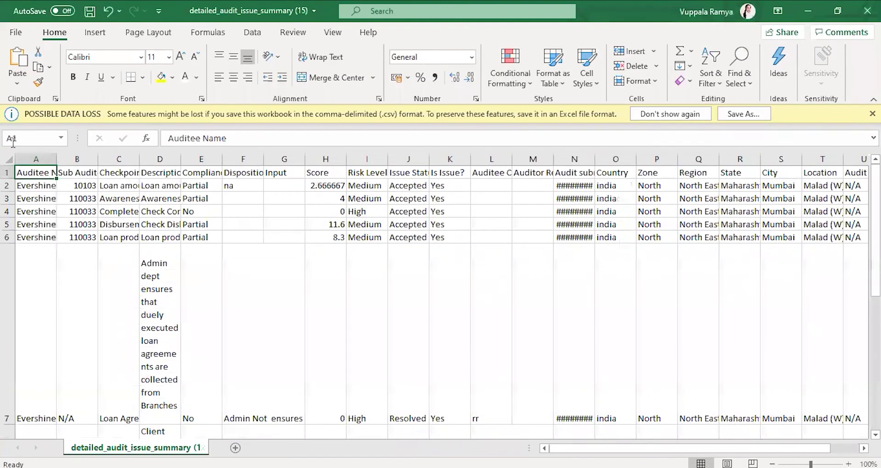
Step: Auto-fit all columns of the exported issue summary sheet, leaving text wrapping off
click(7, 156)
click(321, 57)
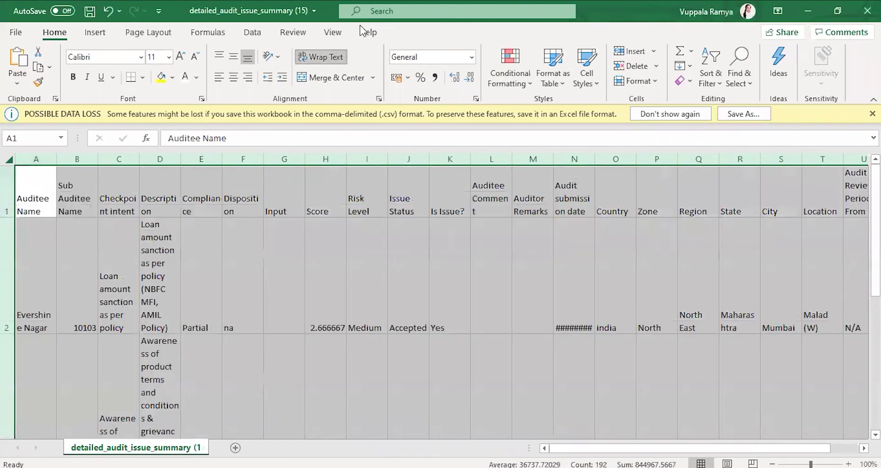
click(321, 56)
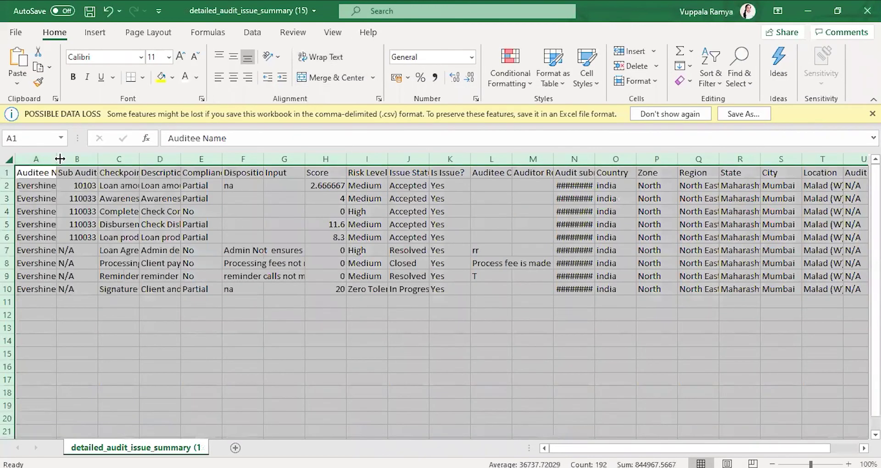
double_click(57, 159)
click(143, 178)
Step: Review the header row, the Is Issue? values, and the auditee comment and auditor remarks in row 8
key(Right)
key(Right)
key(Right)
key(Right)
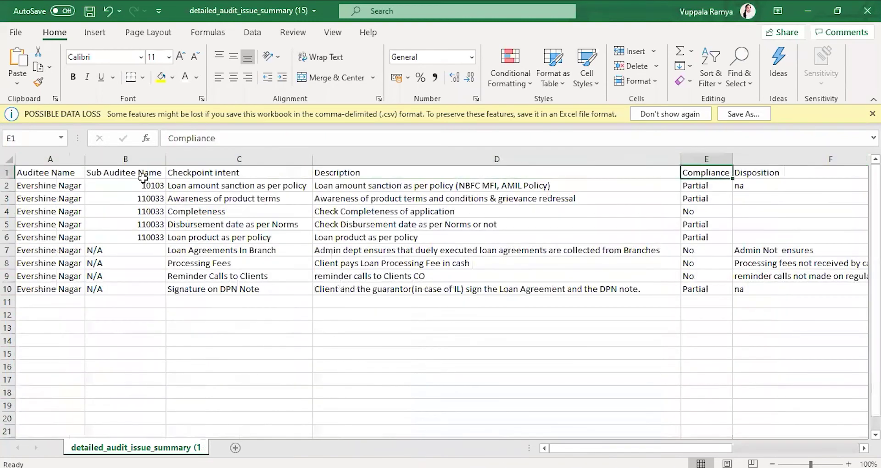
key(Left)
key(Left)
key(Left)
key(Left)
key(Left)
key(Right)
key(Right)
key(Right)
key(Right)
key(Right)
key(Right)
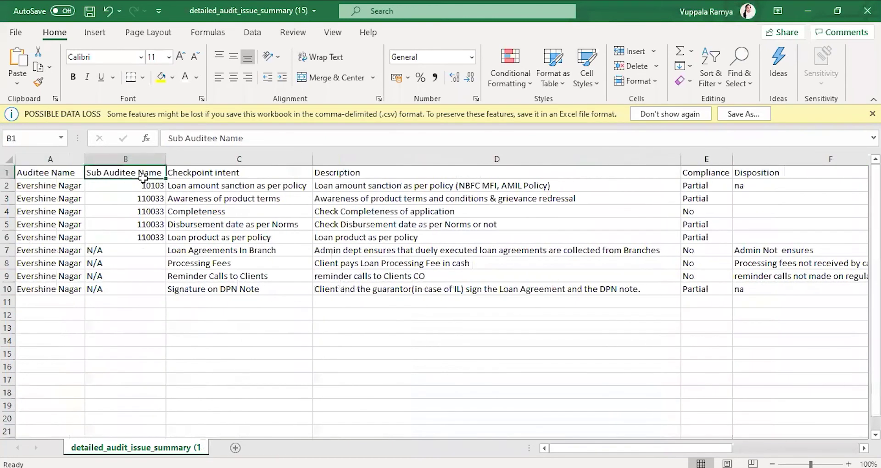
key(Right)
key(Right)
key(Right)
key(Right)
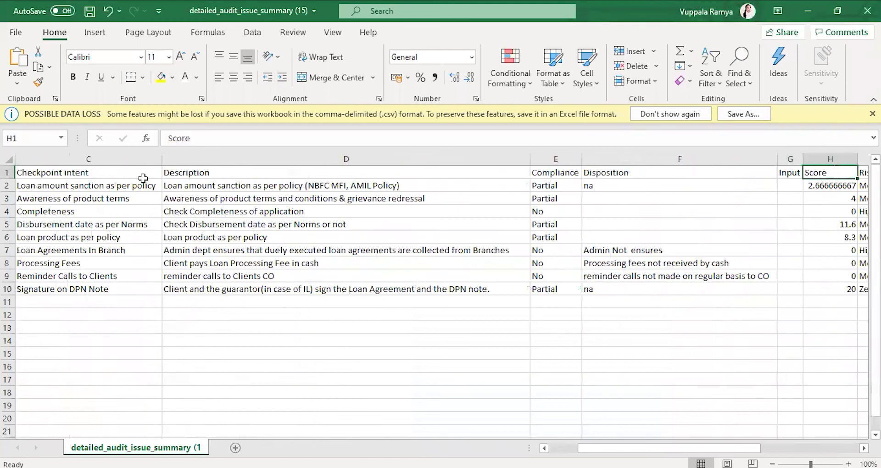
key(Right)
key(Left)
key(Left)
key(Right)
key(shift+Down)
key(shift+Down)
key(shift+Down)
key(shift+Down)
key(shift+Down)
key(shift+Down)
key(shift+Down)
key(shift+Down)
key(shift+Down)
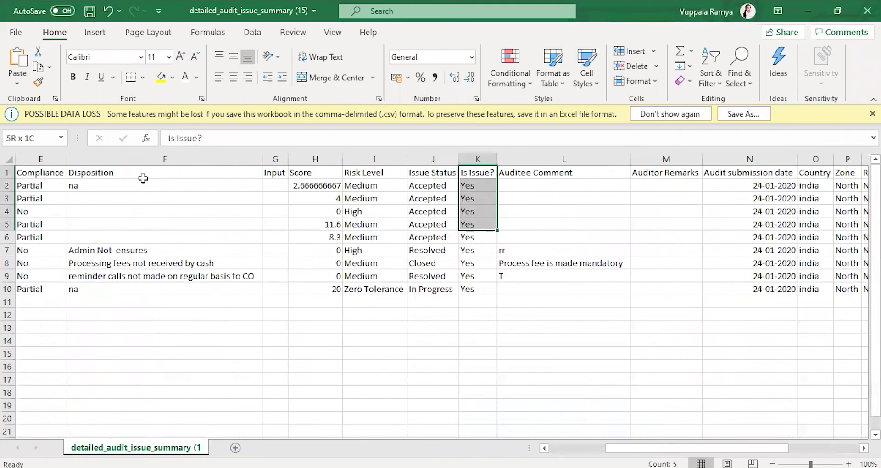
key(Right)
key(Down)
key(Down)
key(Down)
key(Down)
key(Down)
key(Down)
key(Down)
key(Right)
key(Left)
key(Right)
key(Left)
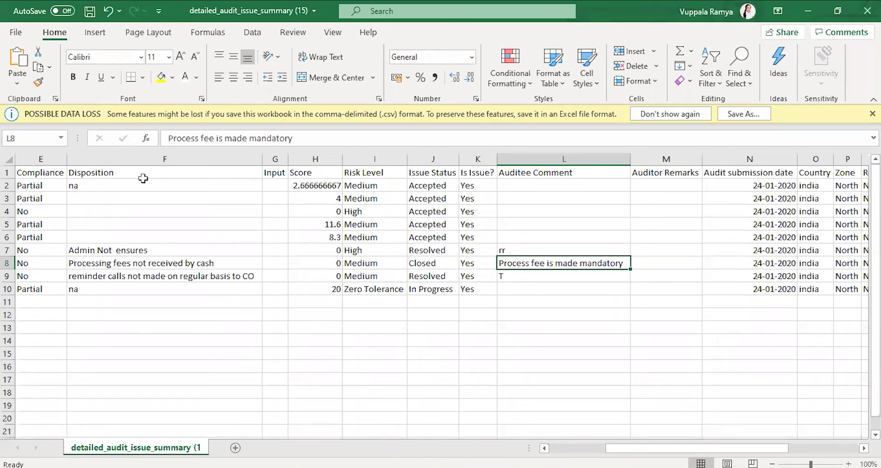
Step: Check the rr comment in L7 and the row 6 values from Country to Issue Status
key(Up)
key(Up)
key(Down)
key(Down)
key(Up)
key(Right)
key(Left)
key(Right)
key(Up)
key(Up)
key(Up)
key(Up)
key(Down)
key(Down)
key(Down)
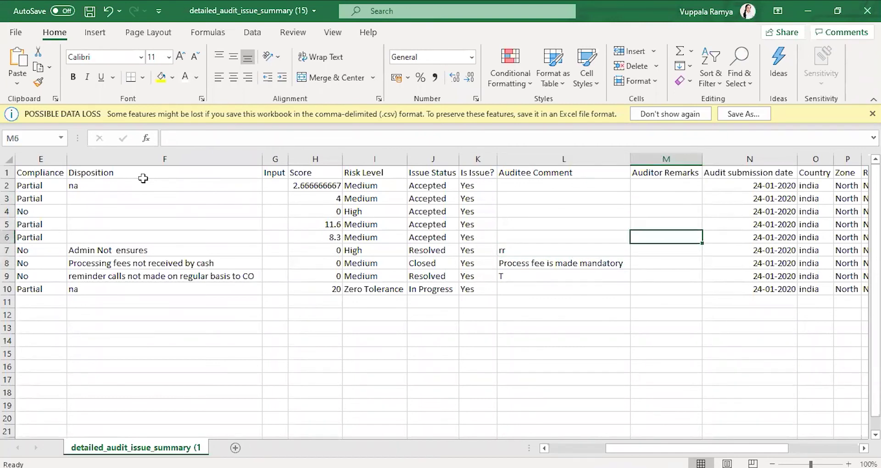
key(Right)
key(Right)
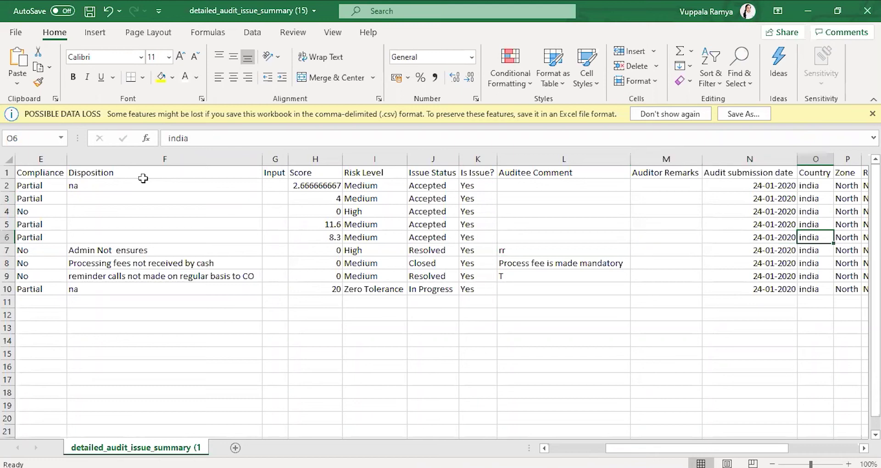
key(Right)
key(Right)
key(Right)
key(Right)
key(Right)
key(Right)
key(Right)
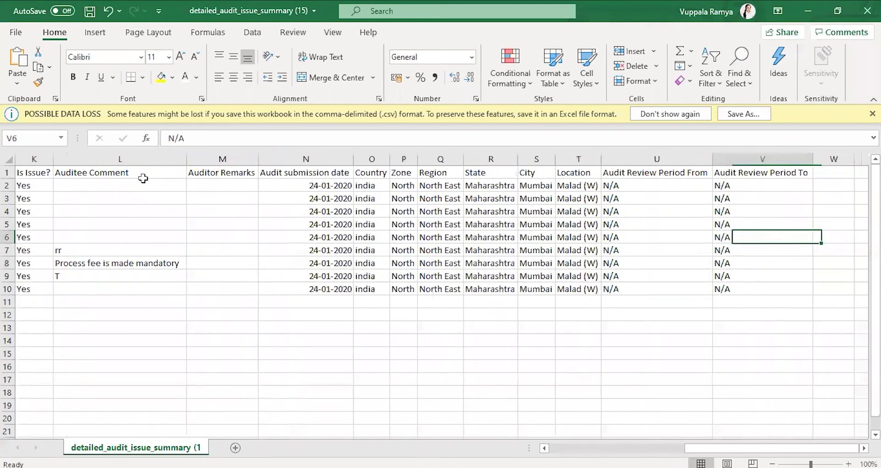
key(Left)
key(Left)
key(Left)
key(Left)
key(Left)
key(Left)
key(Left)
key(Left)
key(Left)
key(Left)
key(Left)
key(Left)
key(Left)
key(Right)
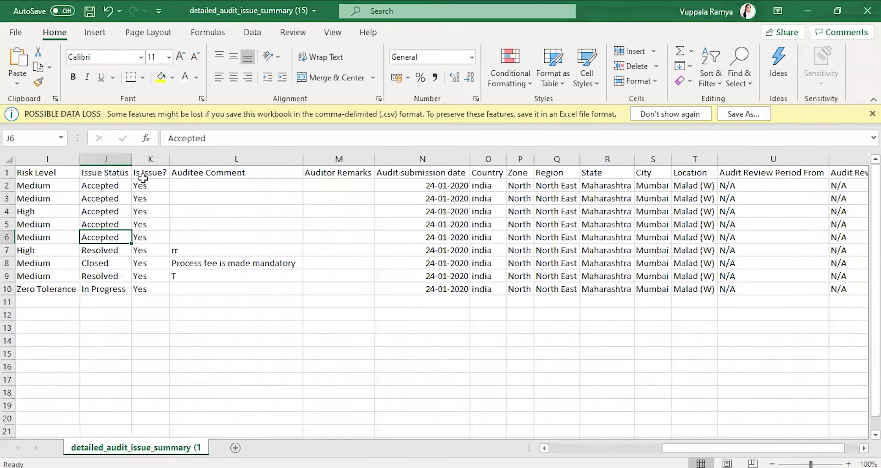
Step: Review the Issue Status values in column J (Resolved, In Progress), then return to the browser report
click(109, 158)
click(104, 208)
key(Down)
key(Down)
key(Down)
key(Down)
key(Down)
key(Up)
key(Up)
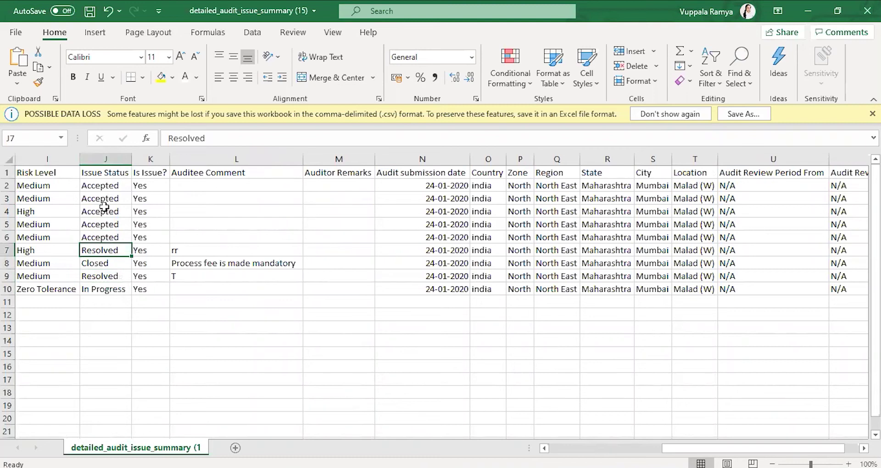
key(Down)
key(Down)
key(Down)
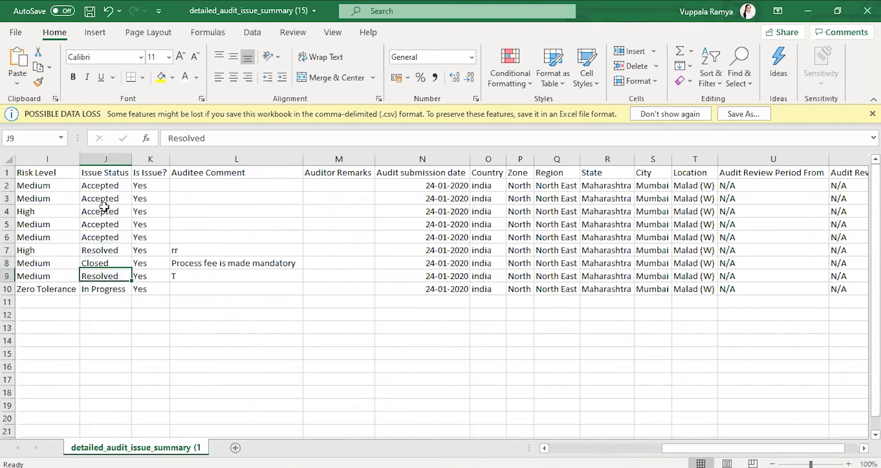
key(Up)
key(Up)
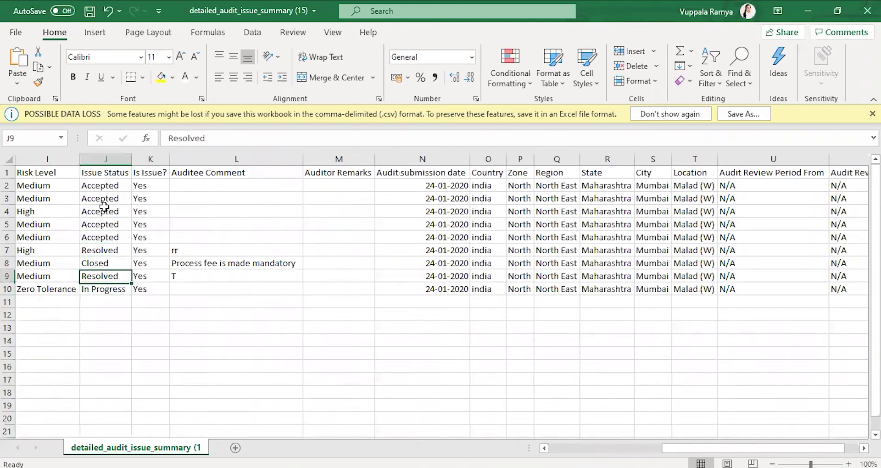
key(ctrl+Up)
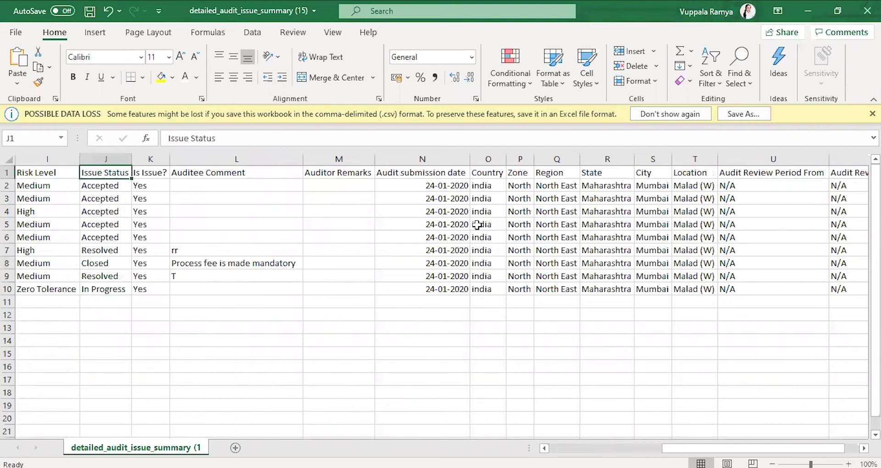
key(alt+Tab)
key(alt+Tab)
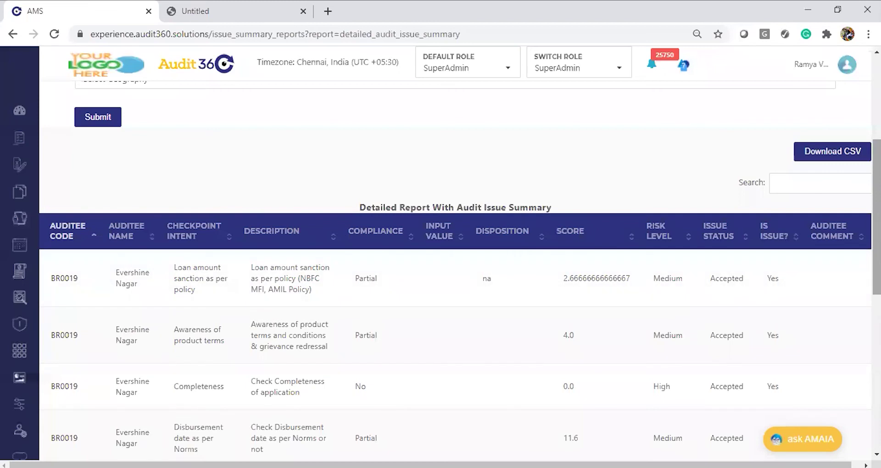
Step: Open the List of Issues with Status report from Reports > Basic Reports, after checking the to-do list
scroll(213, 222, up, 5)
mouse_move(122, 419)
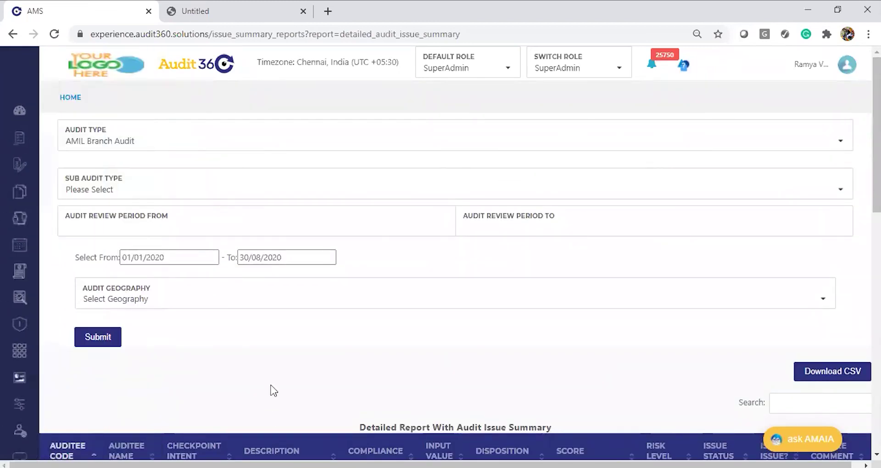
mouse_move(15, 331)
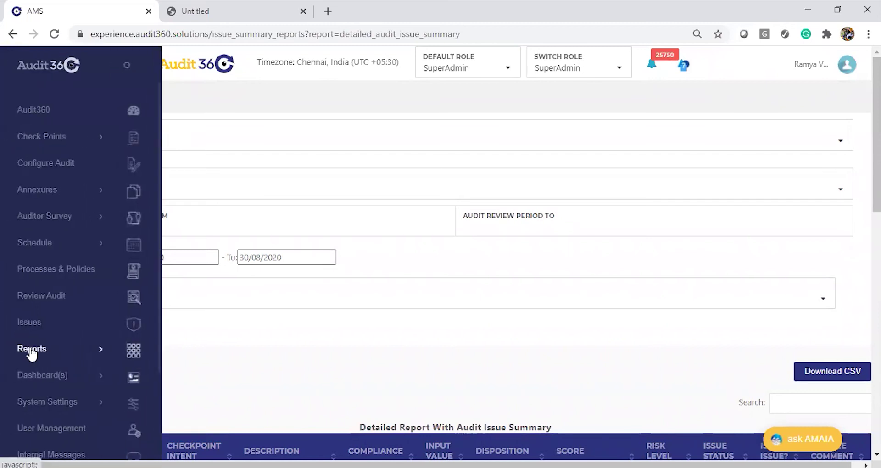
click(31, 352)
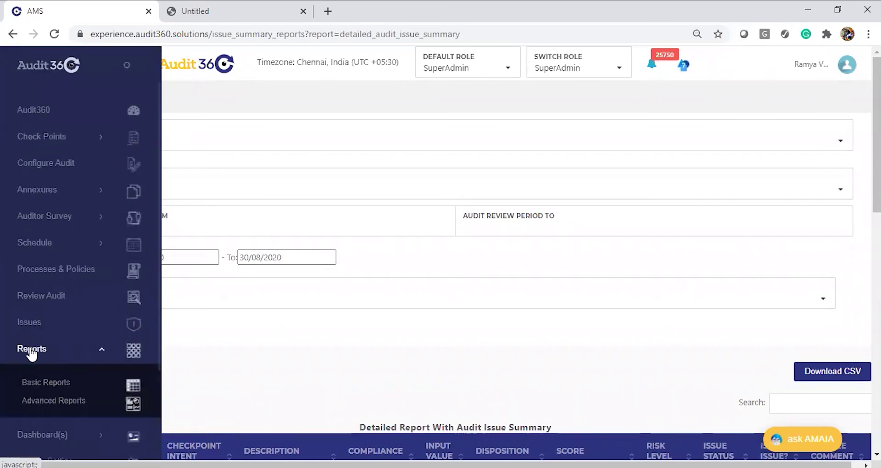
click(54, 384)
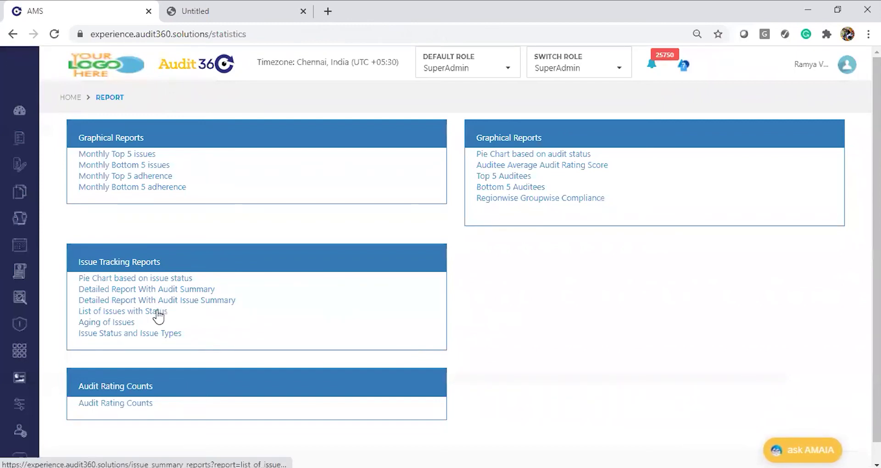
key(alt+Tab)
key(alt+Tab)
key(alt+Tab)
key(alt+Tab)
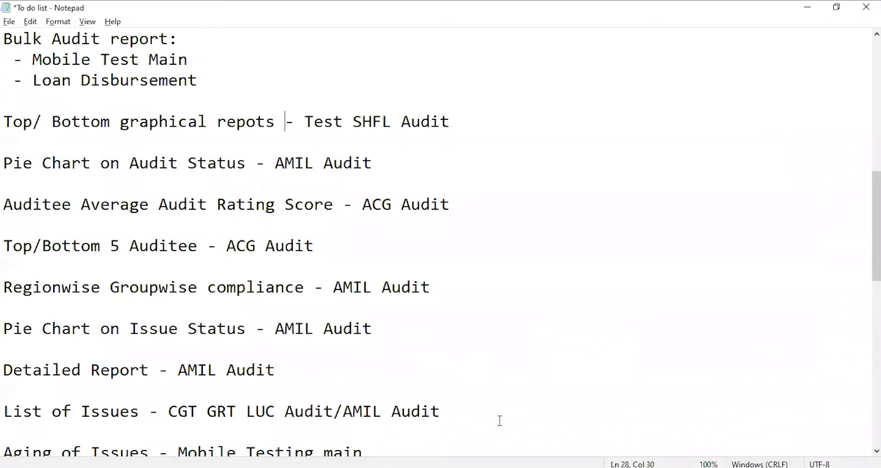
key(alt+Tab)
click(131, 312)
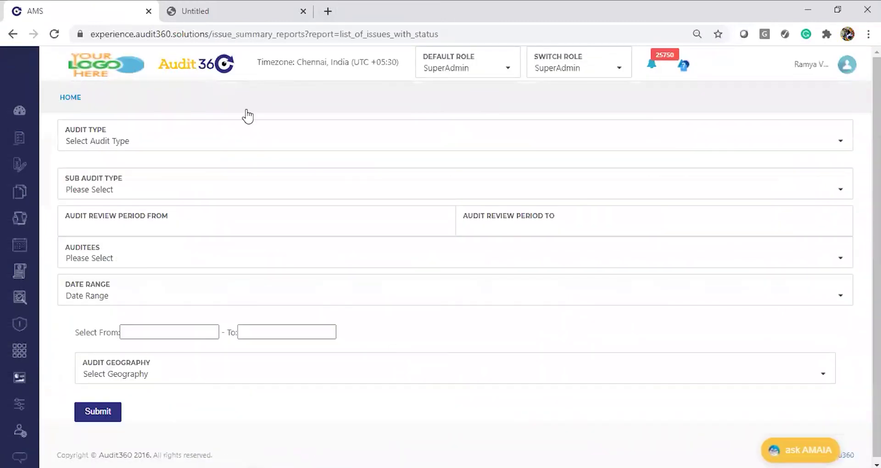
Step: Run the report with CGT GRT LUC Audit type and dates 01/08/2020 to 30/08/2020
click(250, 146)
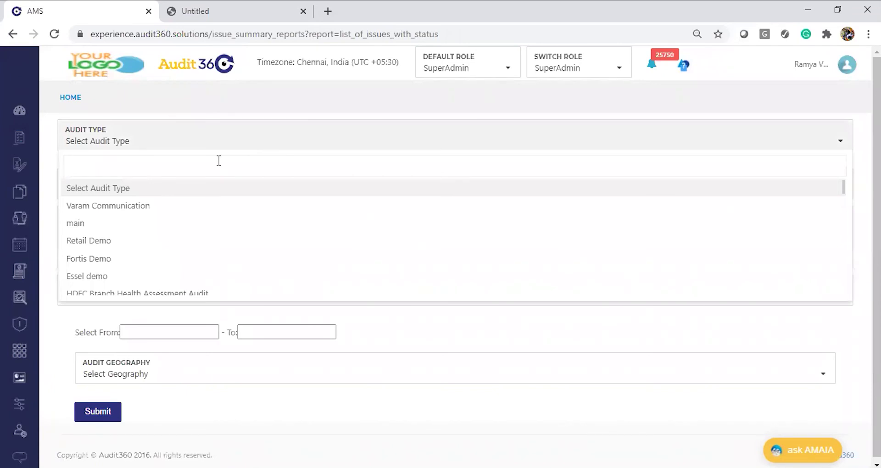
text(CGT)
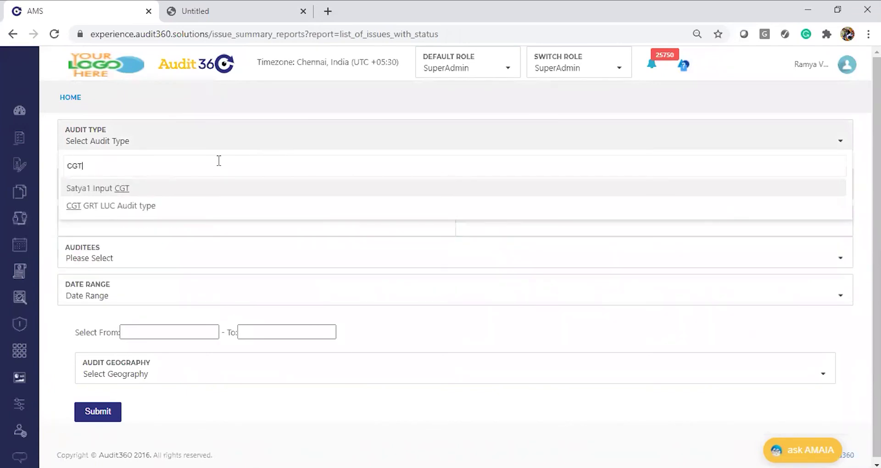
click(108, 206)
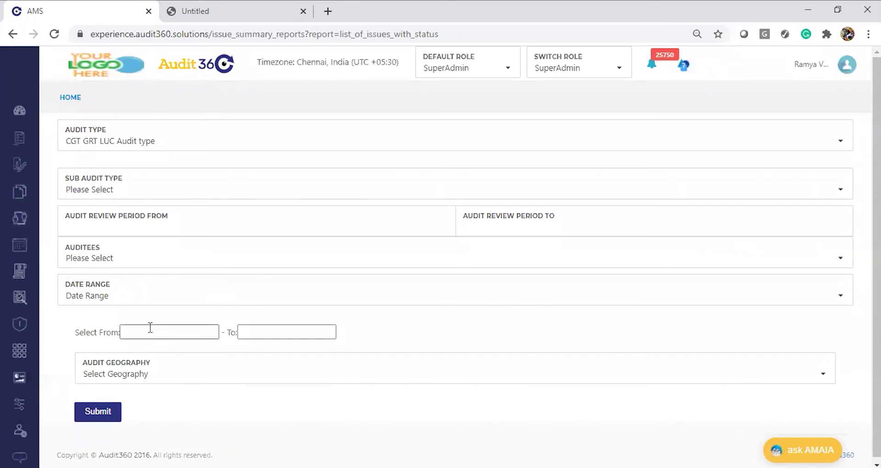
click(152, 332)
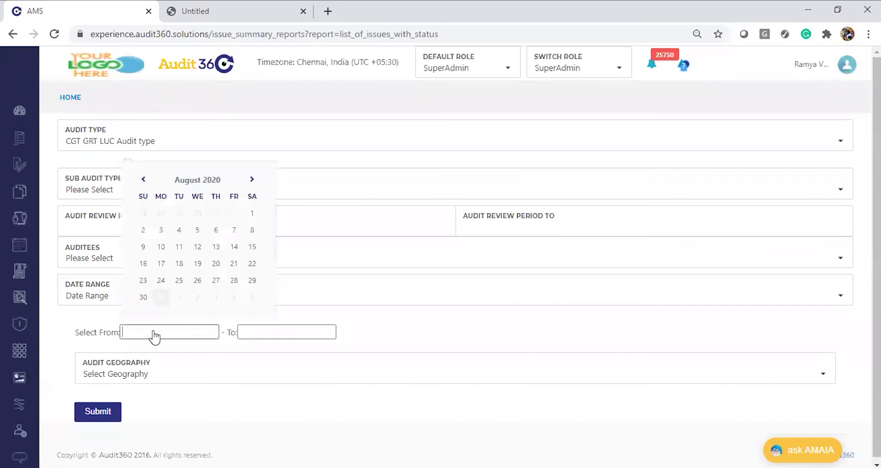
click(197, 181)
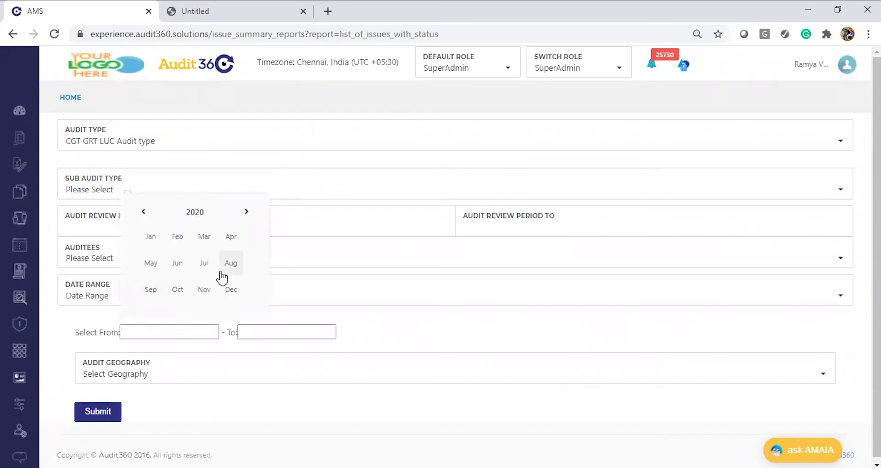
click(223, 276)
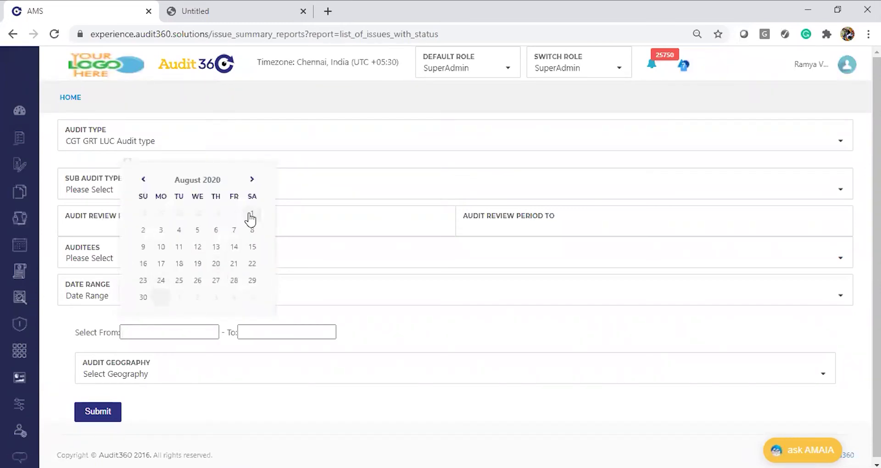
click(251, 215)
click(265, 334)
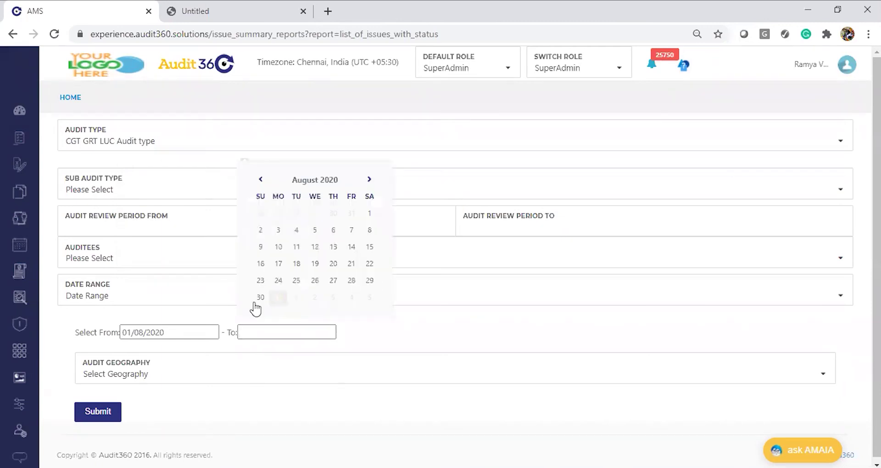
click(260, 298)
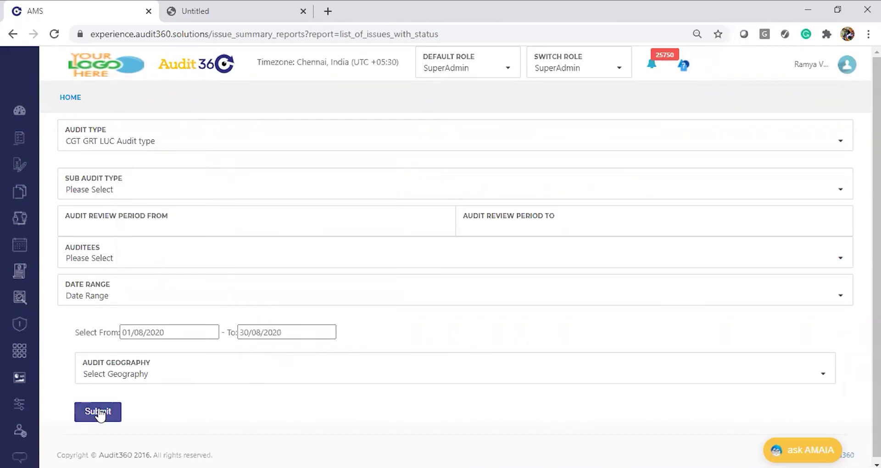
click(99, 412)
Step: Scroll through the results to read the AUG summary showing 2 new issues for Malad (W), Mumbai
scroll(496, 335, down, 5)
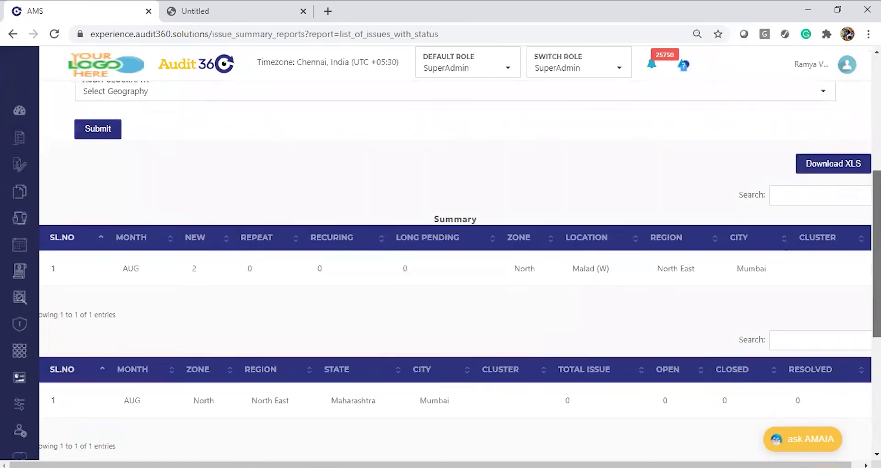
scroll(455, 271, up, 1)
scroll(455, 271, down, 6)
scroll(455, 270, up, 4)
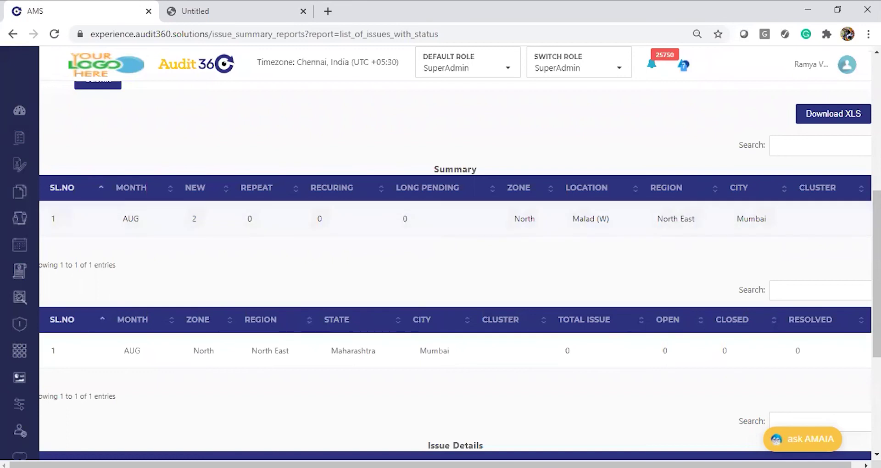
scroll(388, 201, down, 2)
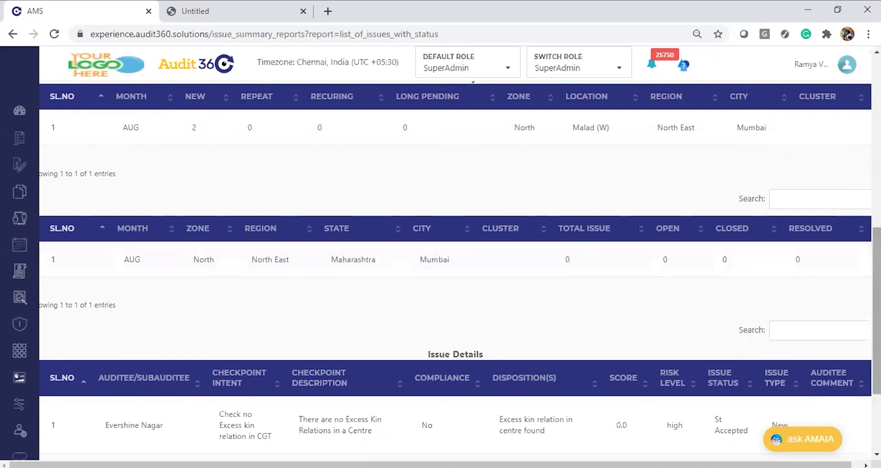
scroll(455, 271, down, 3)
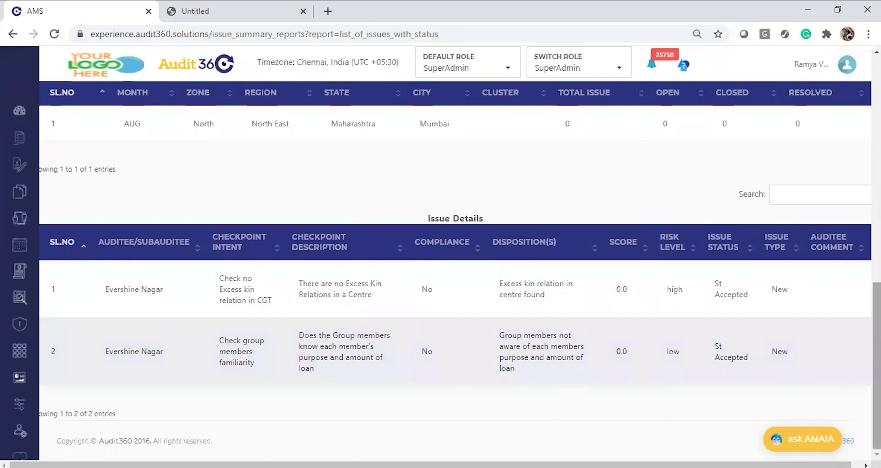
scroll(456, 266, up, 8)
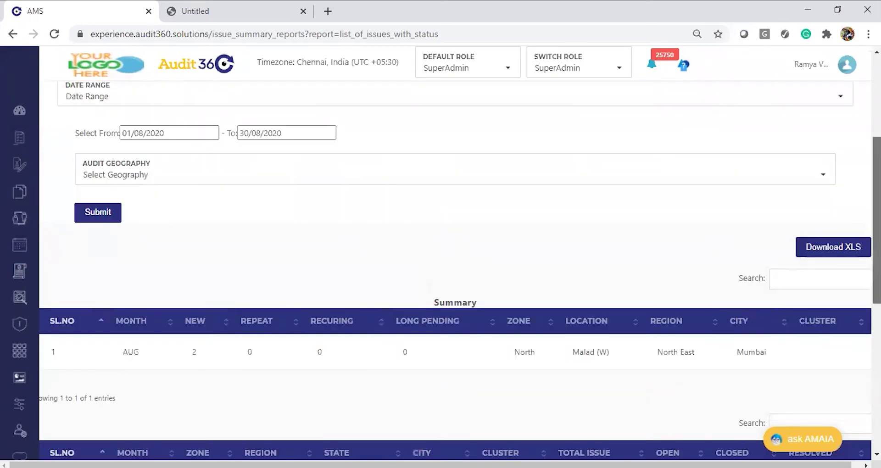
scroll(455, 271, down, 7)
scroll(455, 271, up, 9)
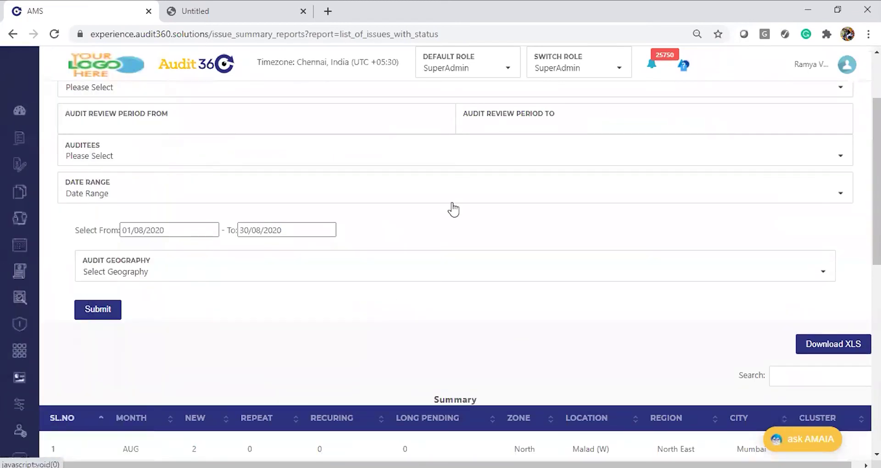
scroll(455, 257, up, 2)
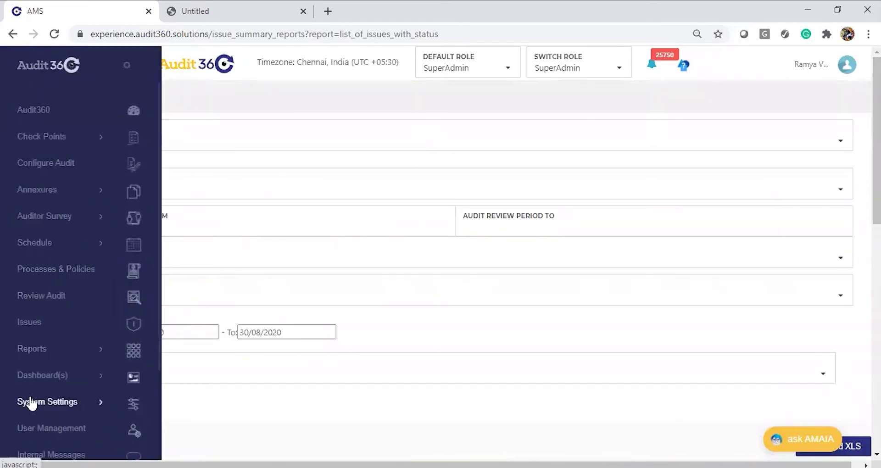
Step: Go to the home dashboard, then open Aging of Issues from Reports > Basic Reports
click(70, 97)
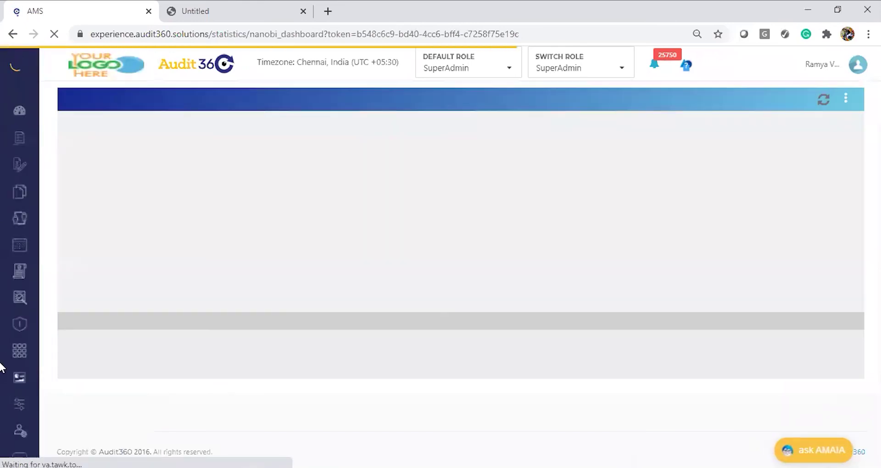
mouse_move(12, 362)
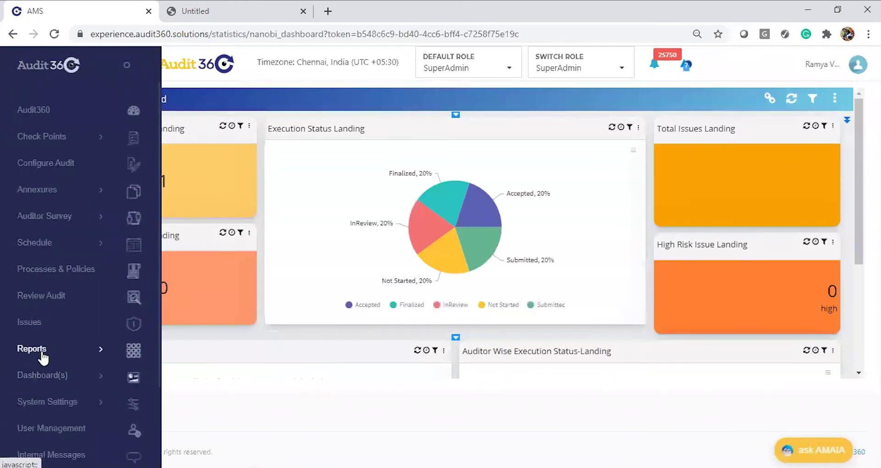
click(44, 358)
click(47, 391)
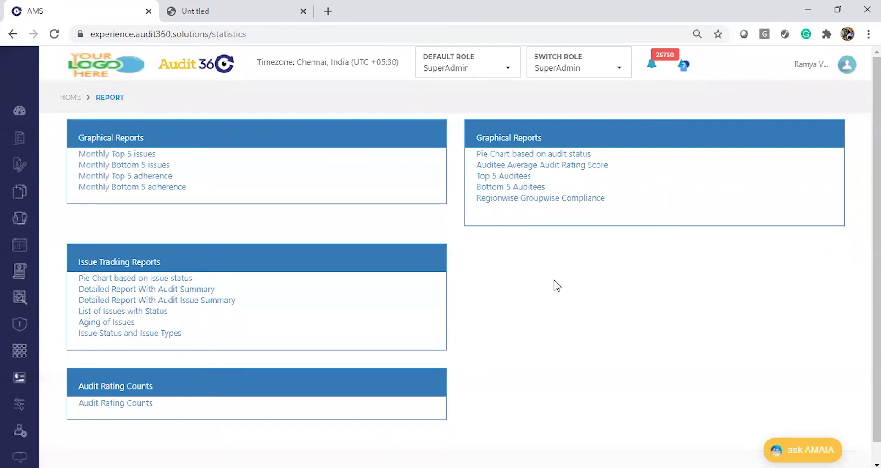
click(126, 325)
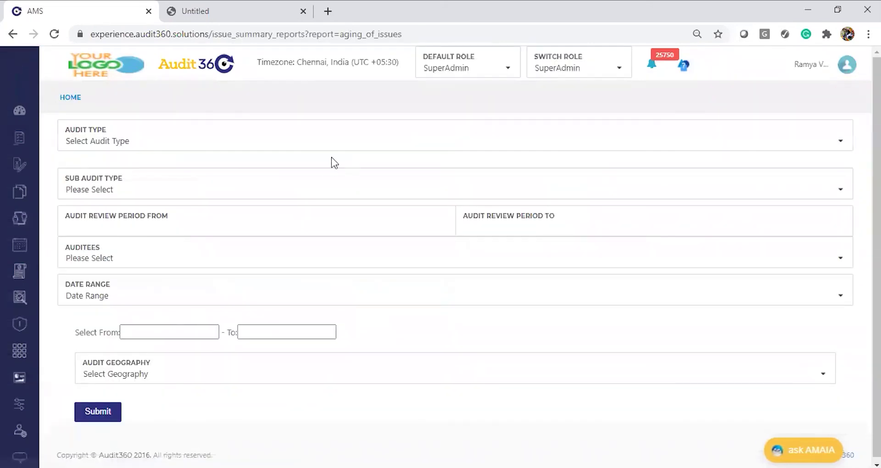
Step: Generate the Aging of Issues report for Mobile Test Main from 01/01/2020 to 30/08/2020
key(alt+Tab)
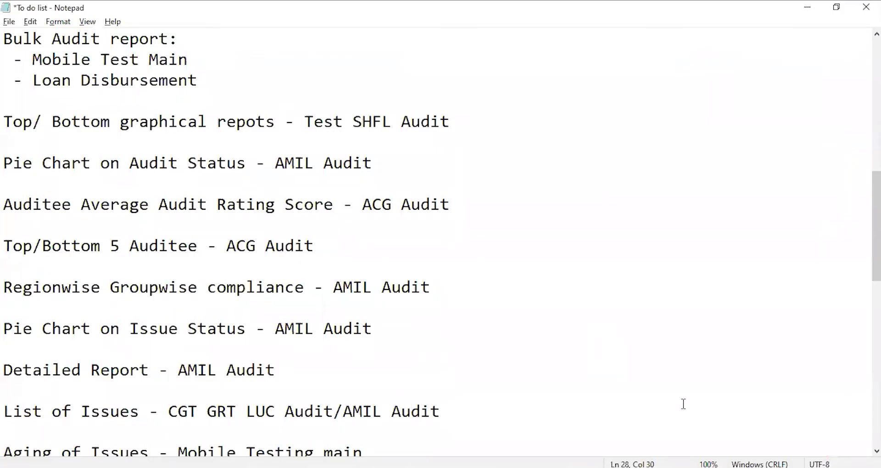
key(alt+Tab)
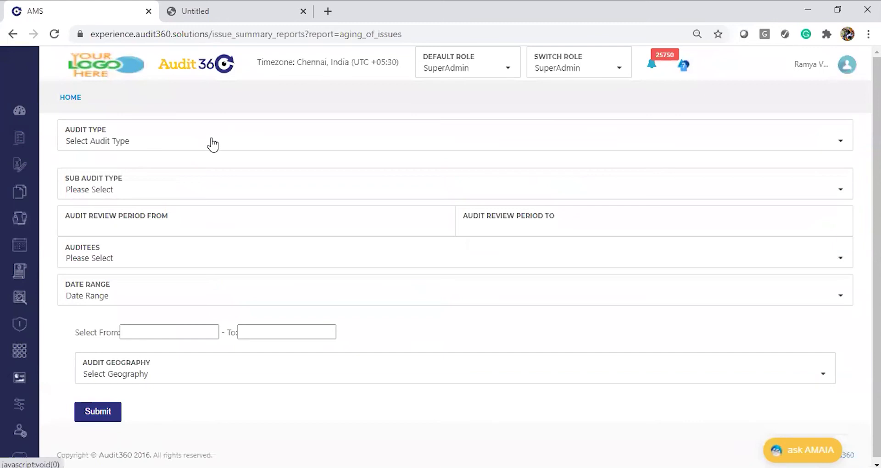
click(212, 145)
text(mobil)
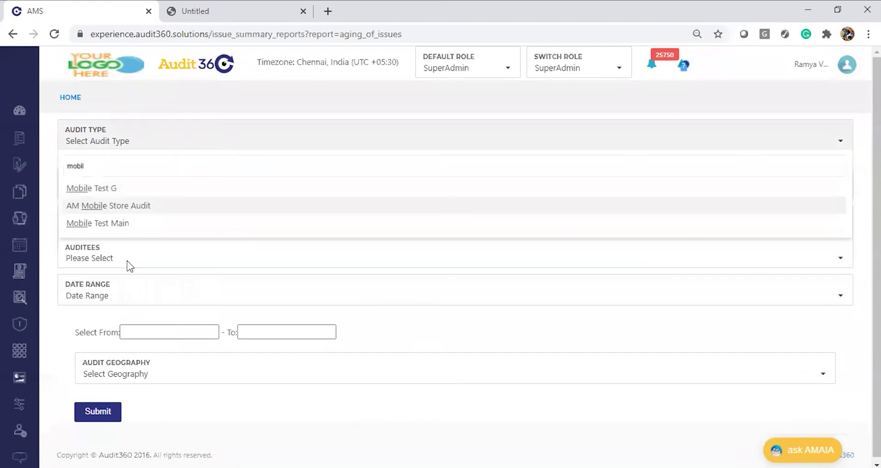
click(114, 225)
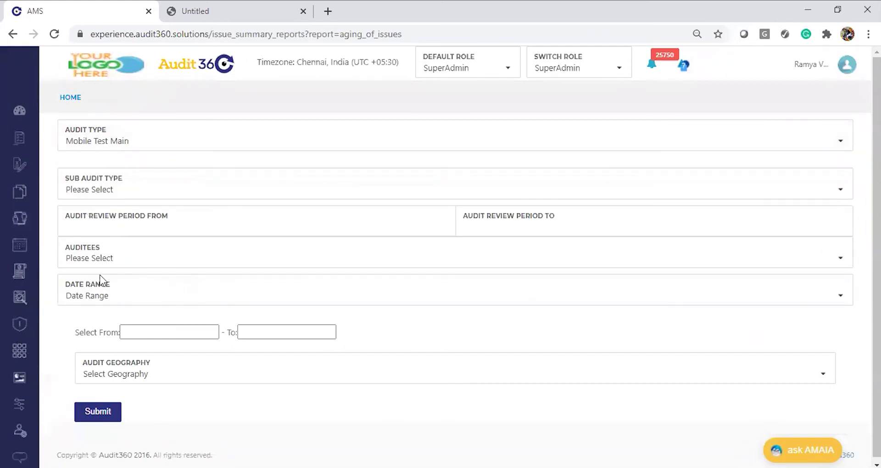
click(129, 332)
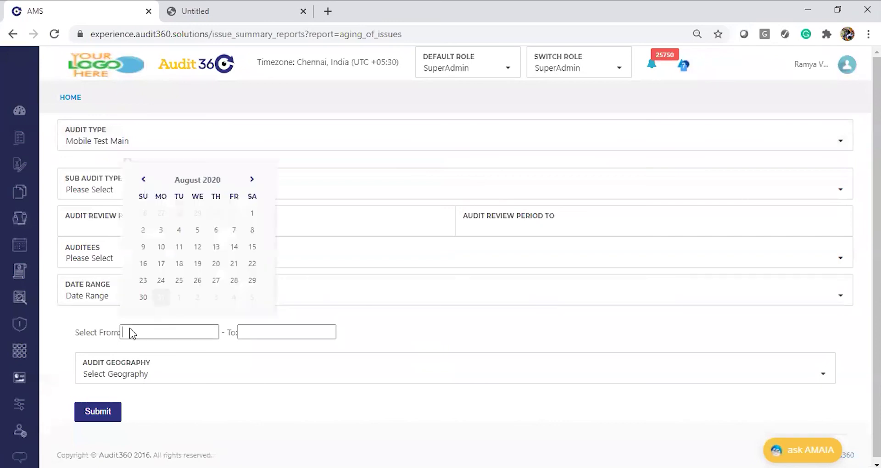
click(204, 185)
click(155, 232)
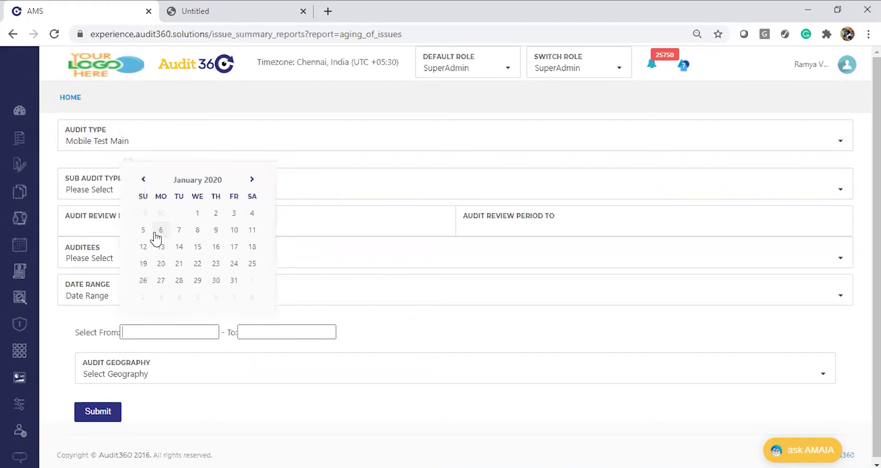
click(198, 214)
click(270, 333)
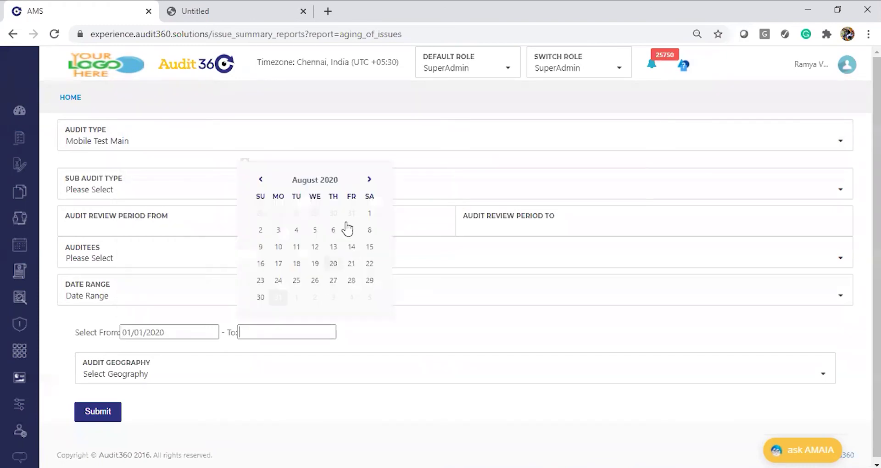
click(261, 298)
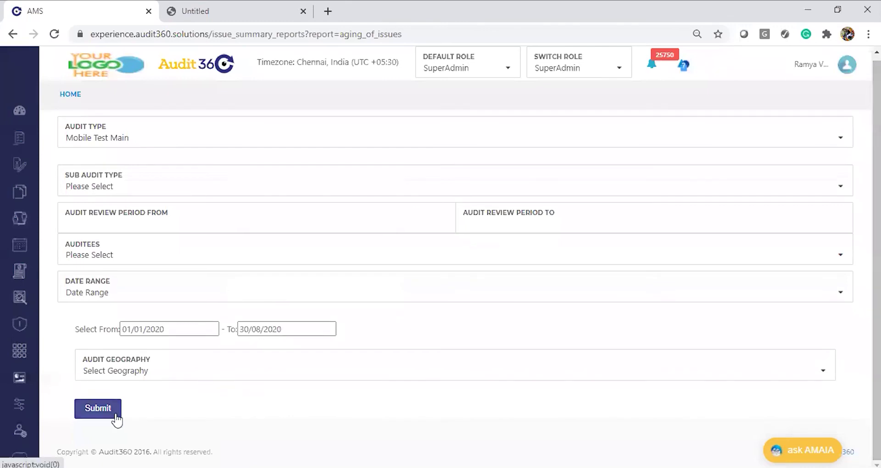
click(98, 409)
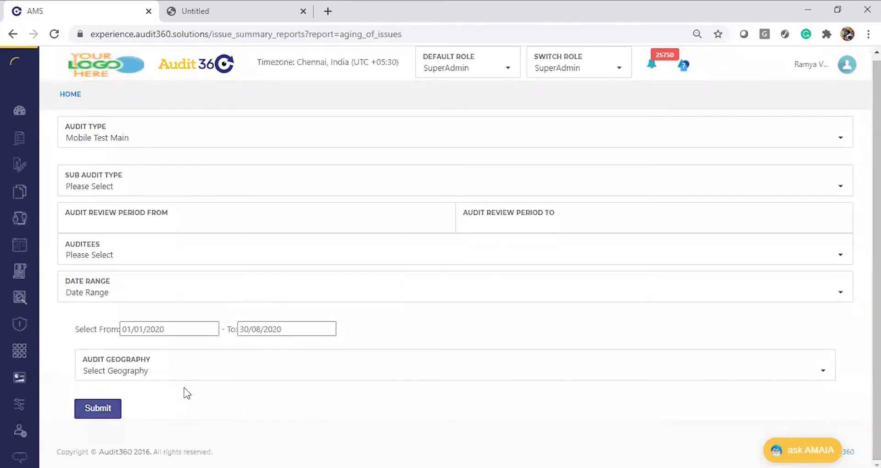
Step: Scroll through the aging Summary and Issue Details rows for JP Nagar Main issues
scroll(455, 271, down, 7)
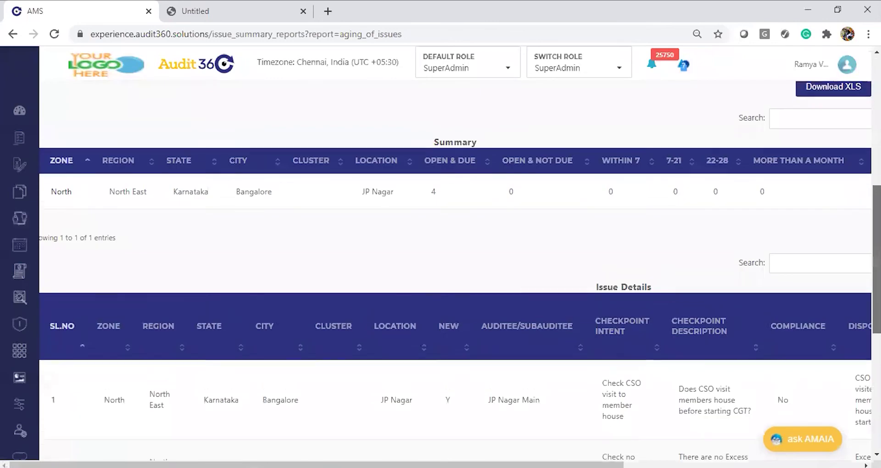
scroll(454, 271, up, 1)
scroll(455, 271, down, 4)
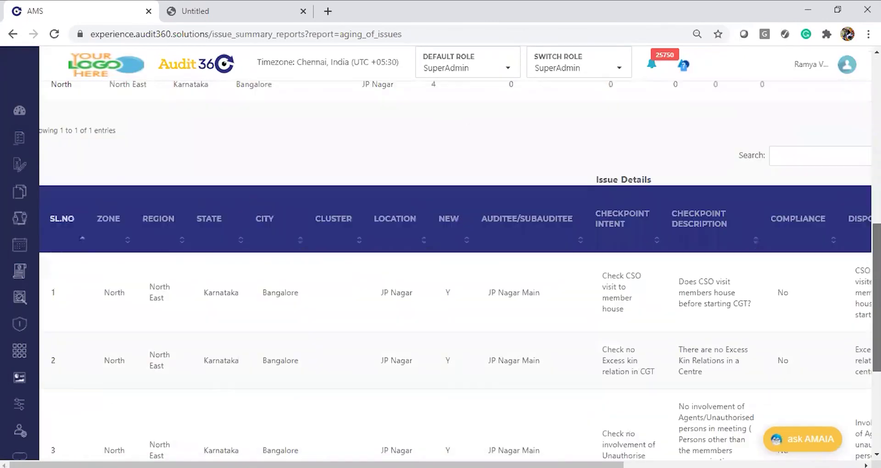
scroll(455, 271, up, 3)
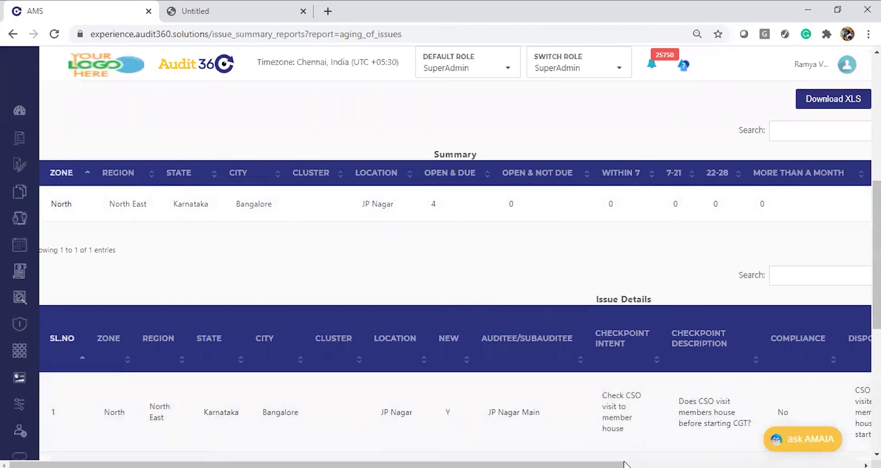
drag(623, 464, 596, 465)
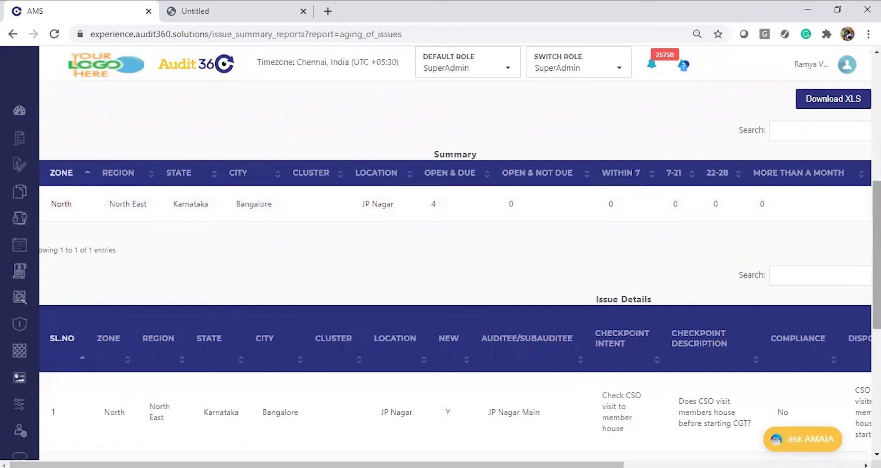
scroll(640, 175, down, 1)
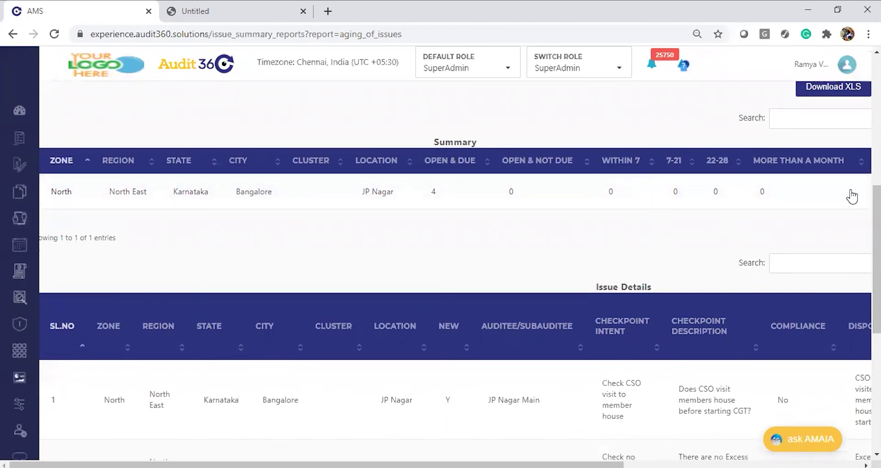
drag(877, 260, 877, 284)
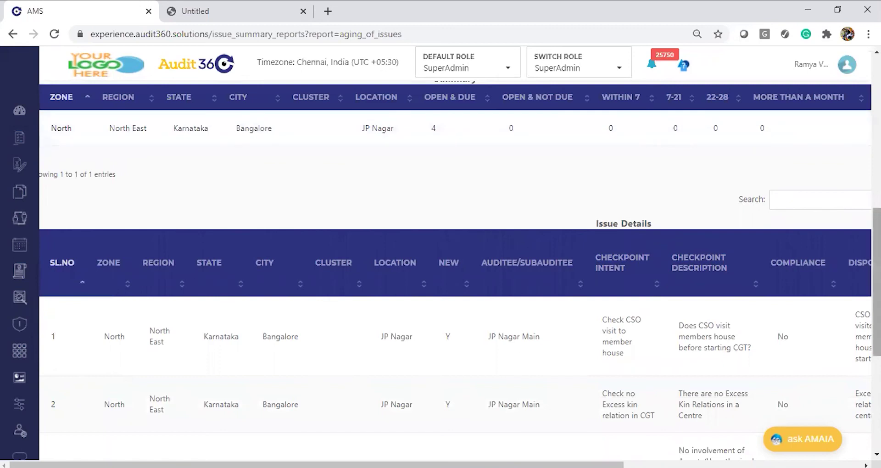
scroll(460, 271, down, 2)
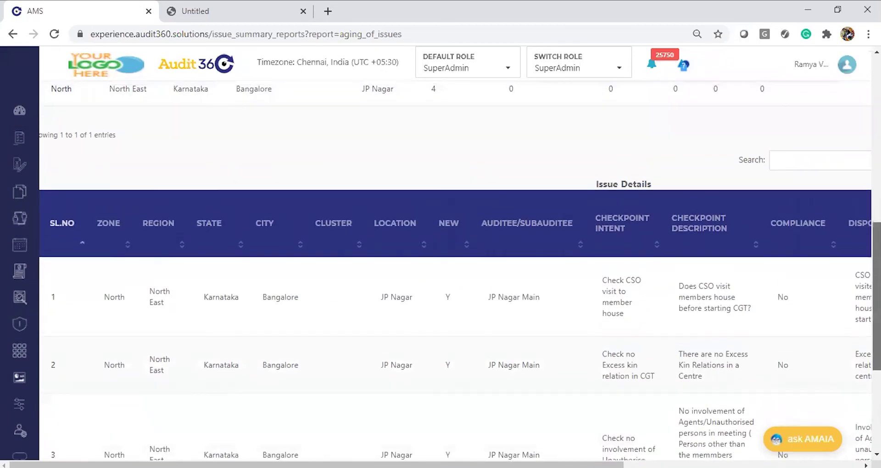
scroll(460, 272, down, 2)
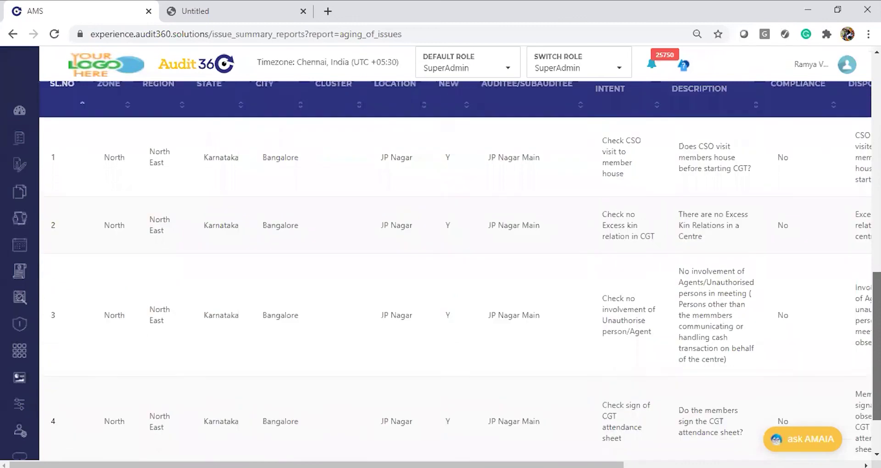
scroll(460, 271, up, 1)
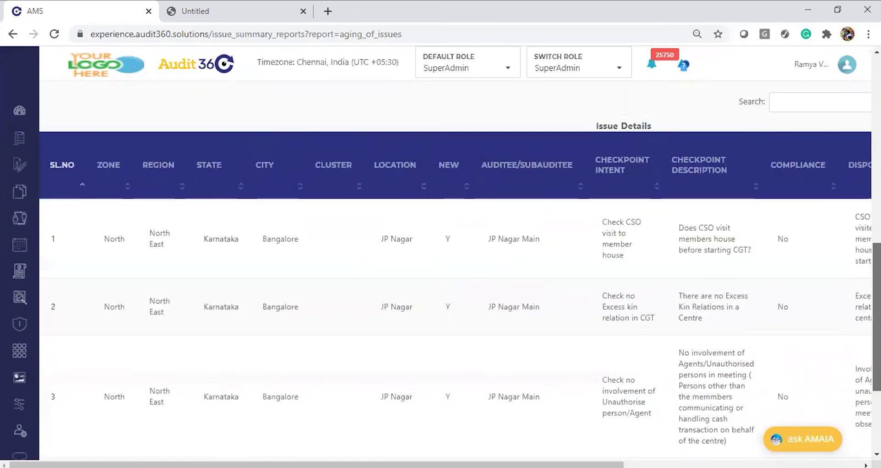
scroll(460, 271, down, 1)
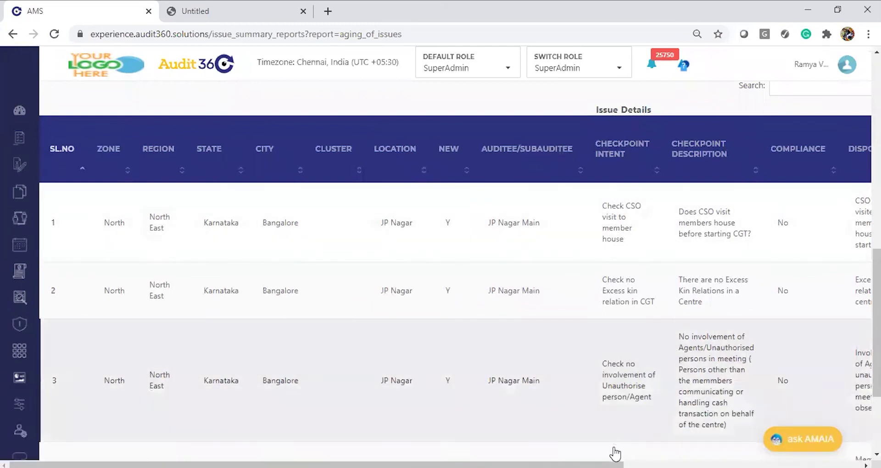
Step: Scroll the Issue Details table right to read the Disposition and aging columns
click(659, 464)
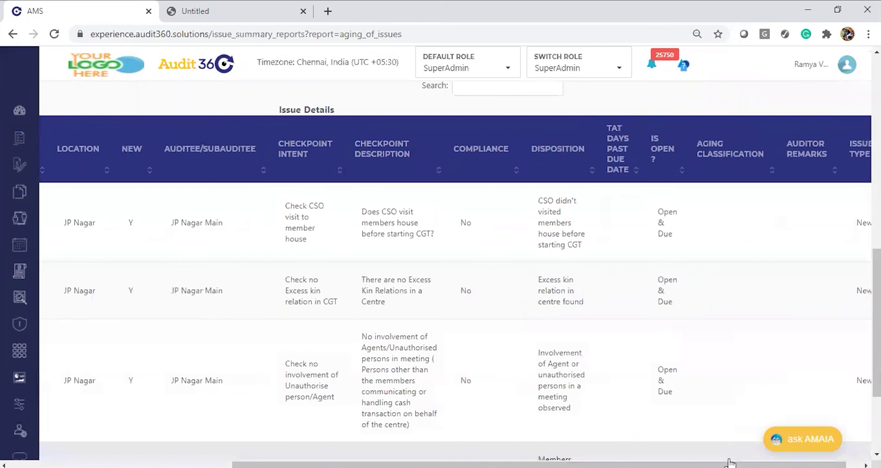
drag(757, 463, 771, 463)
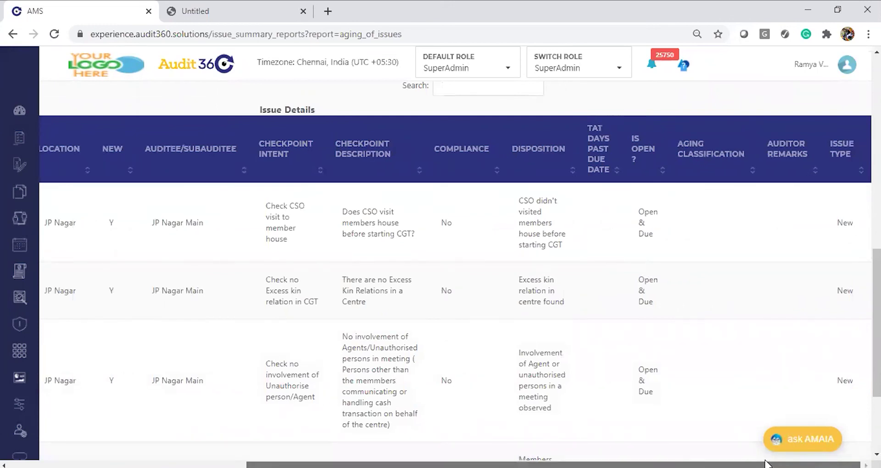
drag(765, 463, 308, 354)
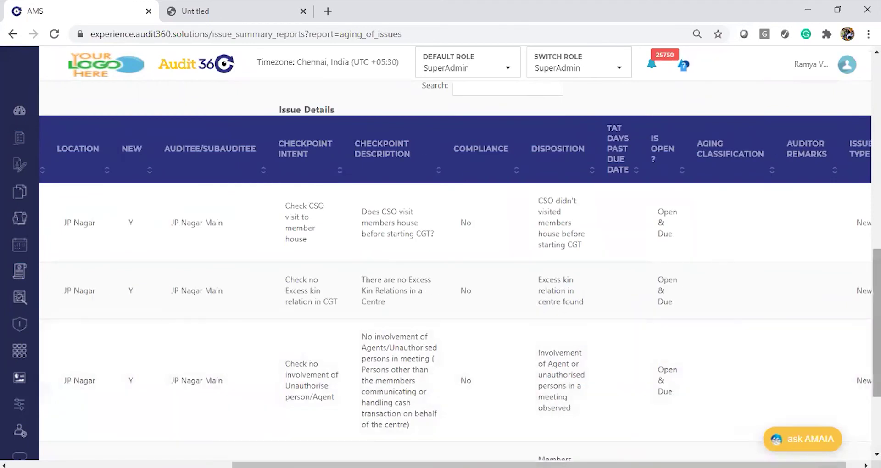
scroll(454, 275, up, 10)
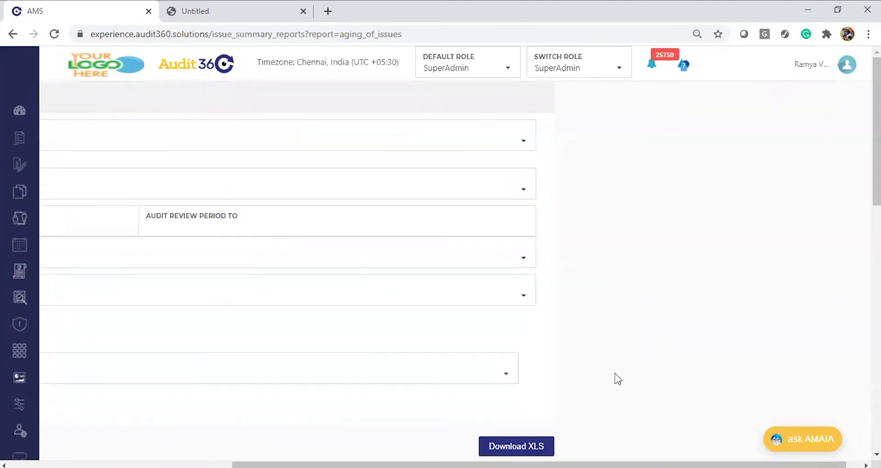
drag(393, 464, 75, 422)
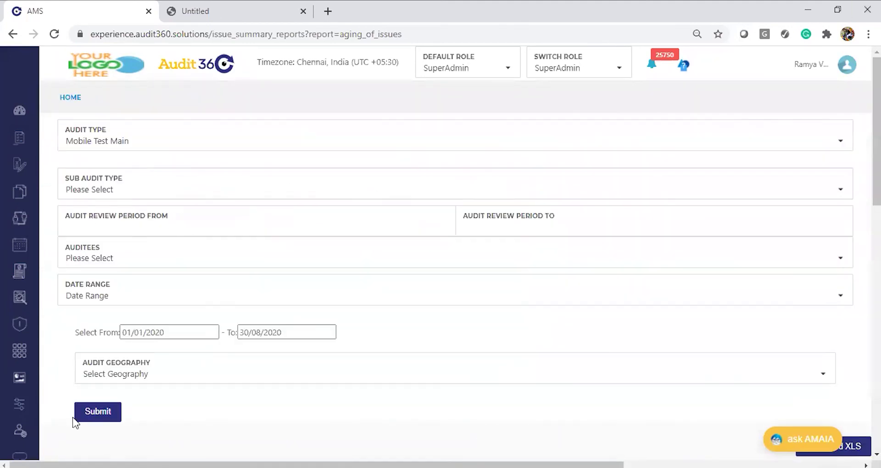
Step: Open the Issue Status and Issue Types report from Reports > Basic Reports
mouse_move(18, 388)
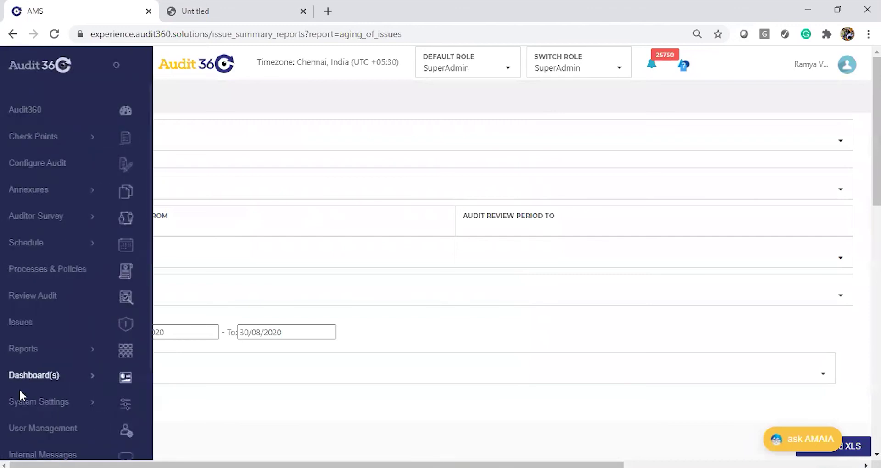
click(54, 347)
click(73, 384)
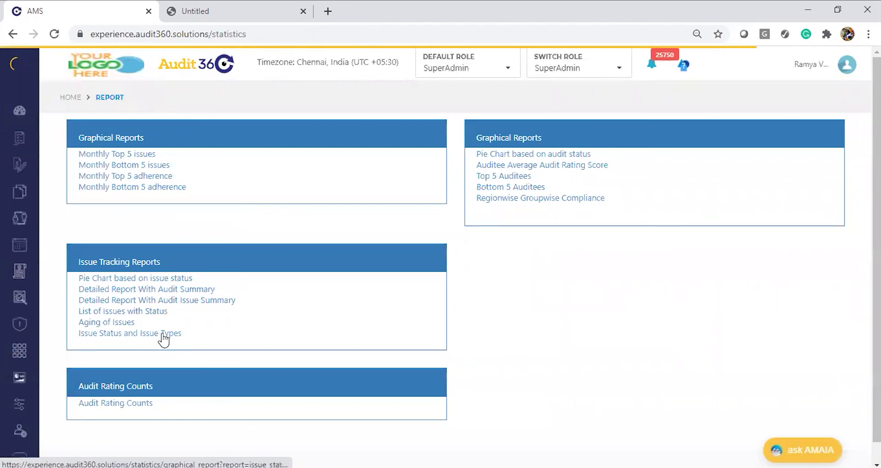
click(164, 339)
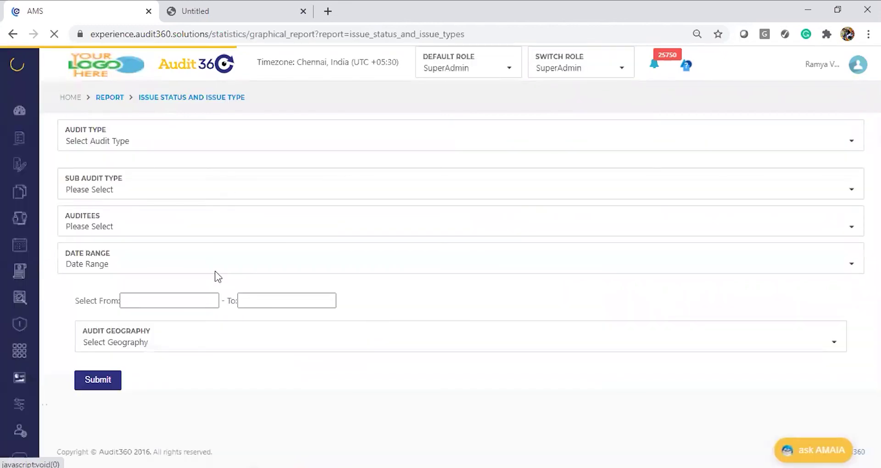
Step: Choose AMIL Branch Audit as the audit type, after checking the to-do list
click(151, 142)
key(alt+Tab)
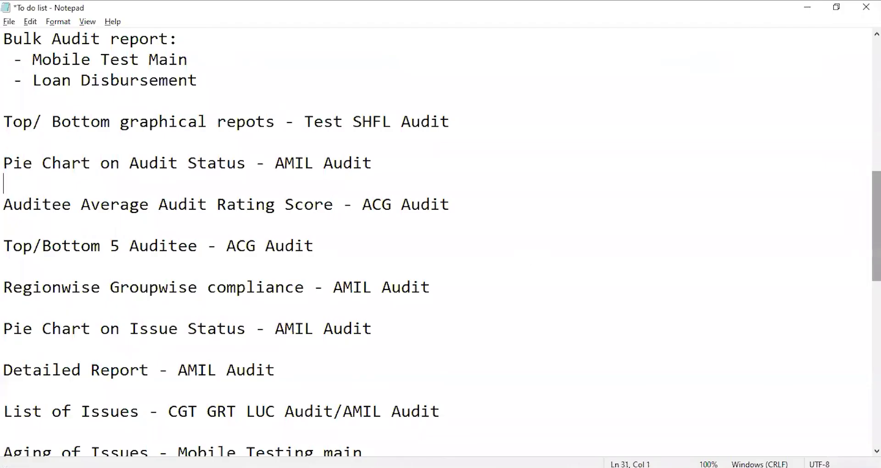
scroll(466, 224, down, 3)
key(alt+Tab)
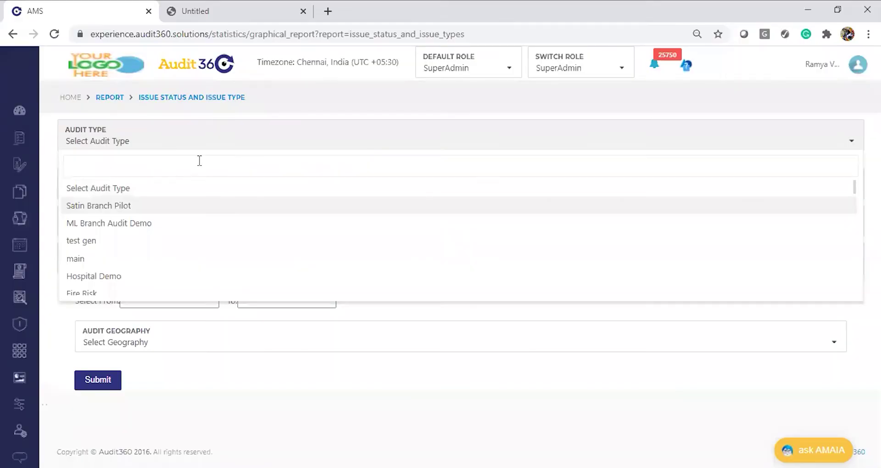
text(AMI)
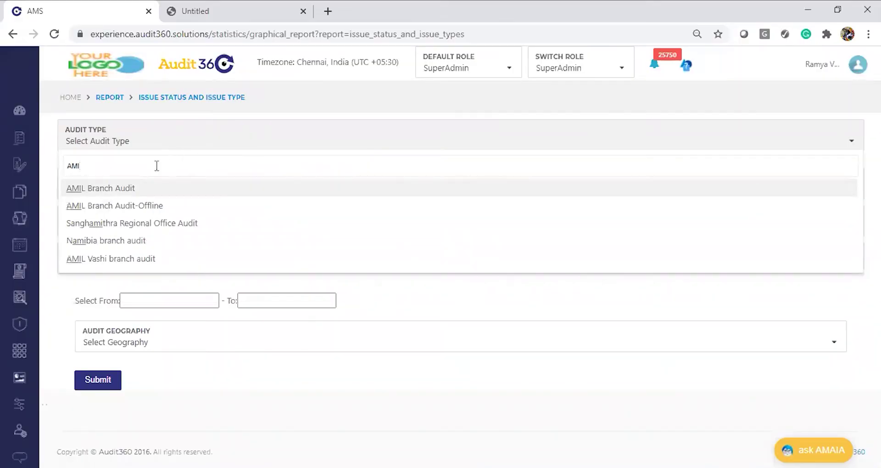
click(145, 189)
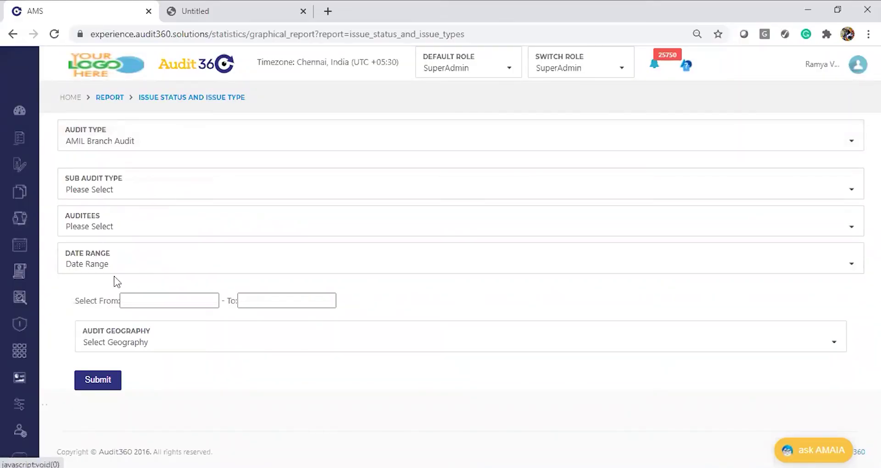
Step: Run it for 01/01/2020–31/08/2020 and review the pie charts: 50% Resolved, 25% Closed, 25% In-Progress
click(158, 298)
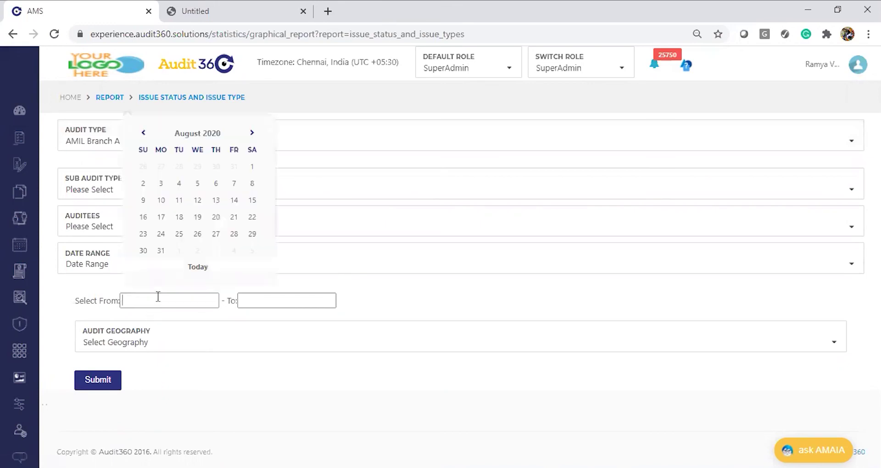
click(197, 133)
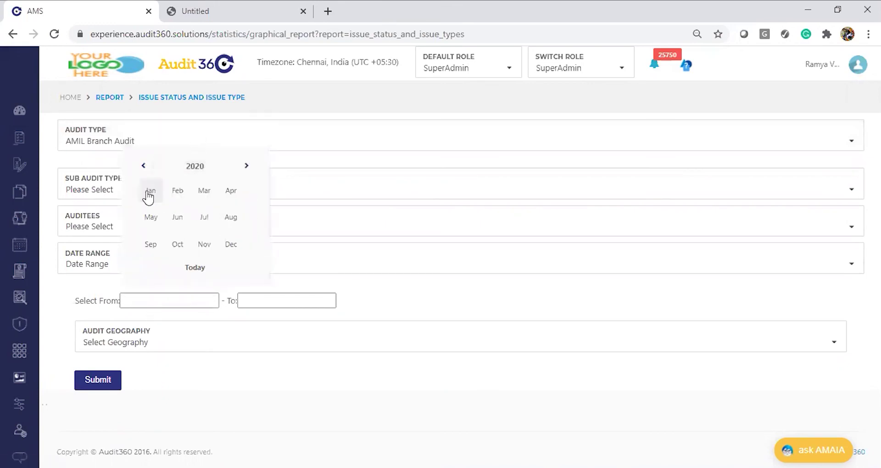
click(149, 192)
click(198, 170)
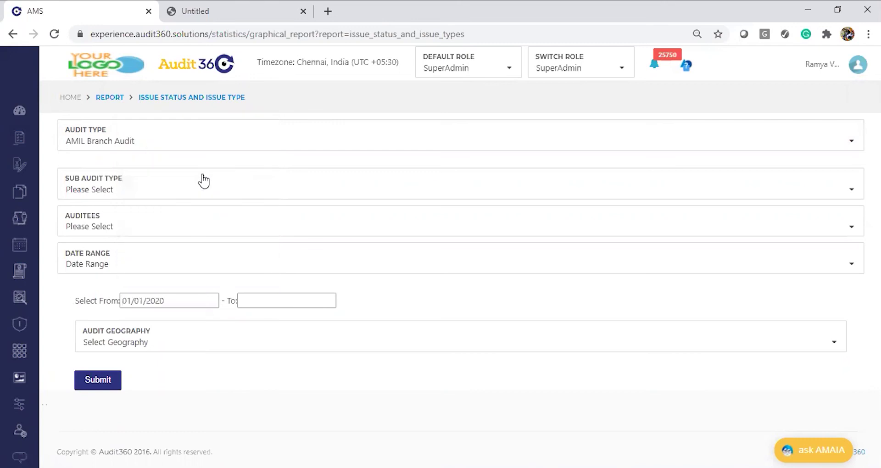
click(266, 299)
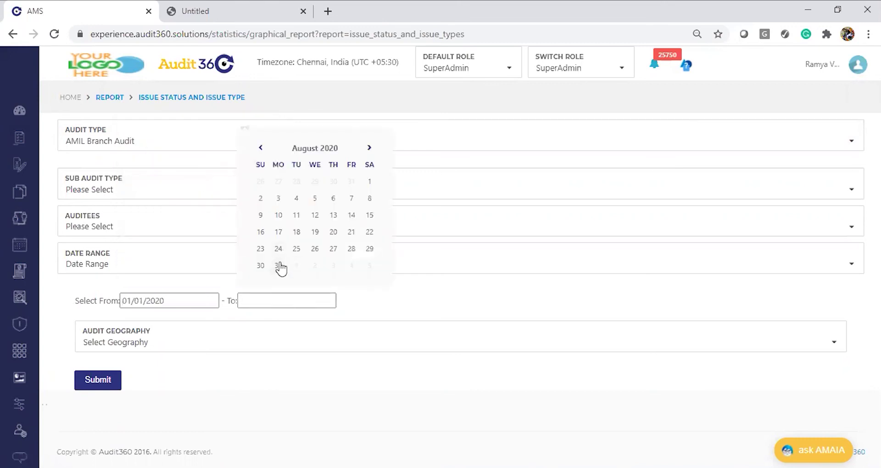
click(278, 266)
click(98, 380)
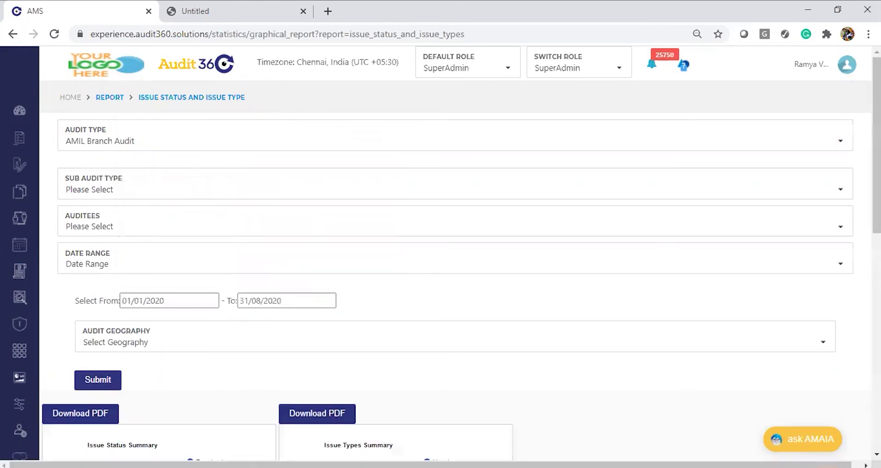
scroll(117, 381, down, 2)
scroll(441, 271, down, 3)
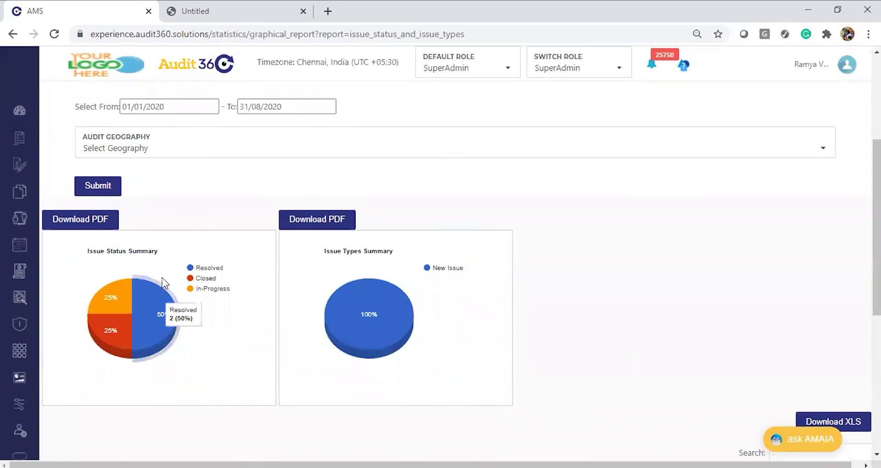
mouse_move(114, 342)
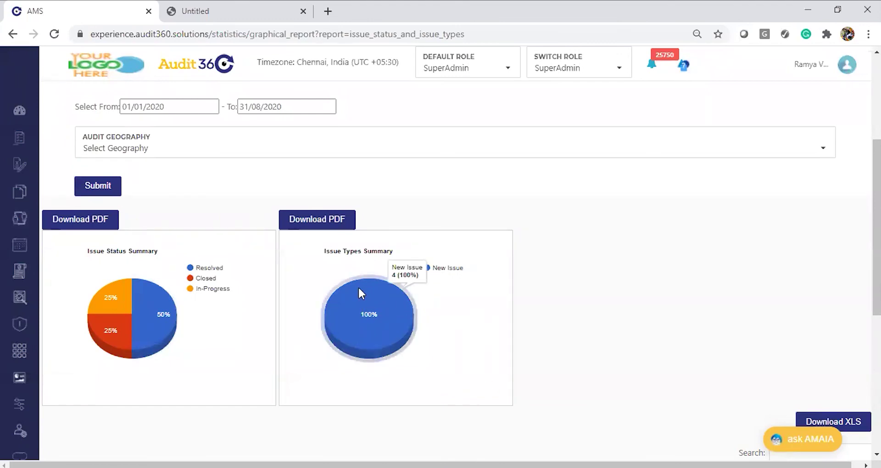
scroll(856, 130, up, 5)
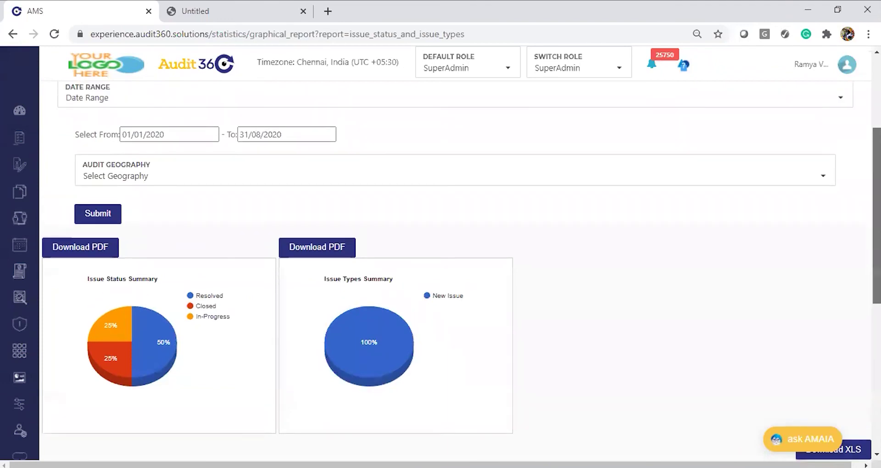
Step: Switch the audit type to Mobile Test Main and rerun the report
click(454, 142)
text(T)
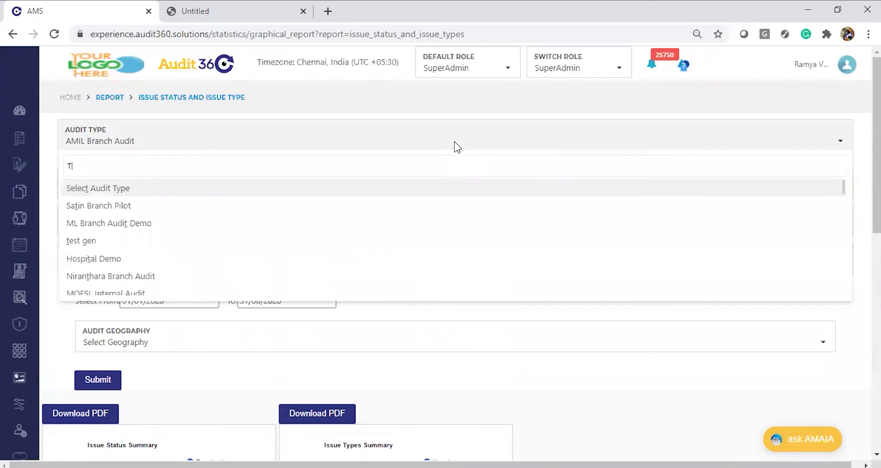
key(BackSpace)
text(mobi)
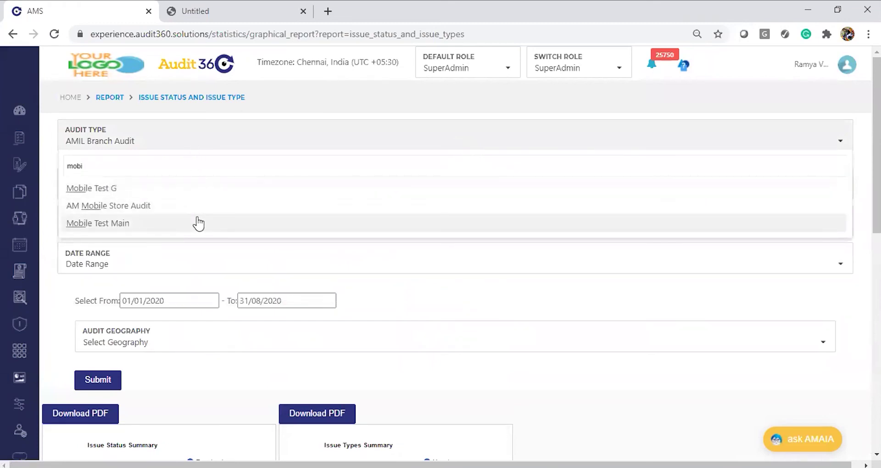
click(198, 223)
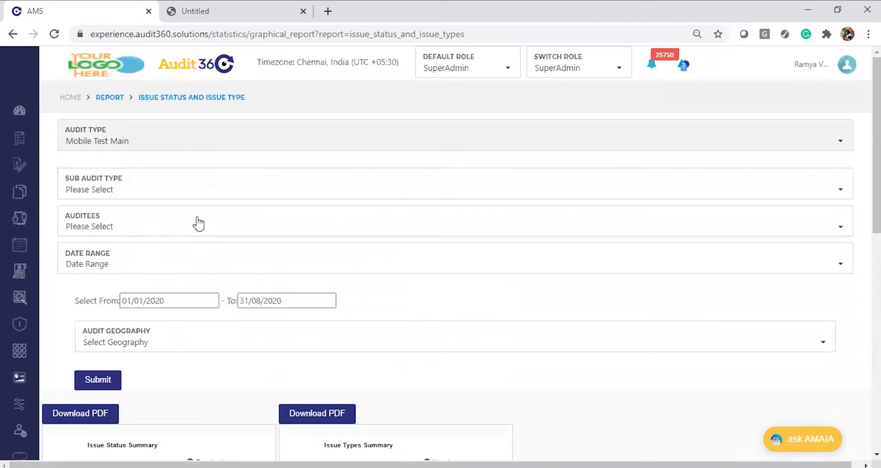
click(93, 381)
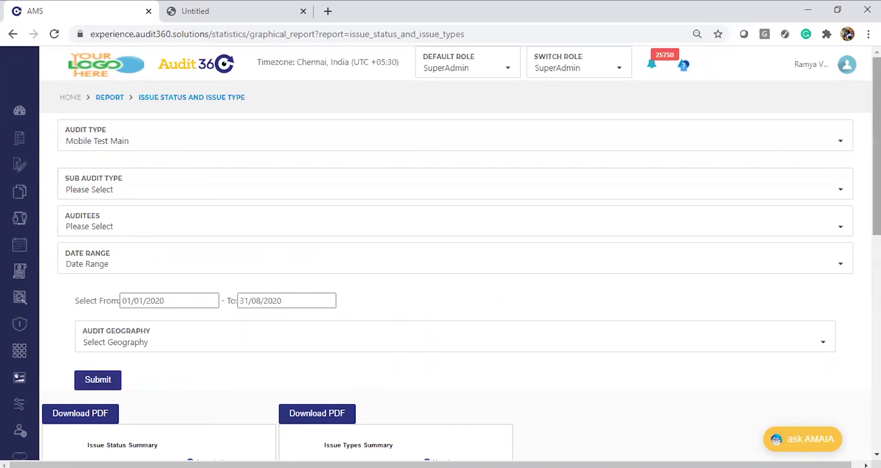
Step: Review the charts: 75% Accepted, 25% Re-Opened, and issue types 100% New Issue
scroll(454, 266, down, 10)
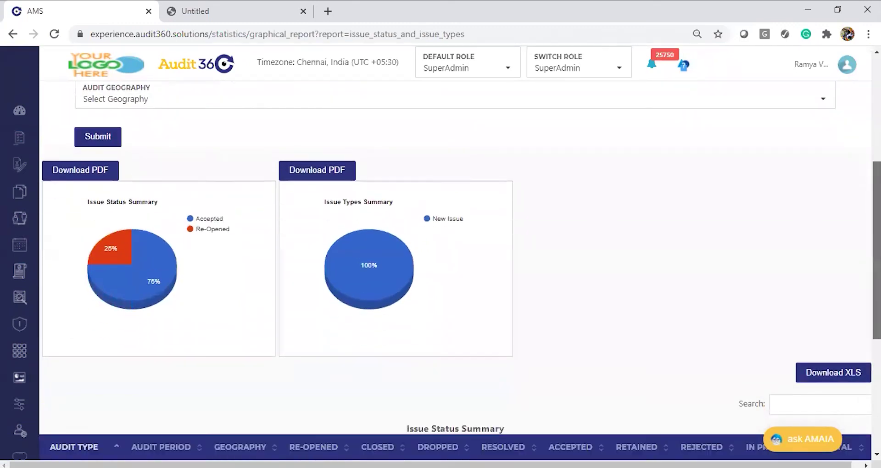
scroll(788, 385, up, 8)
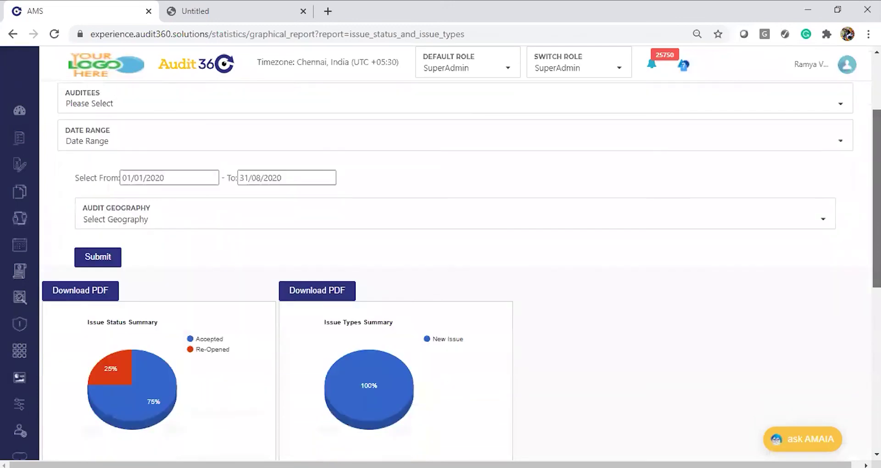
scroll(454, 266, up, 2)
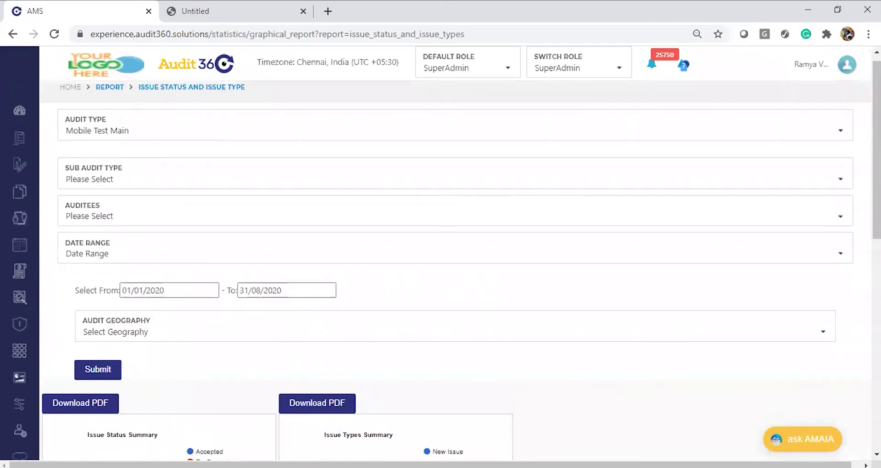
scroll(454, 267, down, 4)
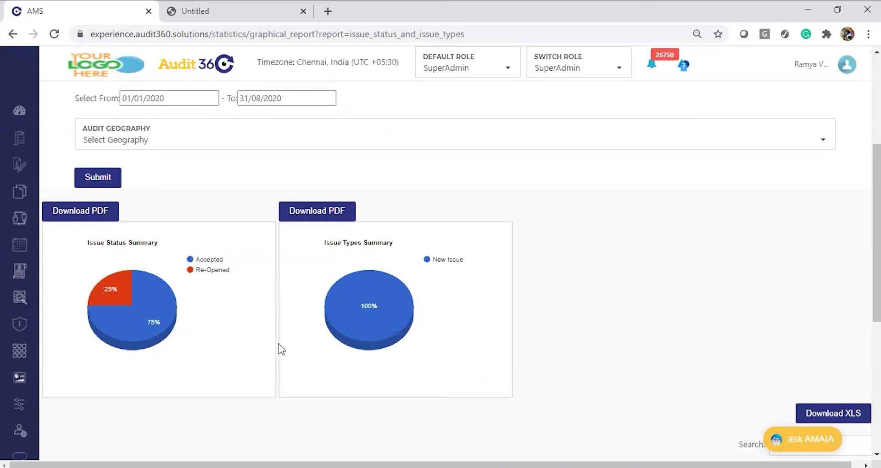
mouse_move(351, 348)
scroll(667, 159, up, 4)
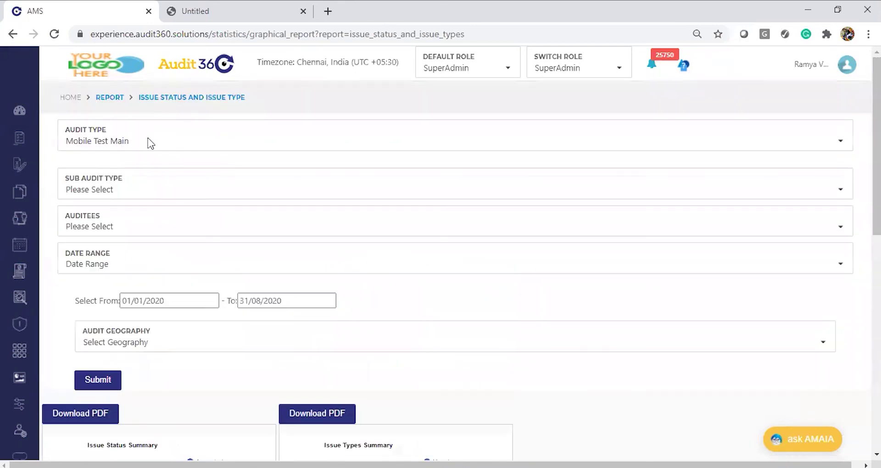
Step: Go back to the report list and open Audit Rating Counts, checking the to-do list
click(107, 101)
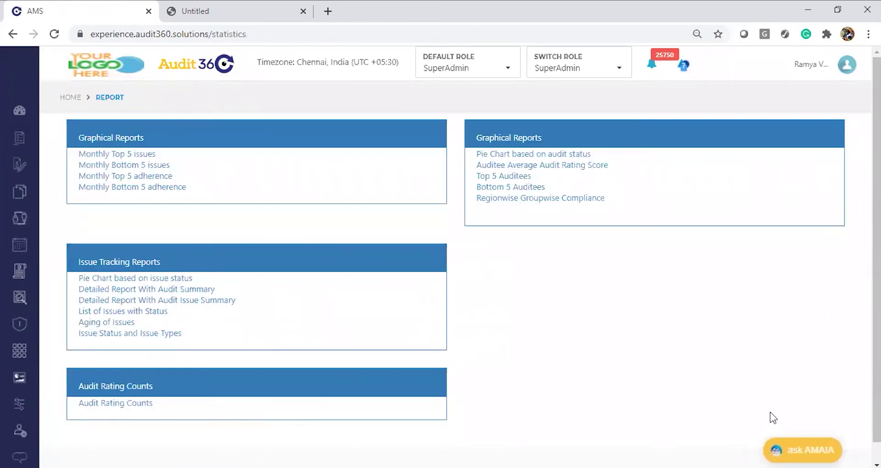
click(119, 405)
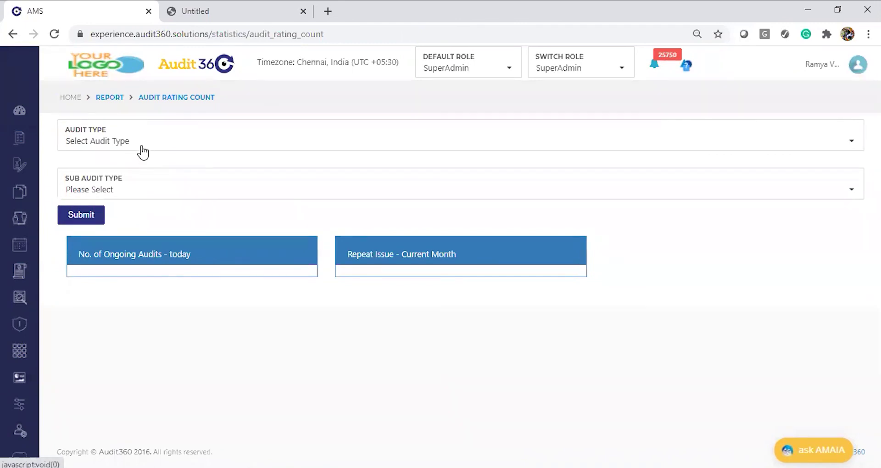
key(alt+Tab)
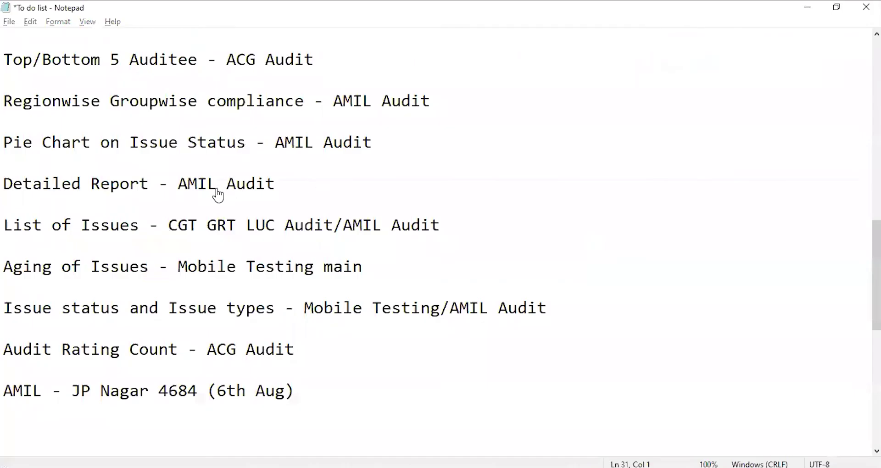
key(alt+Tab)
key(alt+Tab)
key(alt+Tab)
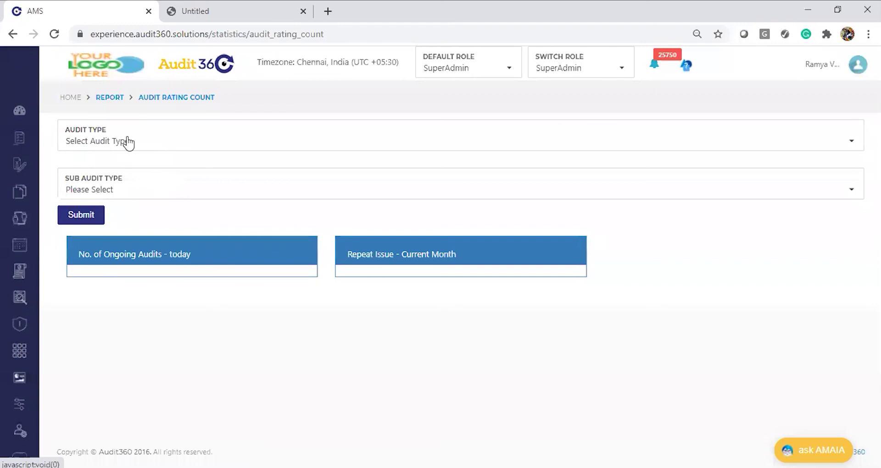
Step: Run the Audit Rating Counts report for ACG AUDIT
click(129, 145)
text(QCA)
key(BackSpace)
key(BackSpace)
key(BackSpace)
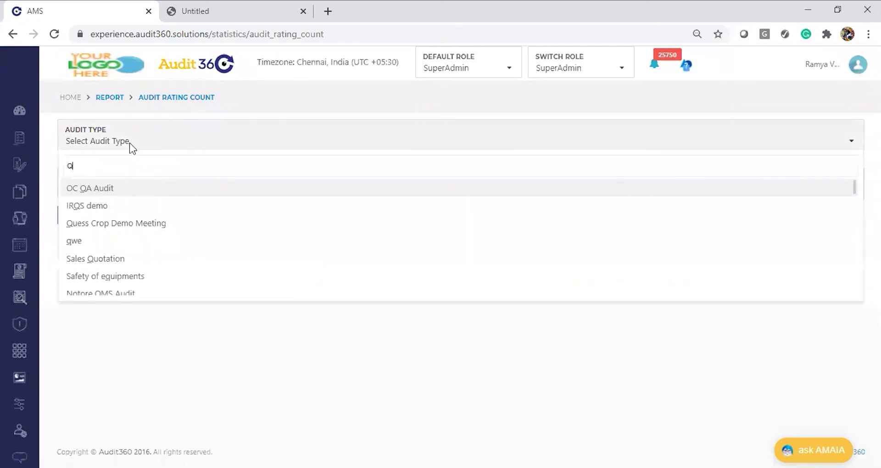
text(ACG)
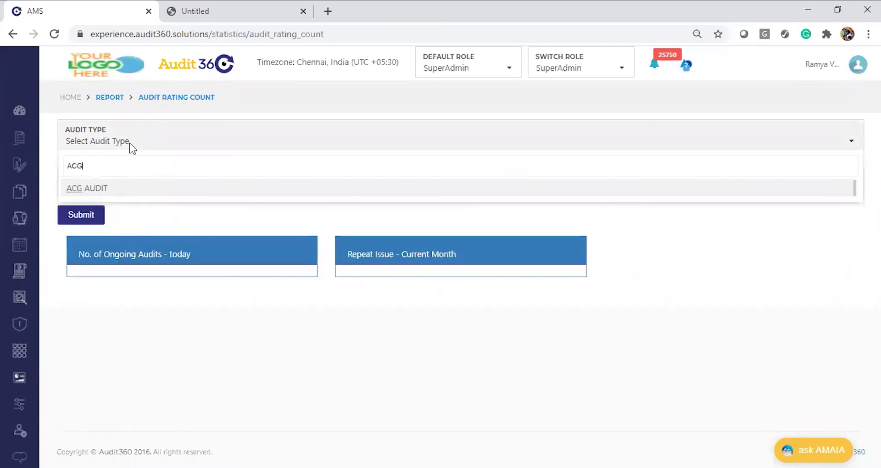
click(140, 195)
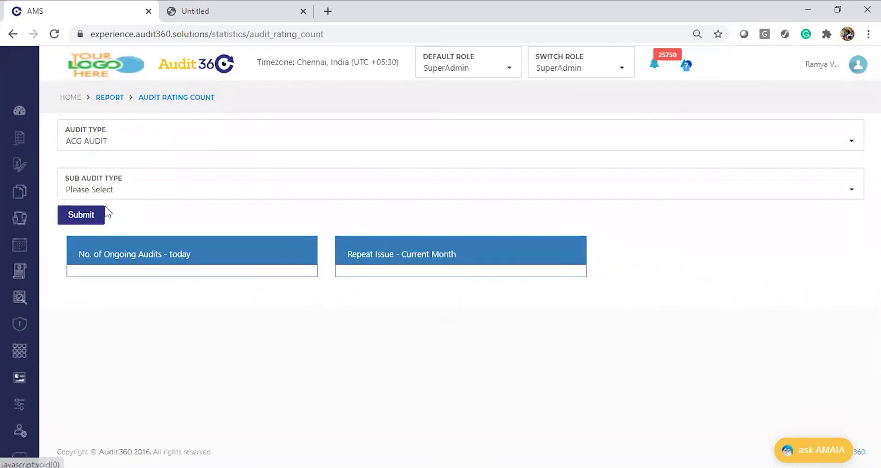
click(90, 215)
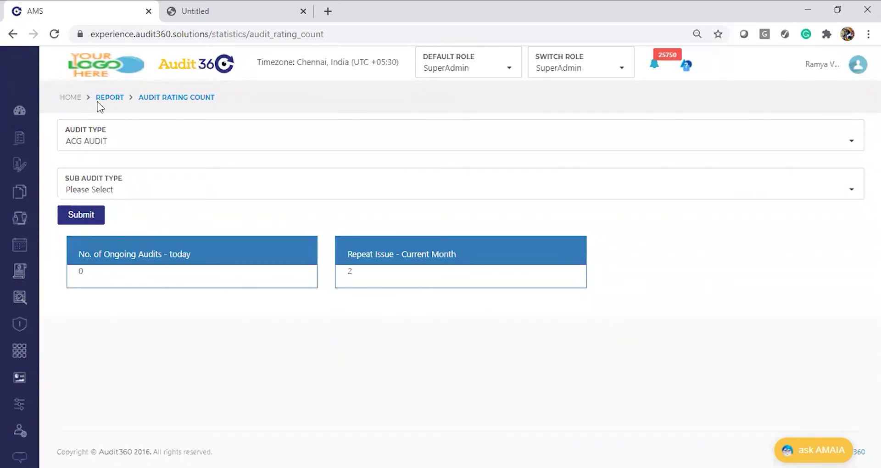
Step: Return to the Audit360 reports list, then show the PowerPoint REPORTS slide full-screen
click(118, 98)
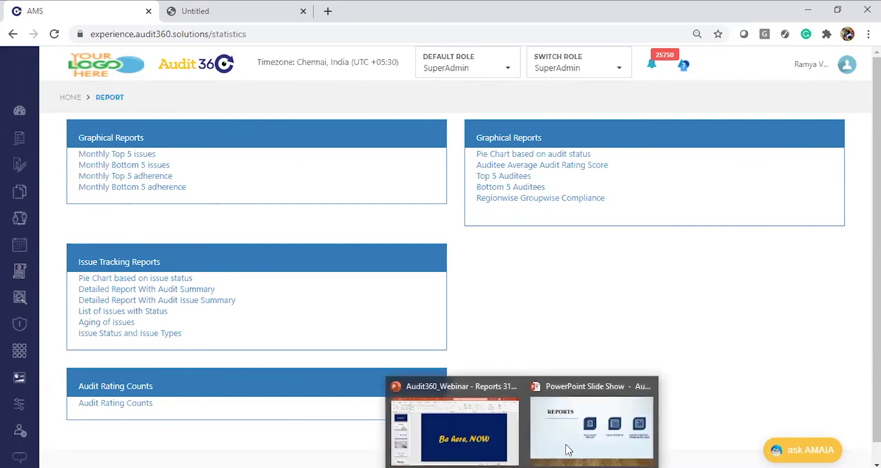
click(566, 450)
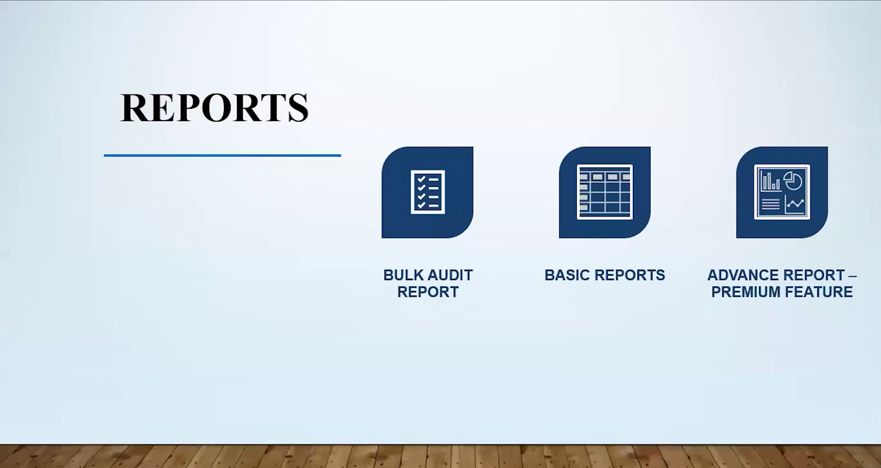
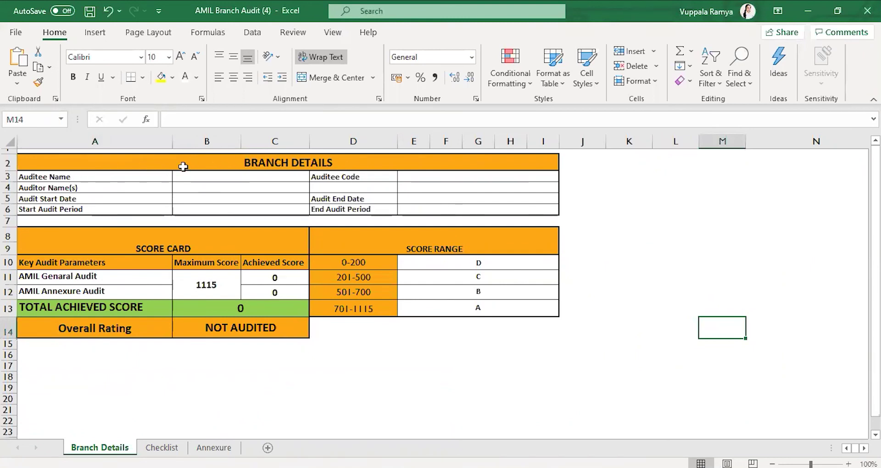
Step: Switch from the Branch Details score card (0 of 1115, NOT AUDITED) to the Checklist sheet
click(164, 452)
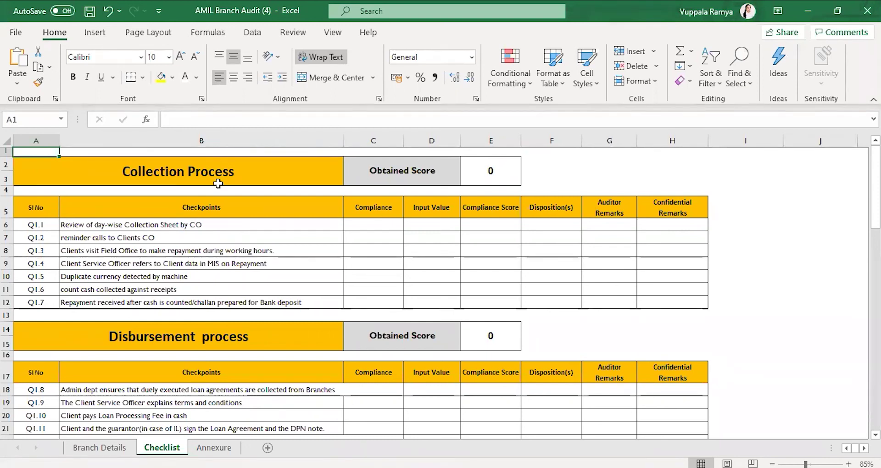
Step: Review the Checklist checkpoints, compliance scores, remarks and Collection Process obtained score, all 0
drag(159, 215, 175, 302)
click(398, 250)
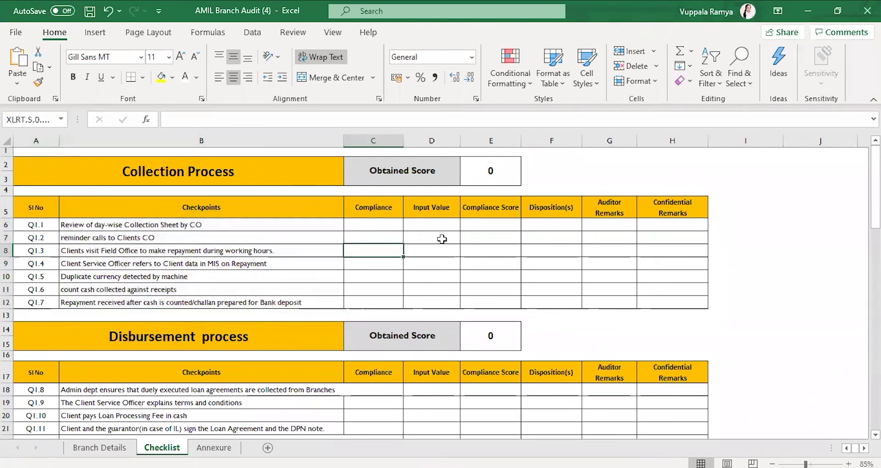
click(500, 238)
click(586, 240)
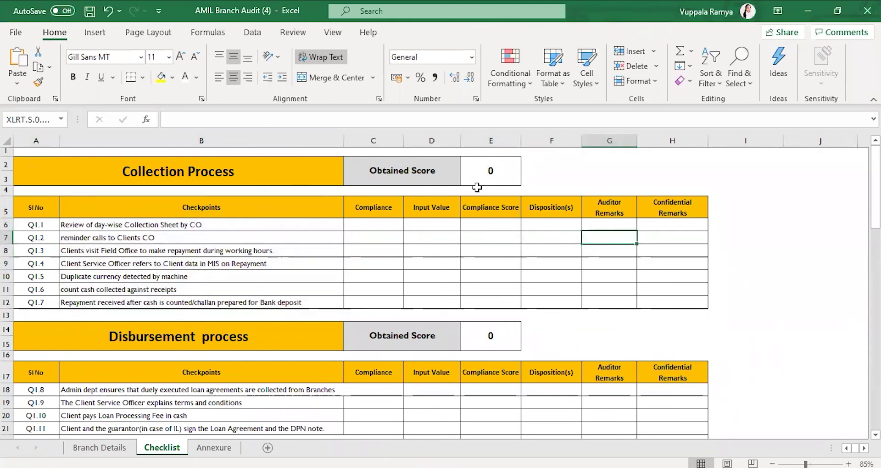
click(292, 171)
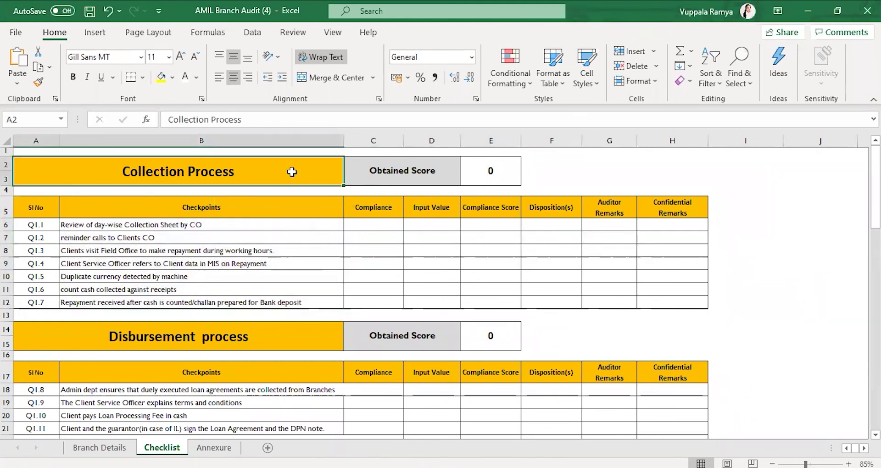
click(491, 175)
key(Down)
key(Down)
key(Down)
key(Down)
key(Down)
key(Down)
key(Down)
key(Down)
key(Down)
key(Down)
key(Down)
key(Down)
key(Down)
key(Down)
key(Down)
key(Down)
key(Down)
key(Down)
key(Down)
key(Down)
key(Down)
key(Down)
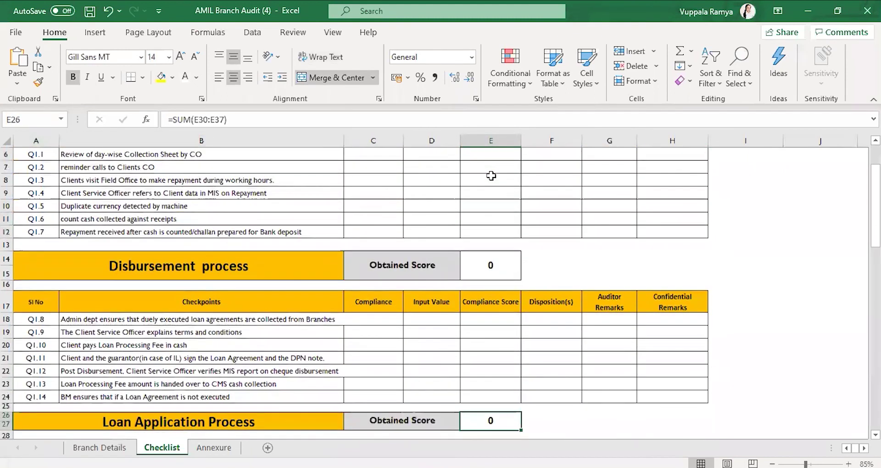
key(Down)
key(Down)
key(Down)
key(Down)
key(Down)
key(Down)
key(Up)
key(Up)
key(Up)
key(Up)
key(Up)
key(Up)
key(Up)
key(Up)
key(Up)
key(Up)
key(Up)
key(Up)
key(Up)
key(Up)
key(Up)
key(Up)
key(Up)
key(Up)
key(Up)
key(Up)
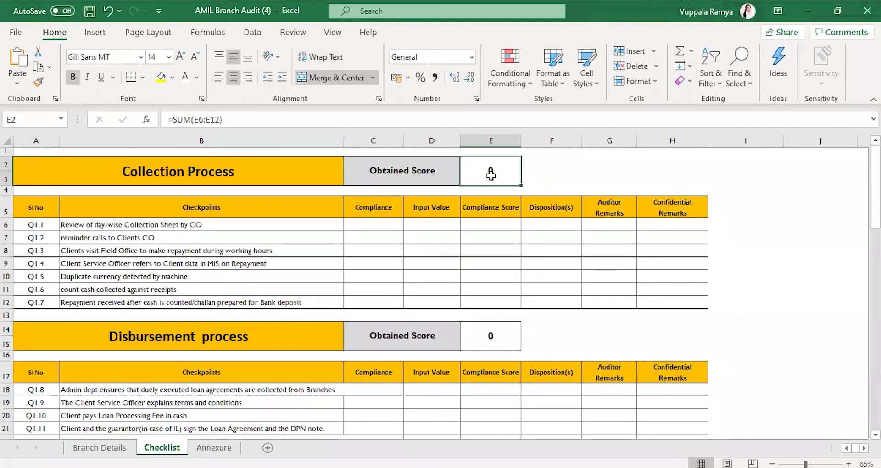
key(Left)
key(Left)
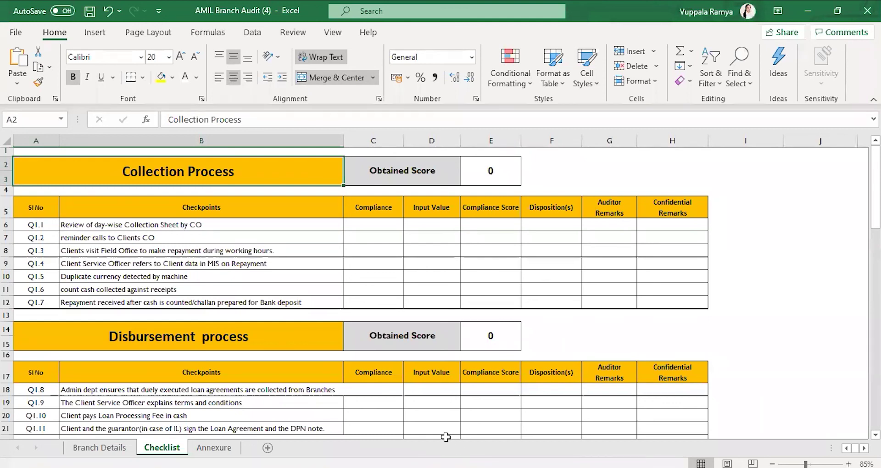
Step: Return to Audit360 in the Chrome browser window
mouse_move(426, 466)
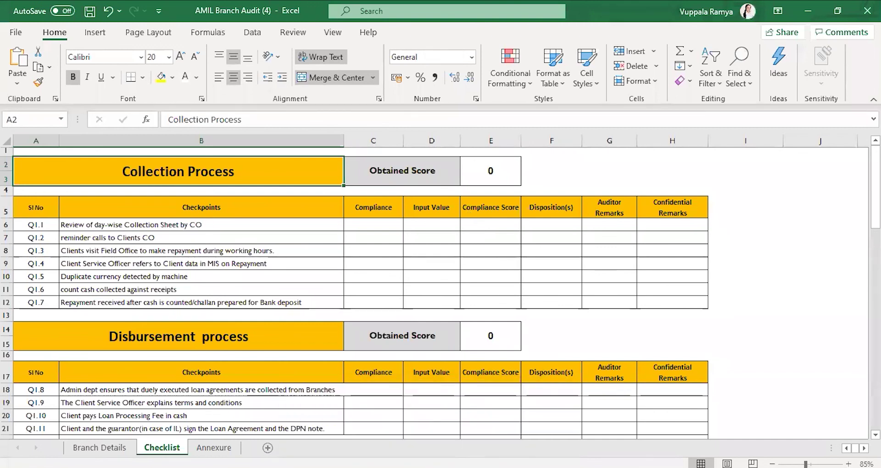
click(500, 427)
mouse_move(65, 363)
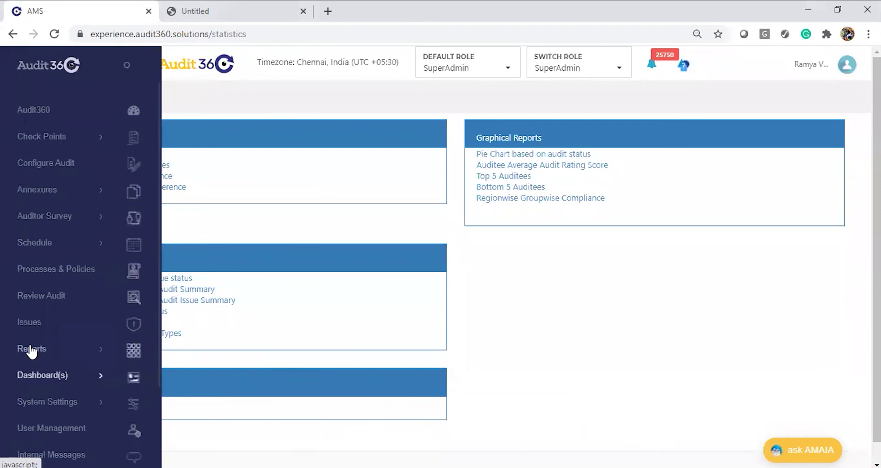
Step: Open Advanced Reports and set both template and audit type to AMIL Branch Audit
click(48, 354)
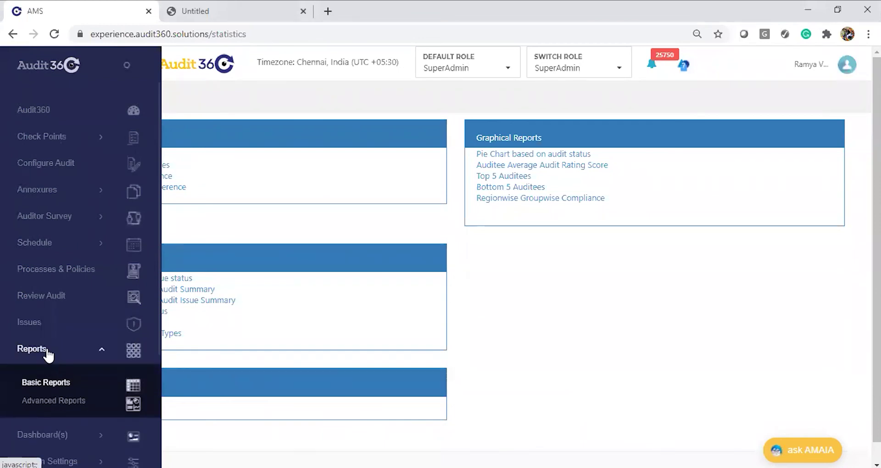
click(68, 406)
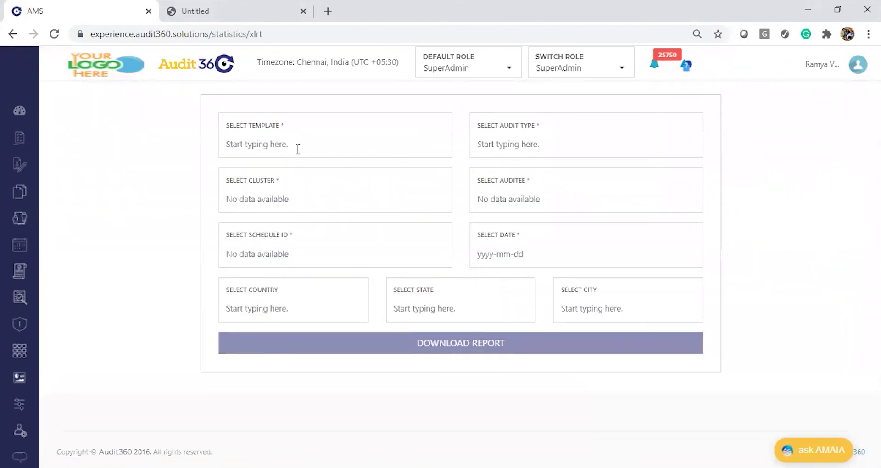
text(AM)
click(298, 164)
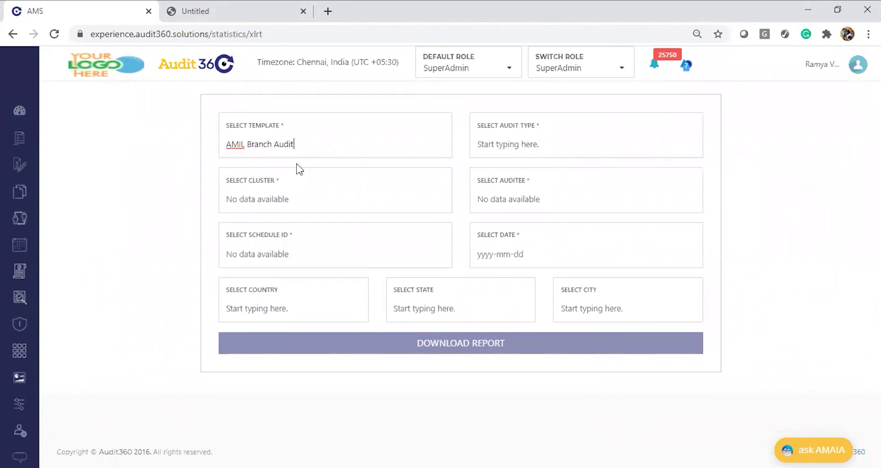
click(498, 155)
text(AMI)
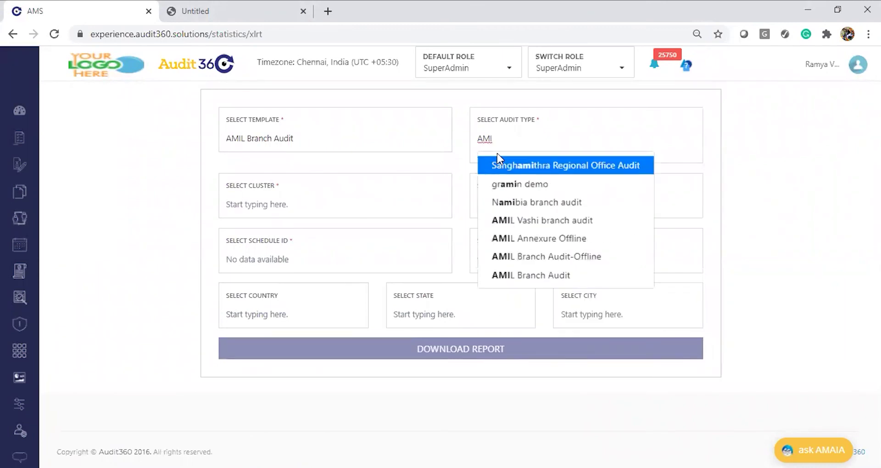
text(:)
key(BackSpace)
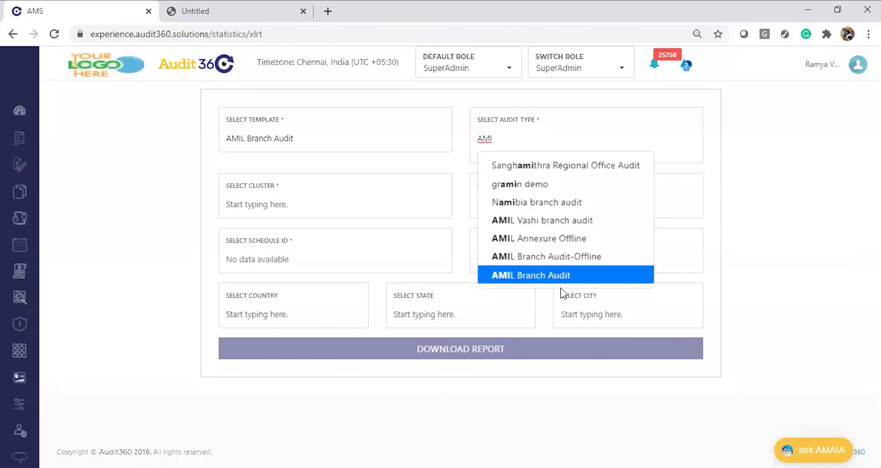
click(574, 276)
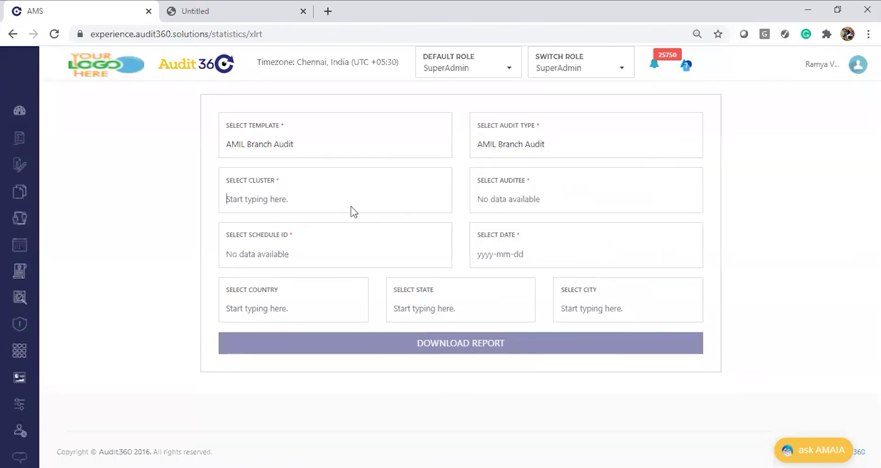
Step: Set the cluster to Bangalore South and the auditee to JP Nagar Main
text(Ban)
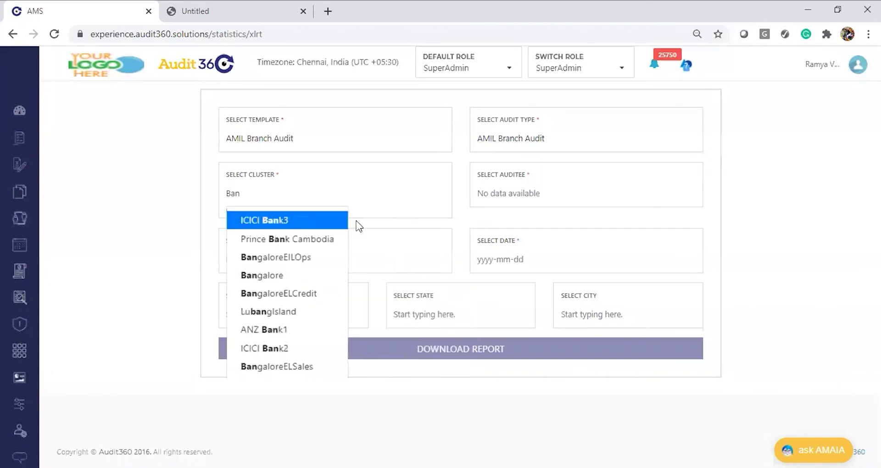
text(ga)
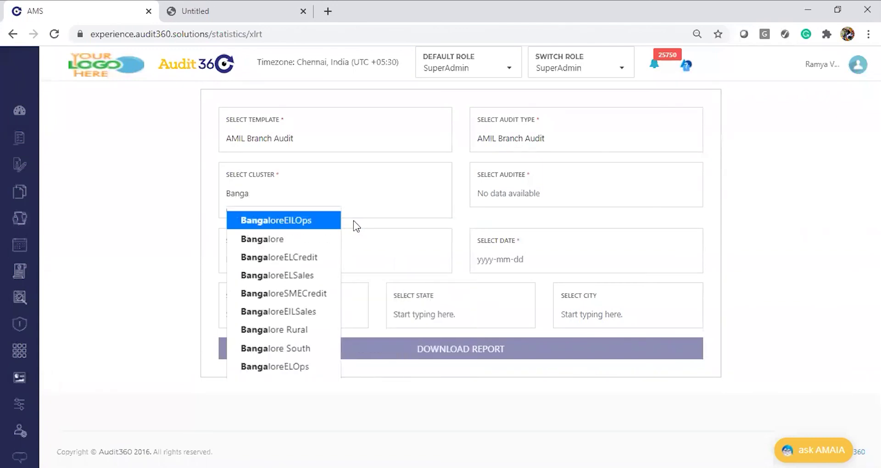
click(322, 240)
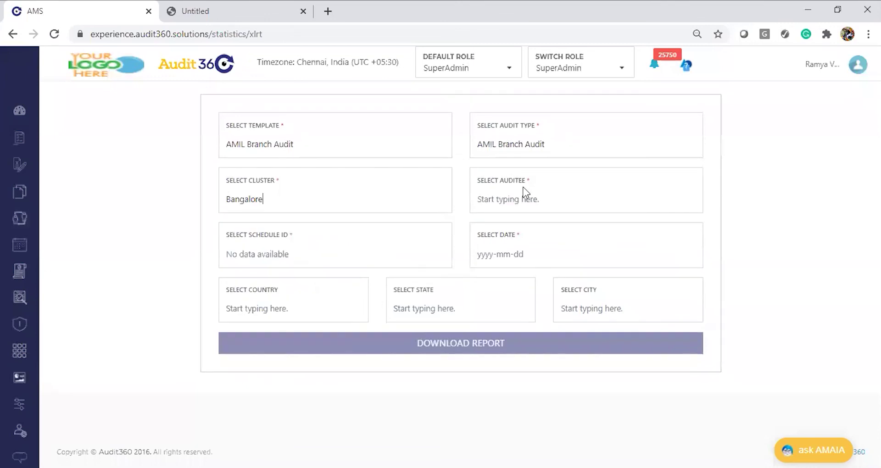
click(522, 198)
text(J)
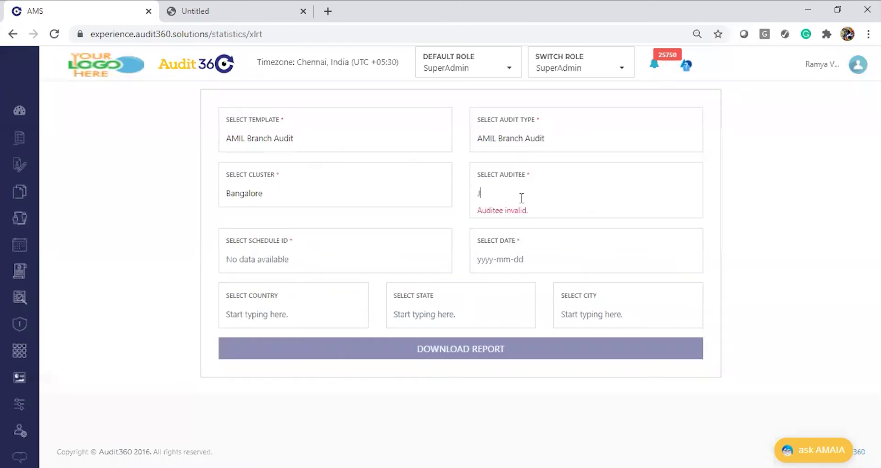
key(BackSpace)
mouse_move(554, 466)
click(275, 198)
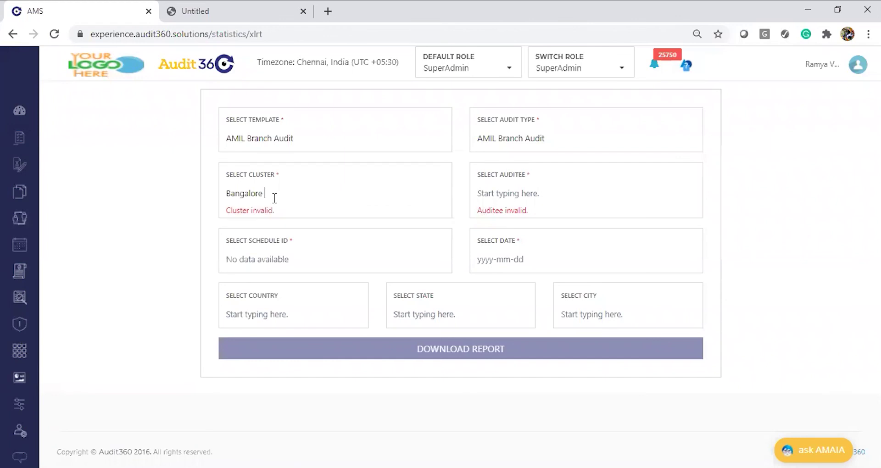
text(so)
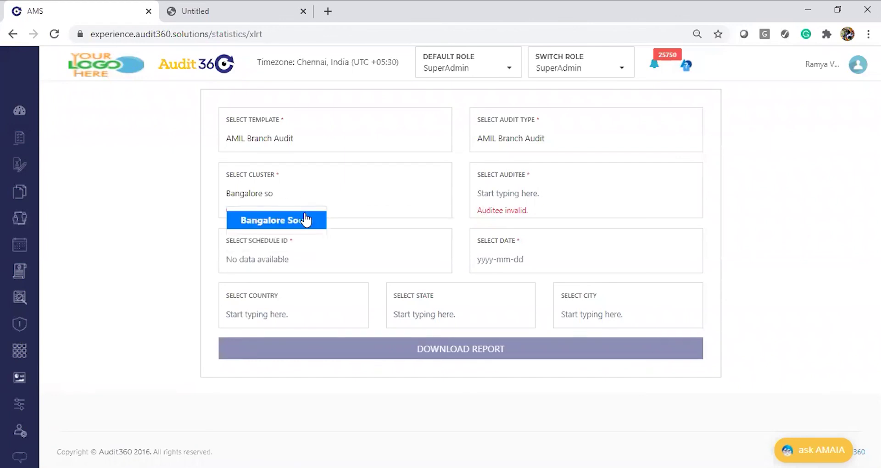
click(305, 221)
click(543, 189)
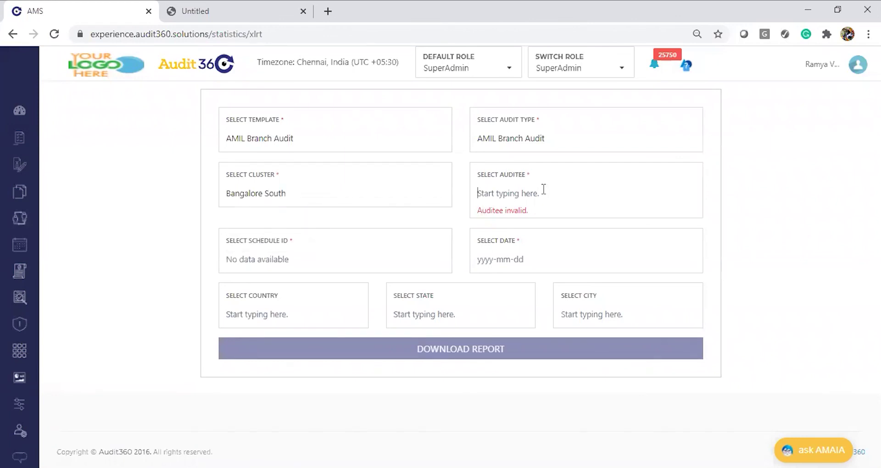
text(J)
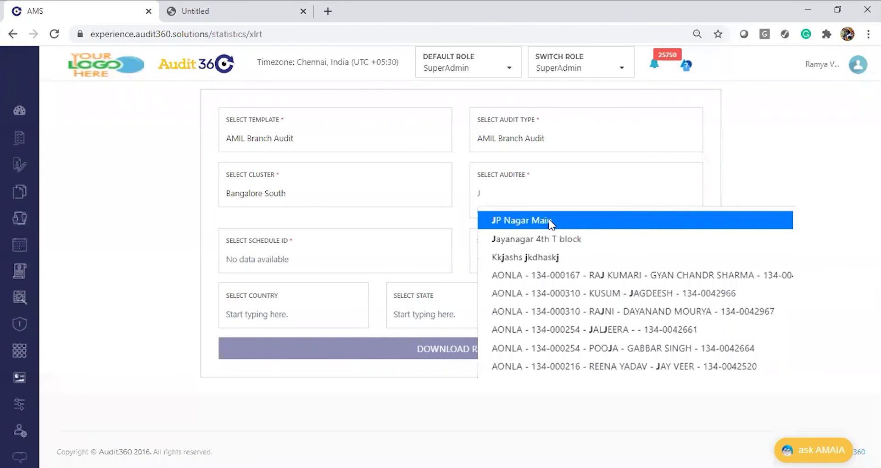
click(550, 221)
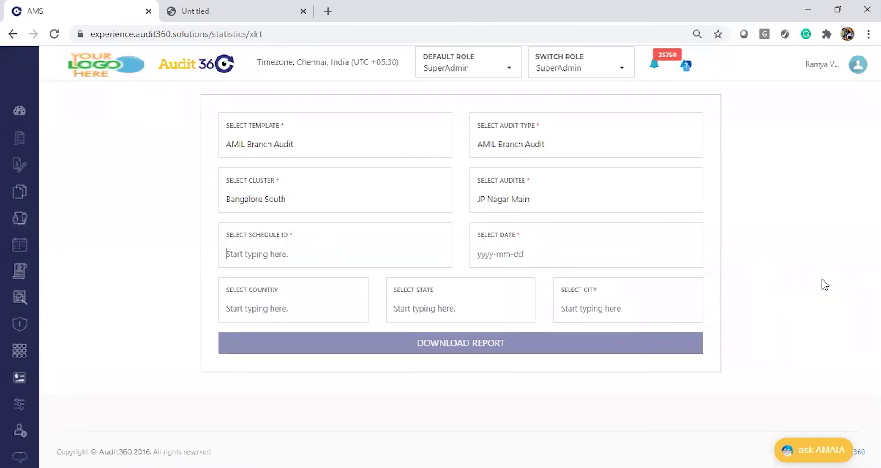
Step: Look up the schedule ID in the to-do notes and start entering it in the form
key(alt+Tab)
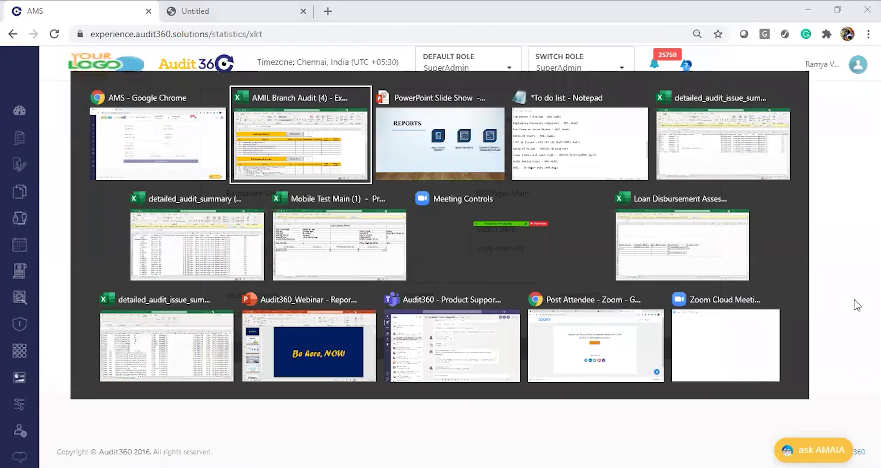
key(alt+Tab)
key(alt+Tab)
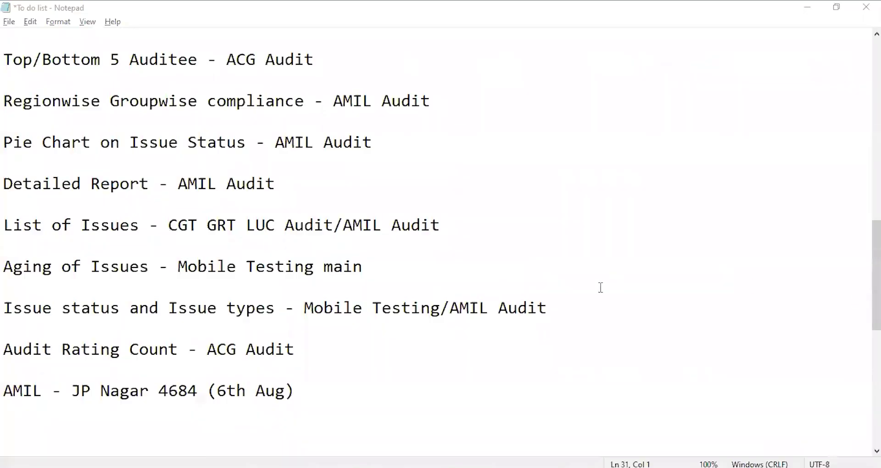
key(alt+Tab)
text(46)
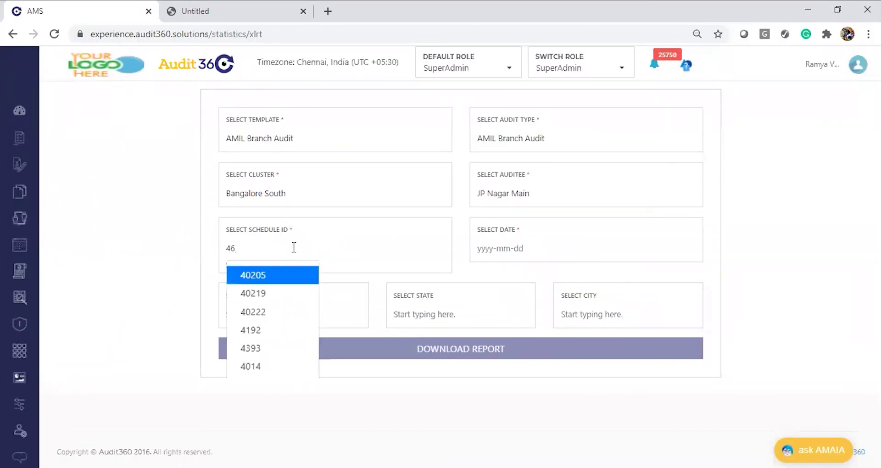
text(84)
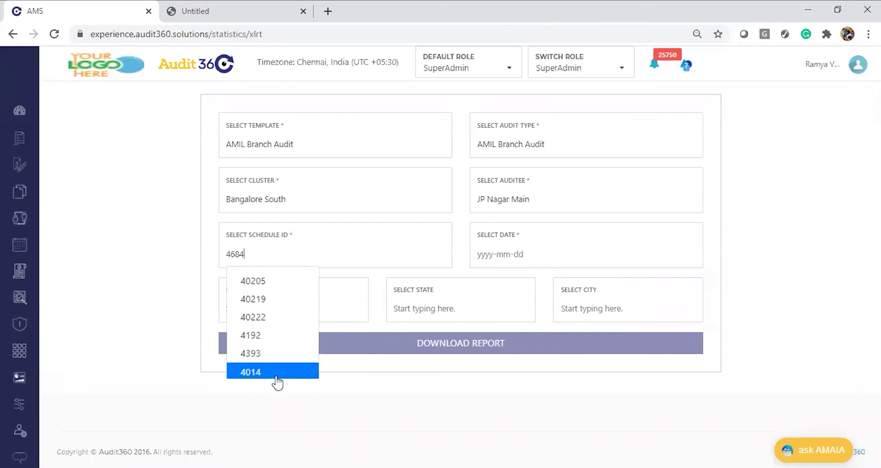
Step: Choose schedule ID 4014, set the audit date to 2020-08-03, and download the report
click(277, 375)
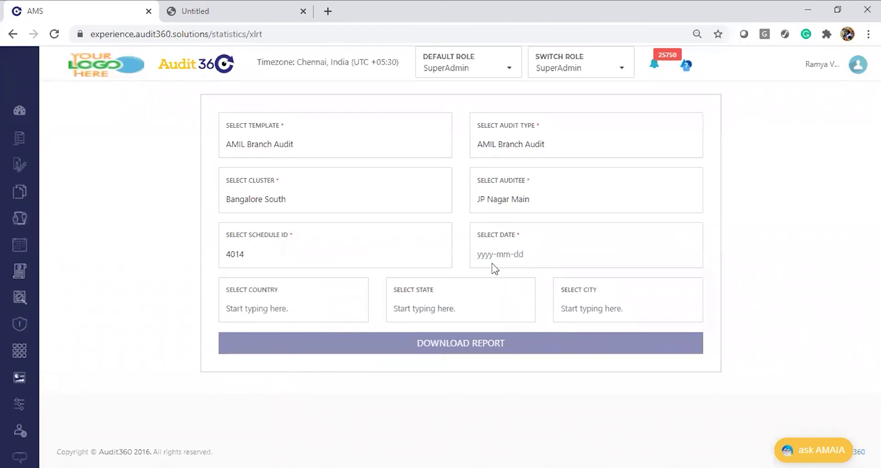
click(488, 252)
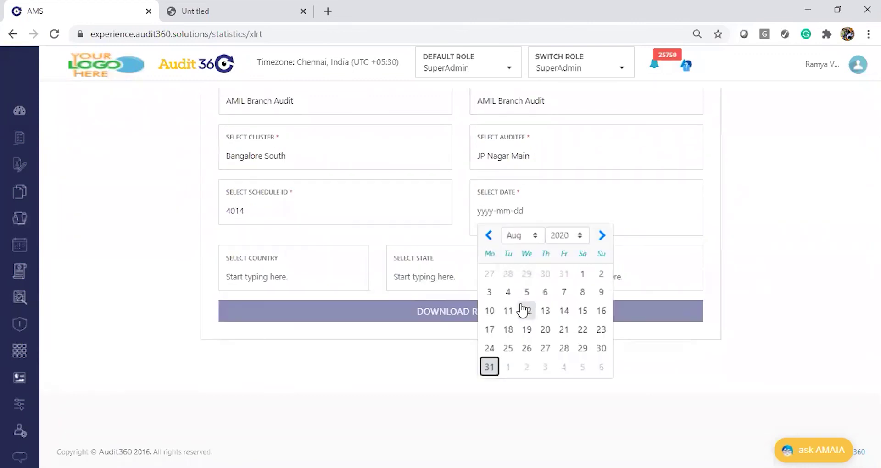
click(490, 292)
click(439, 347)
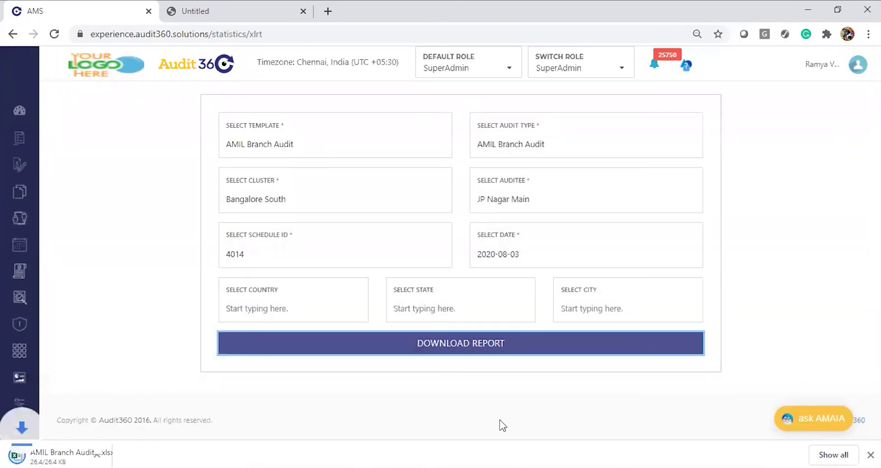
Step: Open the downloaded AMIL Branch Audit_JP Nagar Main workbook in Excel
click(60, 456)
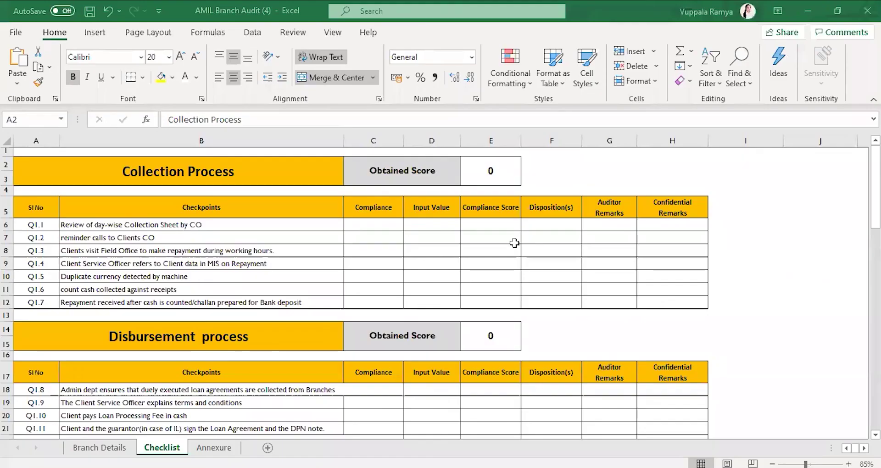
click(513, 240)
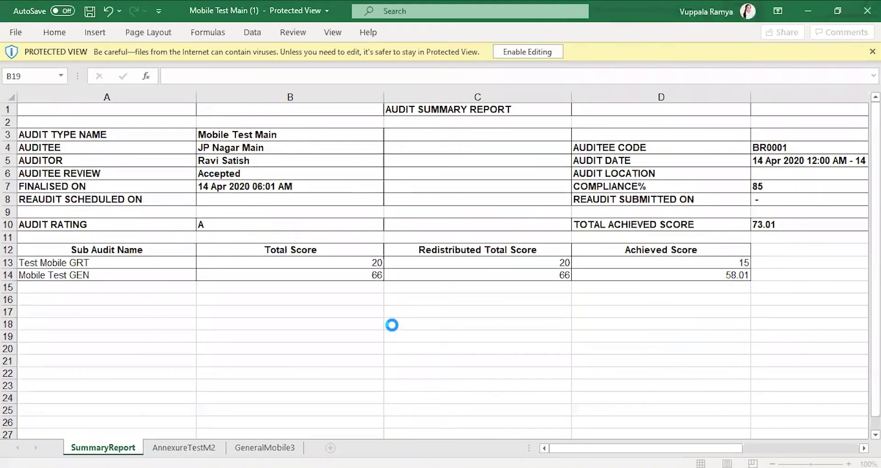
key(alt+Tab)
click(469, 357)
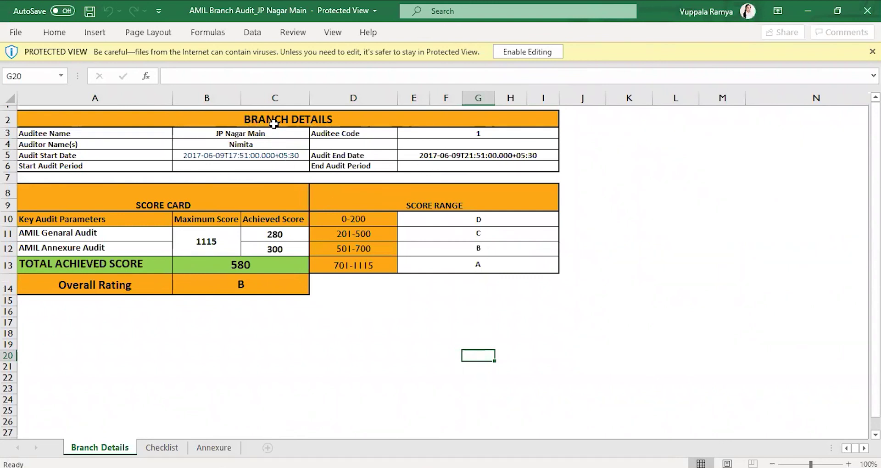
Step: Go over the Branch Details block and score card: 1115 maximum and grade ranges
drag(274, 124, 422, 162)
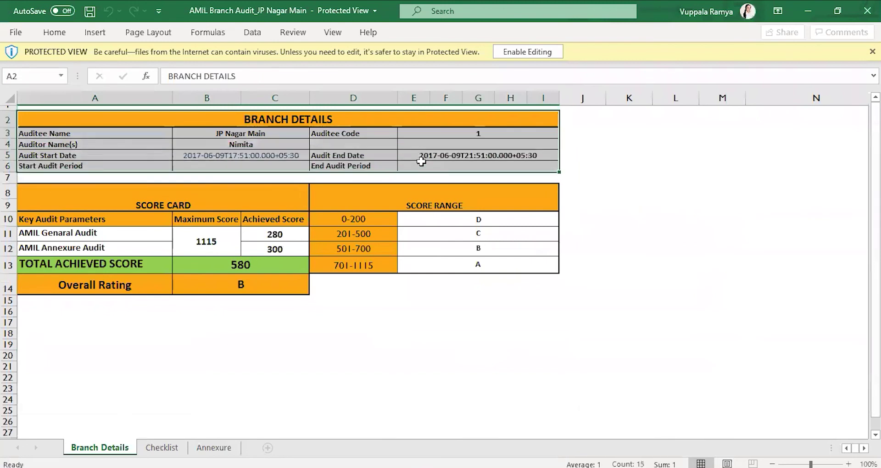
click(189, 193)
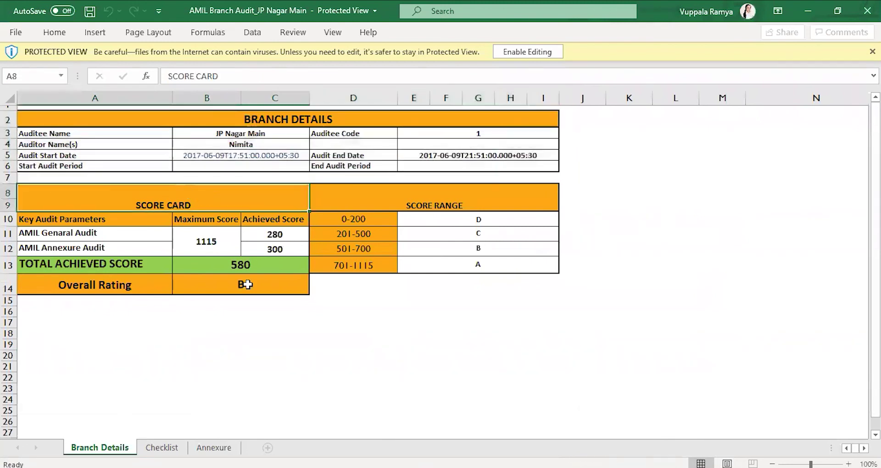
click(197, 247)
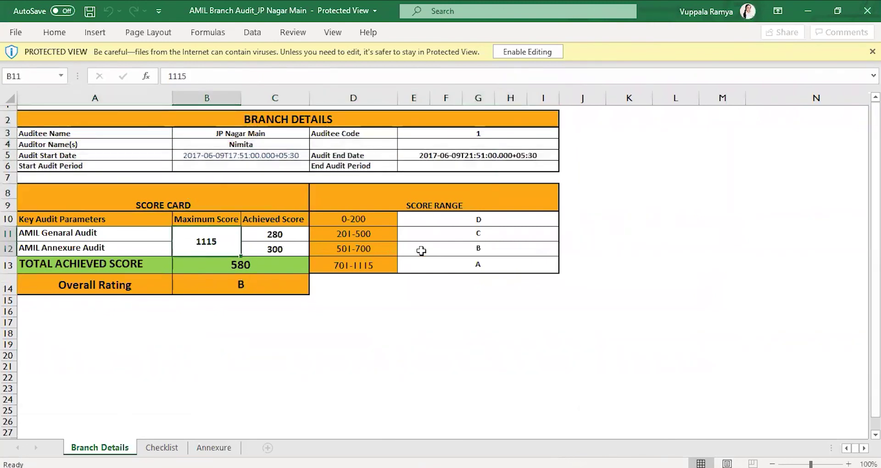
click(435, 233)
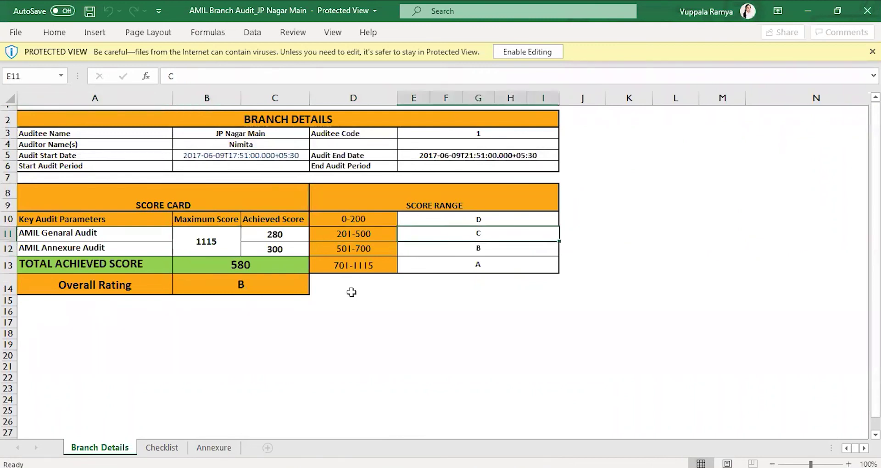
click(174, 452)
click(134, 207)
key(Down)
key(Down)
key(Down)
key(Down)
key(Down)
key(Down)
key(Down)
key(Down)
key(Down)
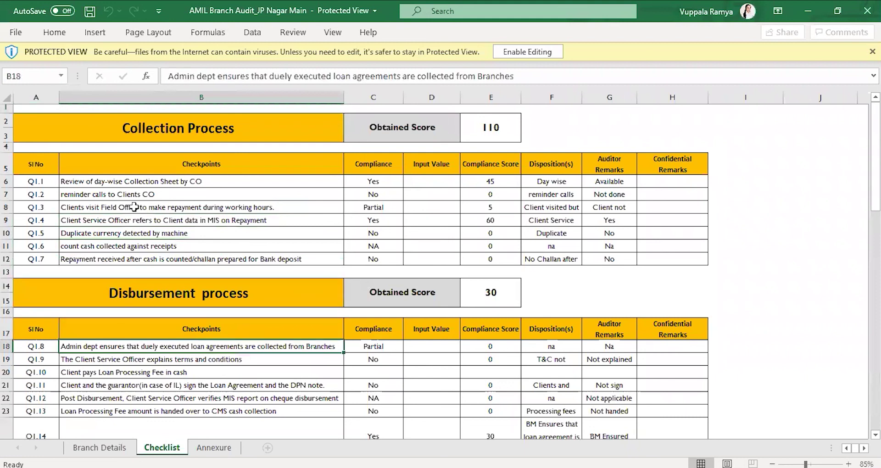
key(Down)
key(Down)
key(Right)
key(Right)
key(Right)
key(Right)
key(Right)
key(Down)
key(Down)
key(Down)
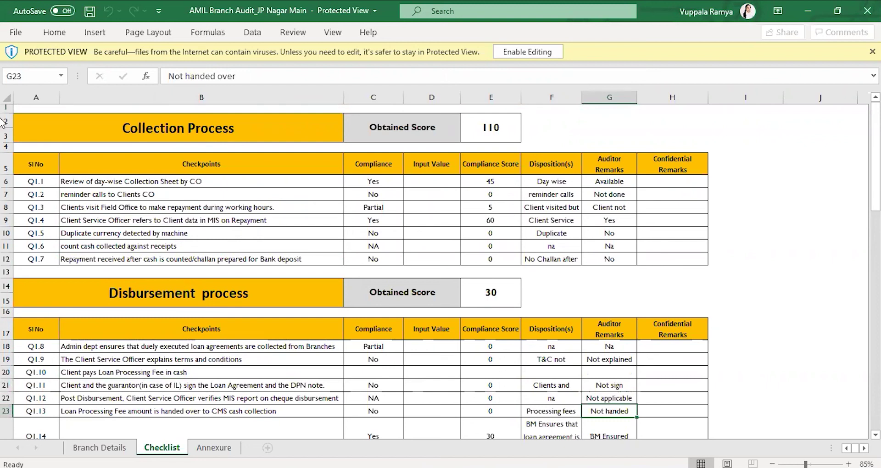
click(273, 178)
click(262, 216)
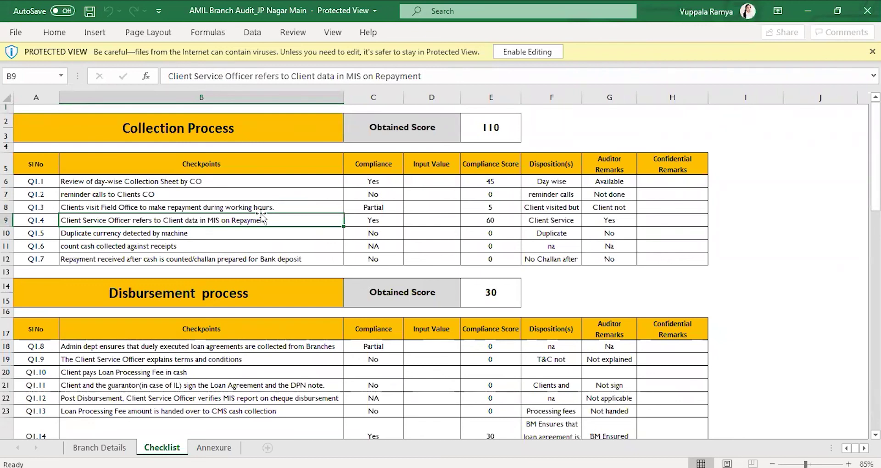
click(109, 449)
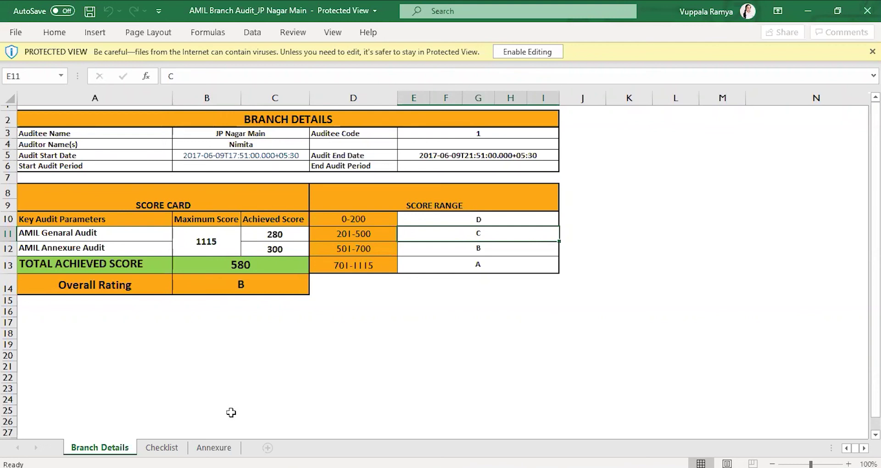
click(174, 450)
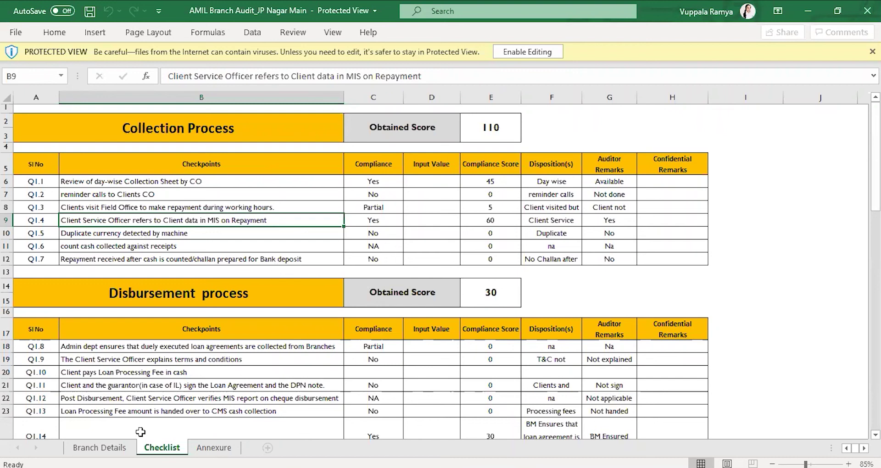
click(100, 447)
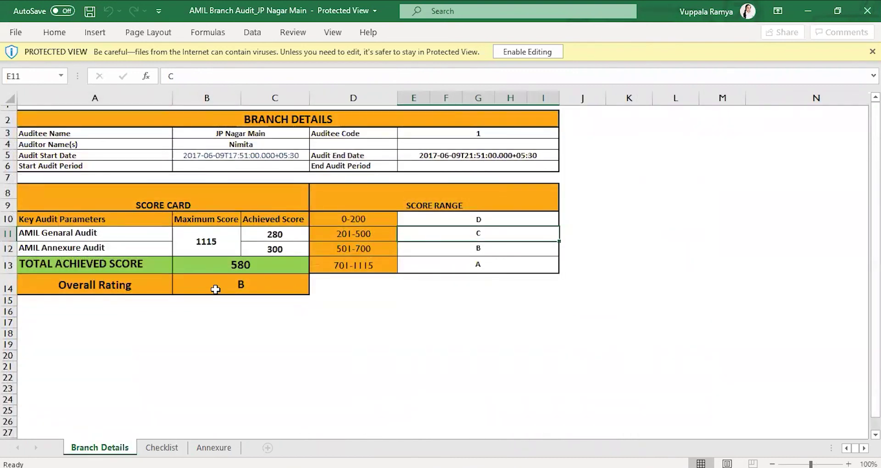
Step: Highlight the total score and overall rating on Branch Details, then go to the Checklist sheet
drag(71, 264, 228, 282)
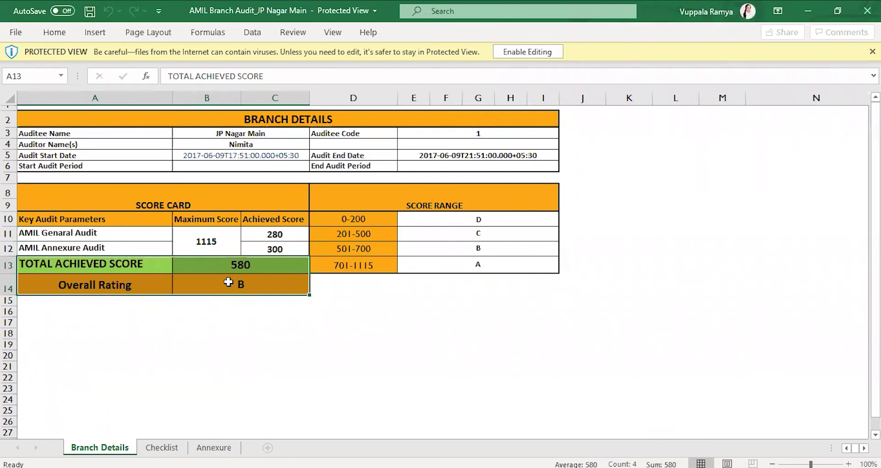
mouse_move(535, 358)
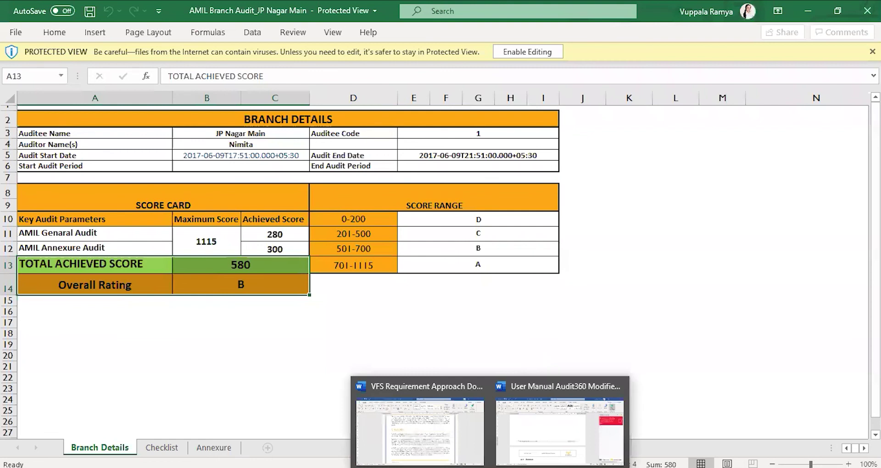
click(280, 322)
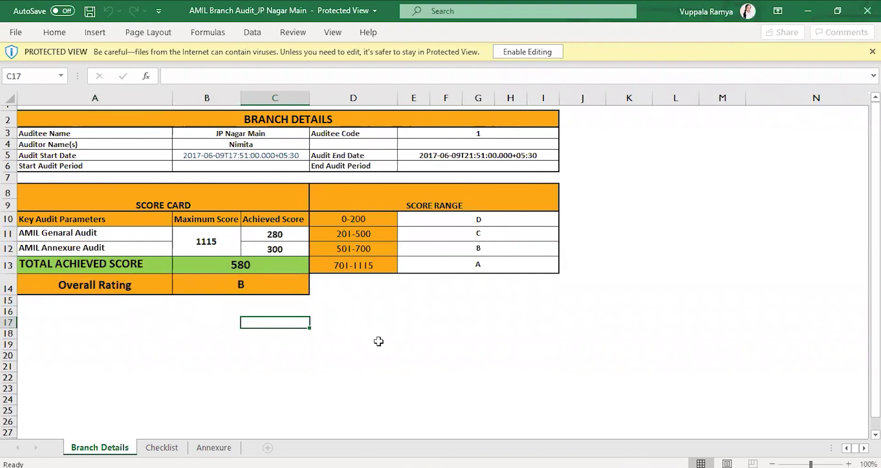
click(171, 452)
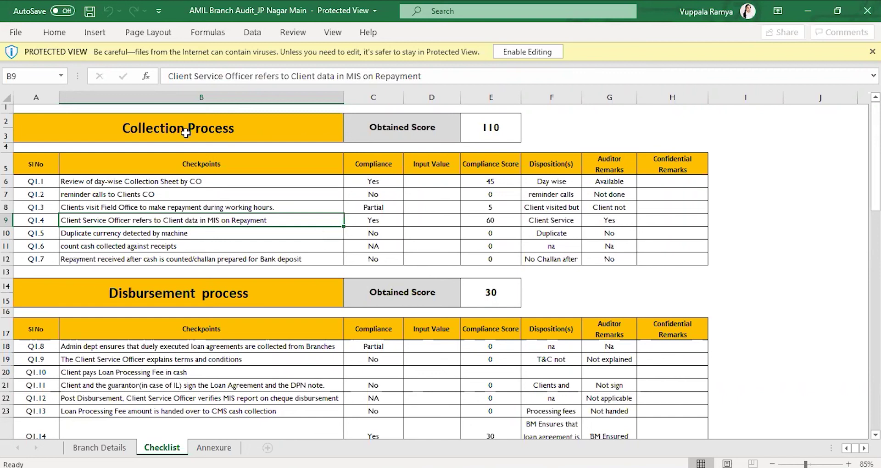
Step: Walk through the Collection Process checkpoints Q1.1, Q1.3, Q1.4 and Q1.5 on the Checklist
click(219, 208)
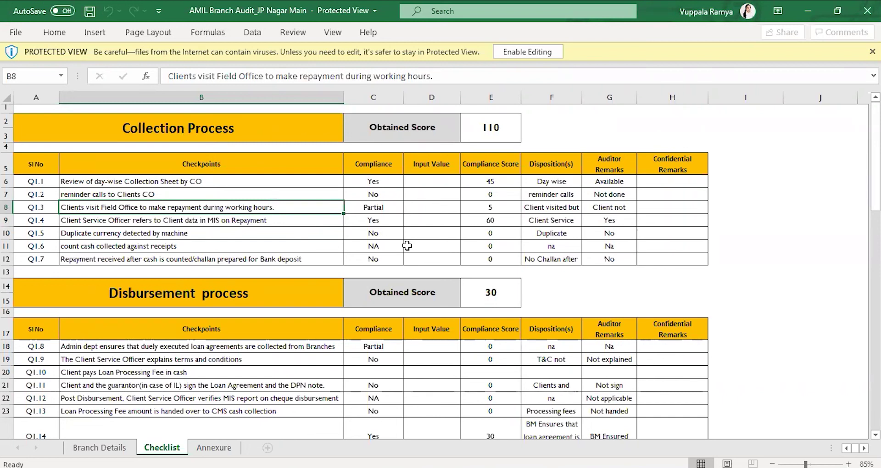
click(279, 180)
click(279, 221)
click(259, 237)
click(222, 180)
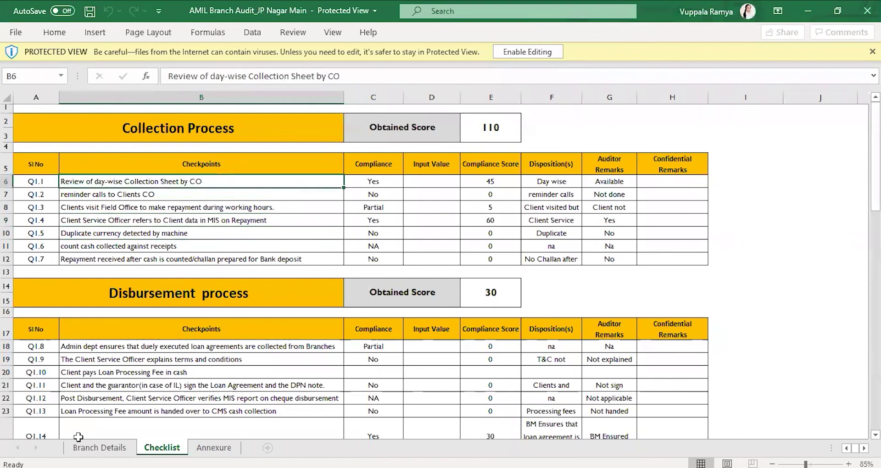
Step: Tour the Branch Details, Annexure and Checklist sheets, ending on Branch Details with 580, rating B
click(105, 448)
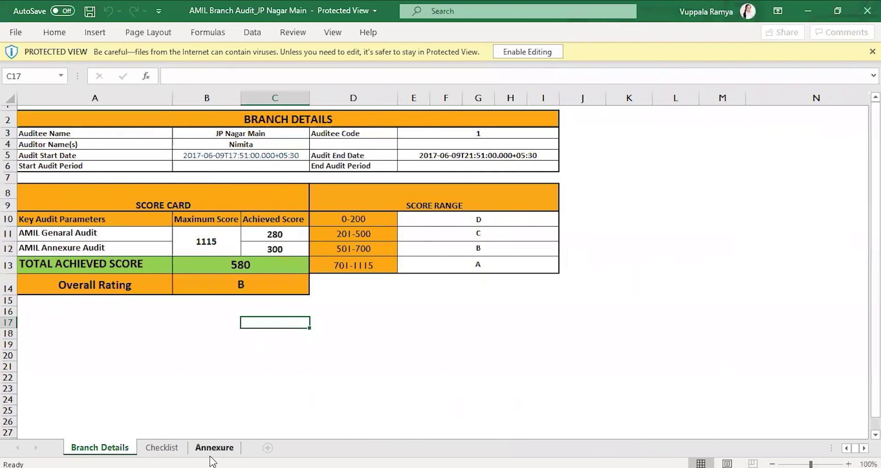
click(212, 452)
click(172, 450)
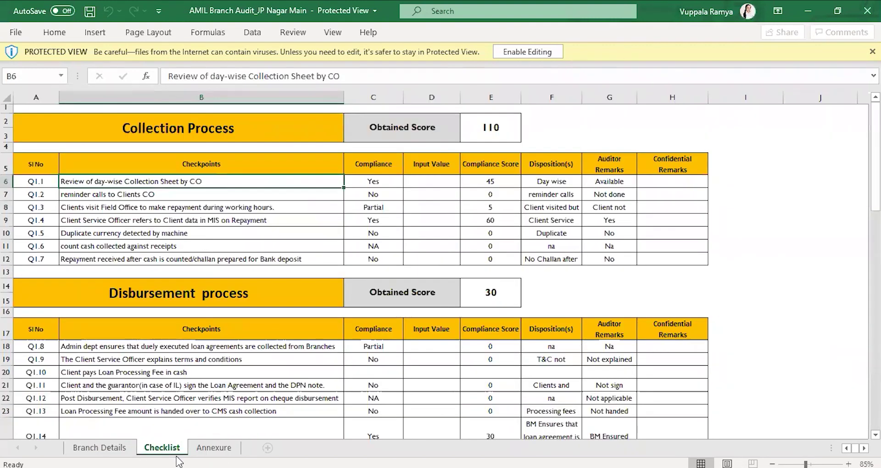
click(383, 375)
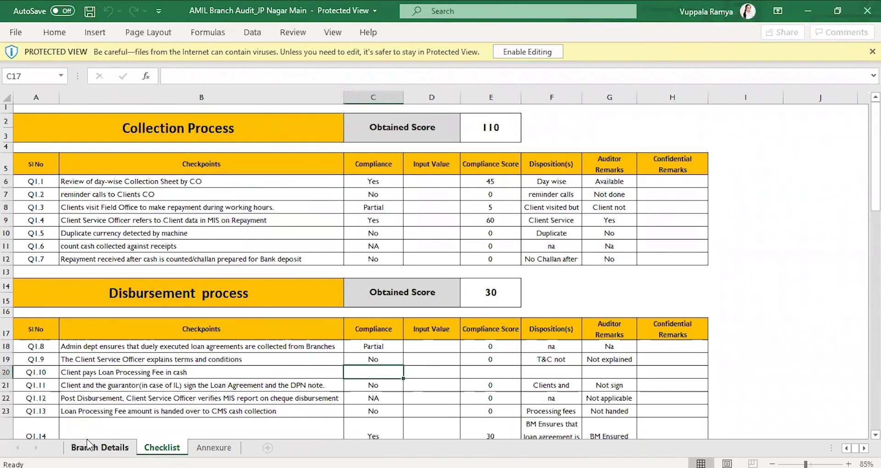
click(99, 448)
click(415, 311)
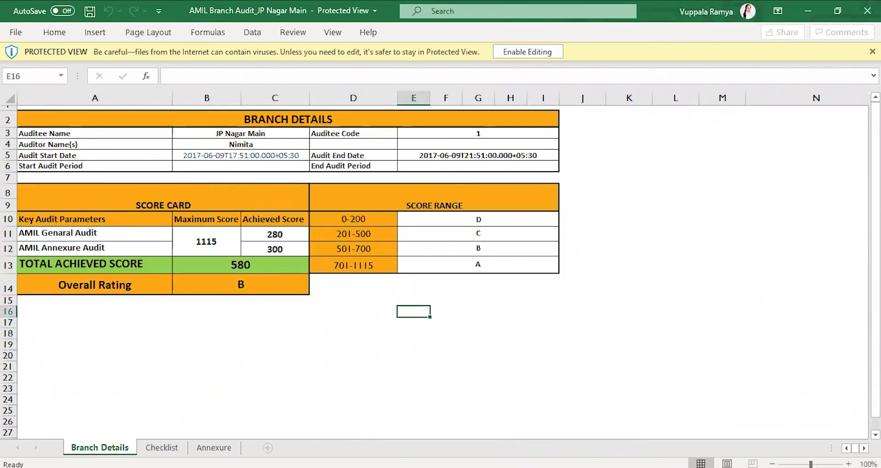
click(616, 179)
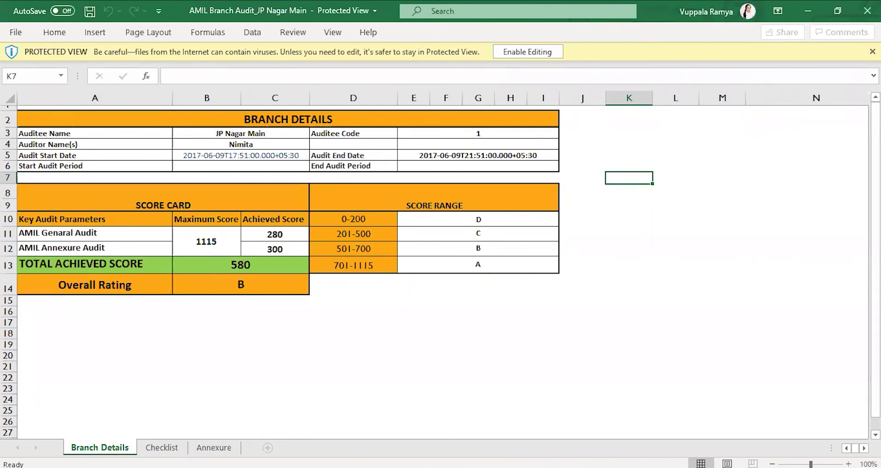
Step: Resume the PowerPoint slide show and advance from REPORTS to the Questions, Comments, Feedback slide
mouse_move(522, 467)
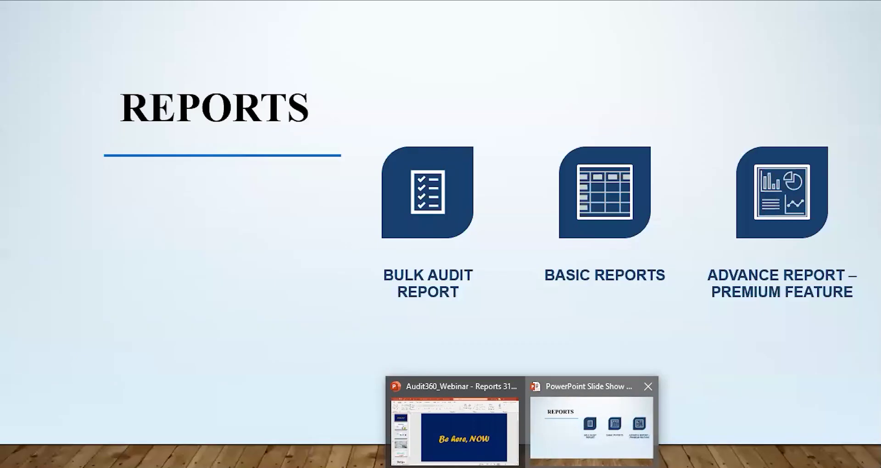
click(569, 438)
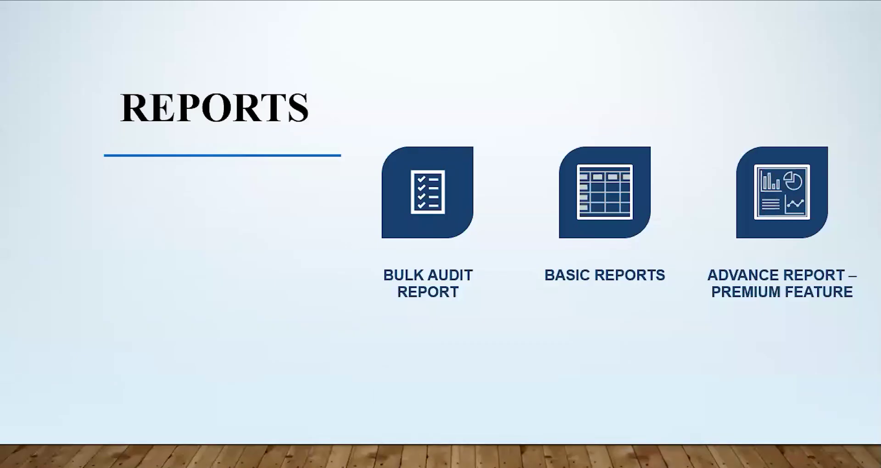
click(554, 209)
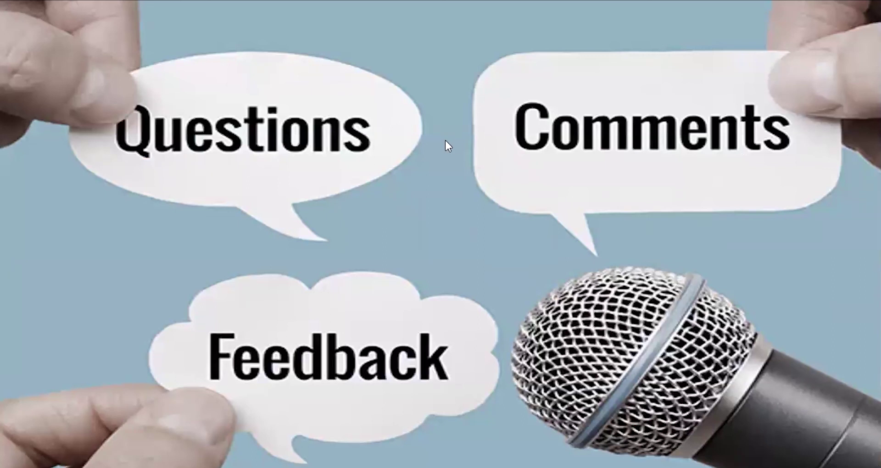